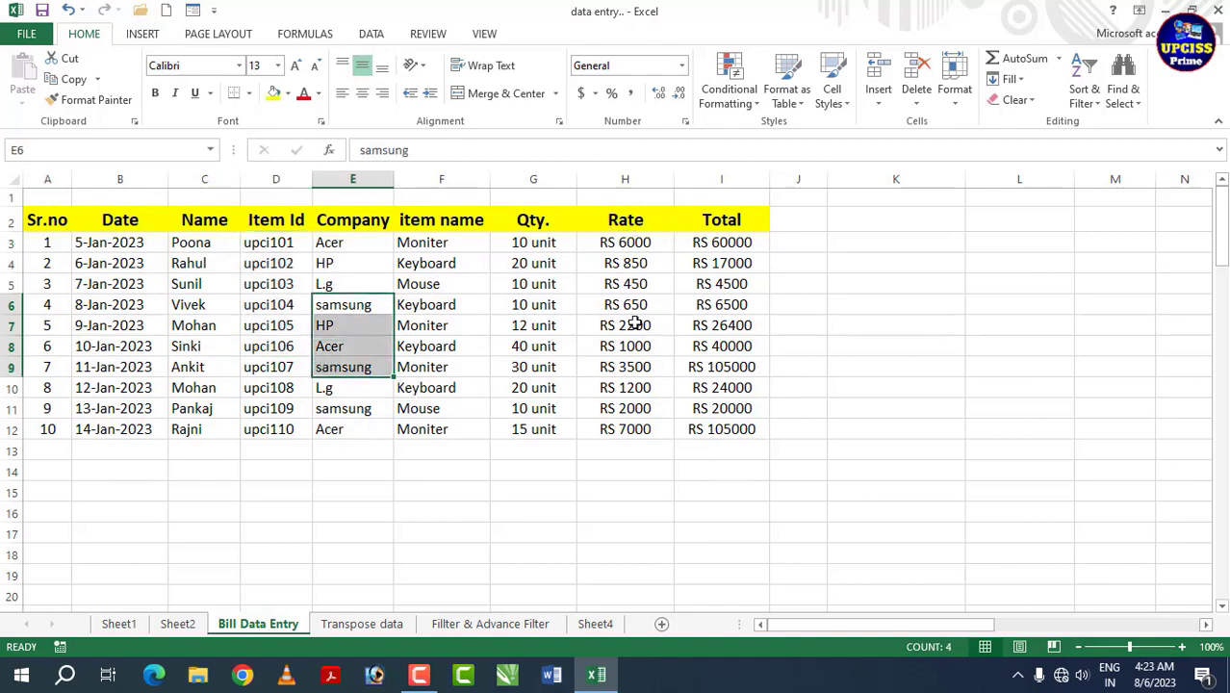
Step: Add up the Qty. column in cell G14 with a SUM formula over G3:G12
{"action": "left_click", "coordinate": [536, 279]}
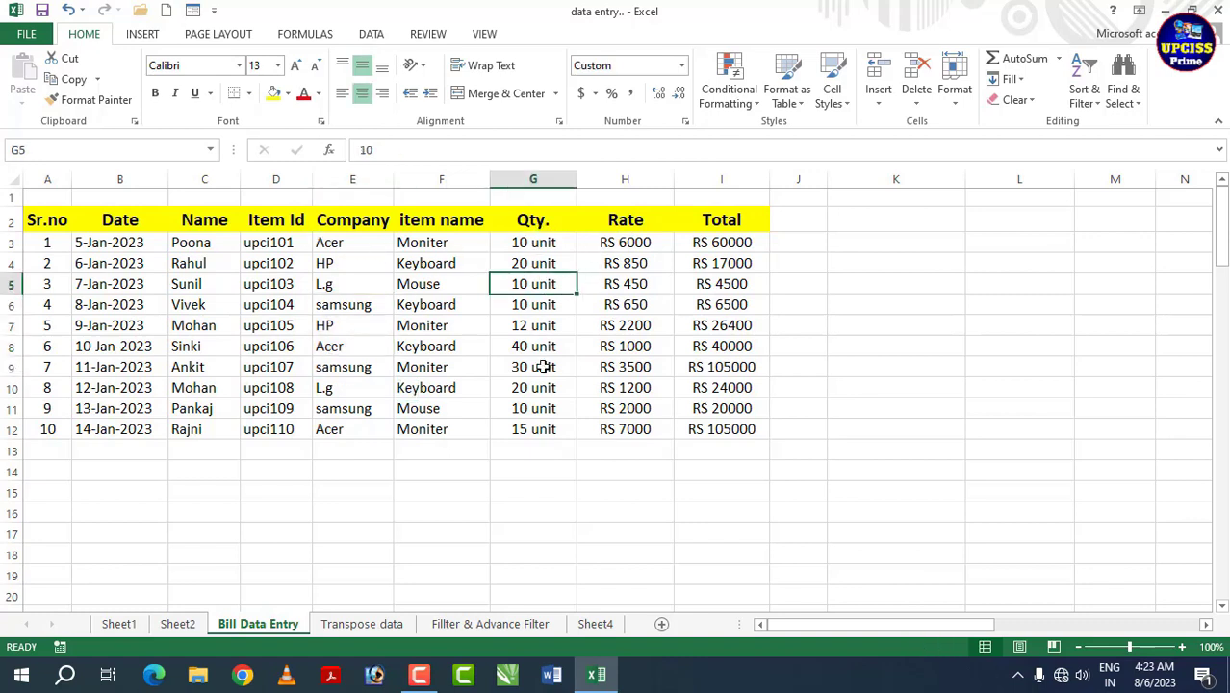
{"action": "left_click", "coordinate": [550, 475]}
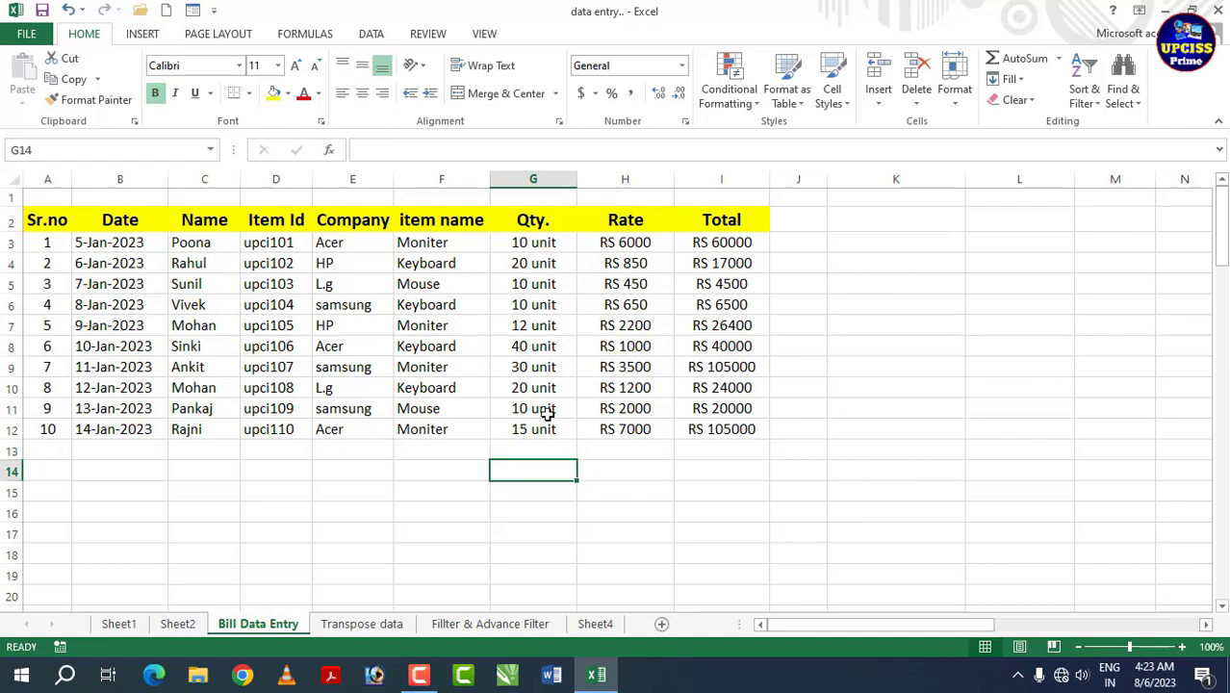
{"action": "type", "text": "="}
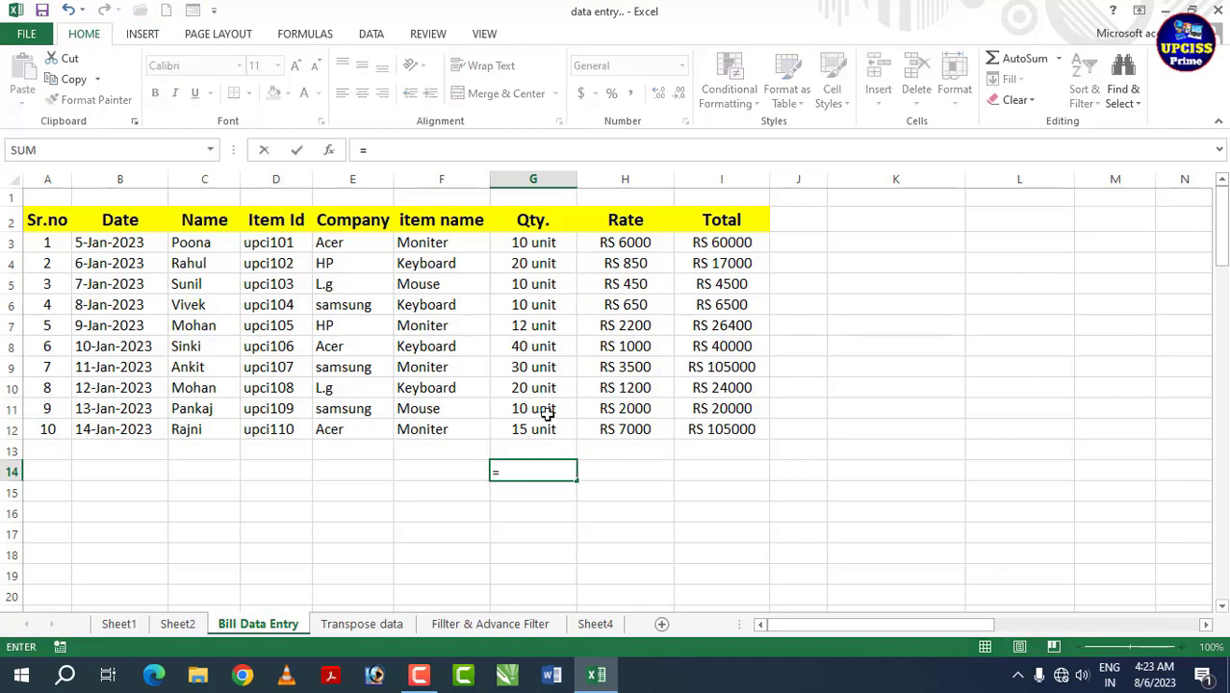
{"action": "type", "text": "sum"}
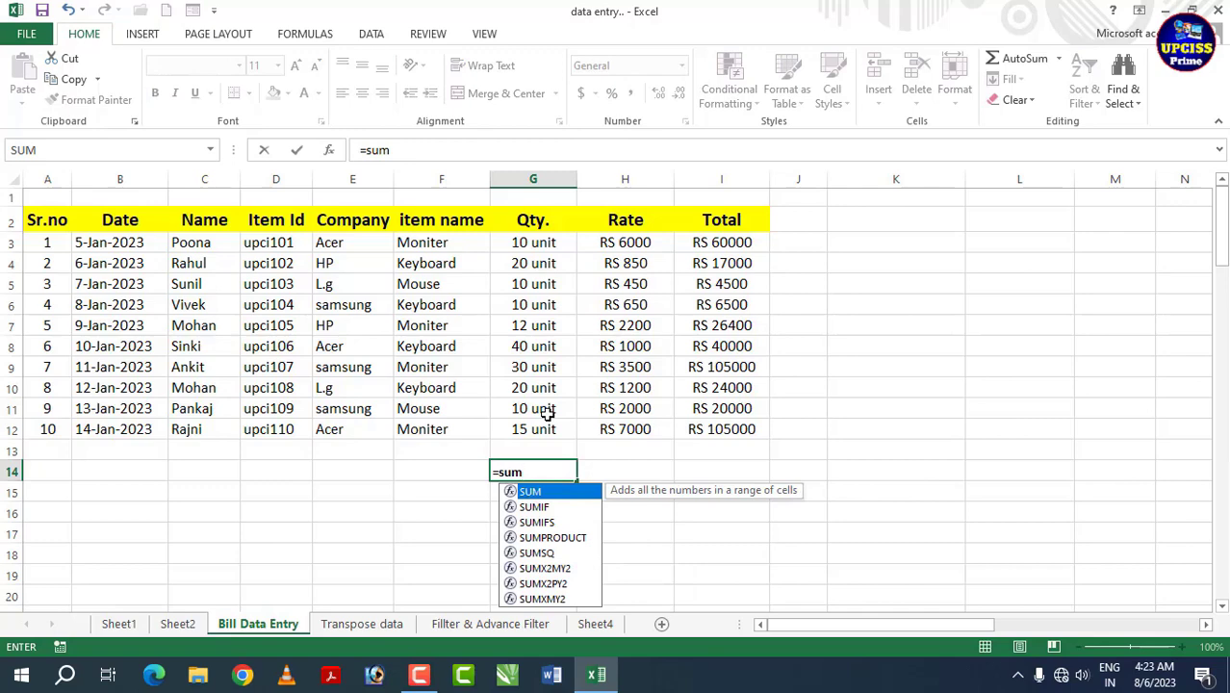
{"action": "key", "text": "Tab"}
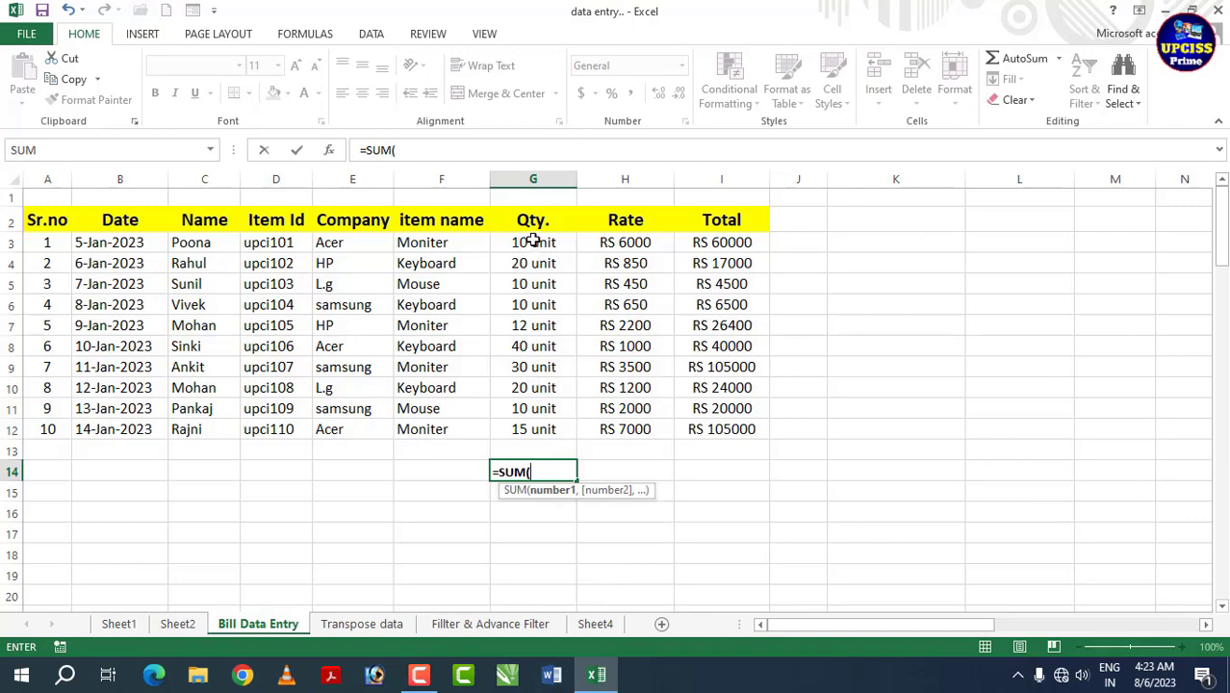
{"action": "left_click_drag", "start_coordinate": [533, 241], "coordinate": [539, 427]}
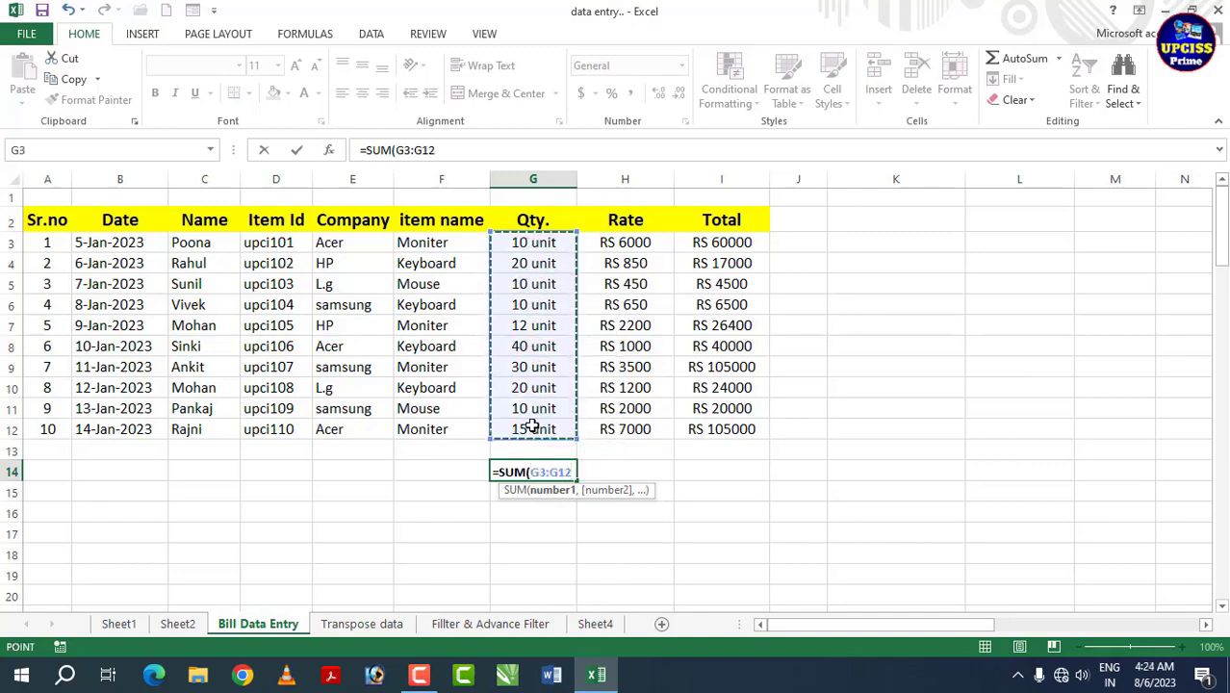
{"action": "key", "text": "Return"}
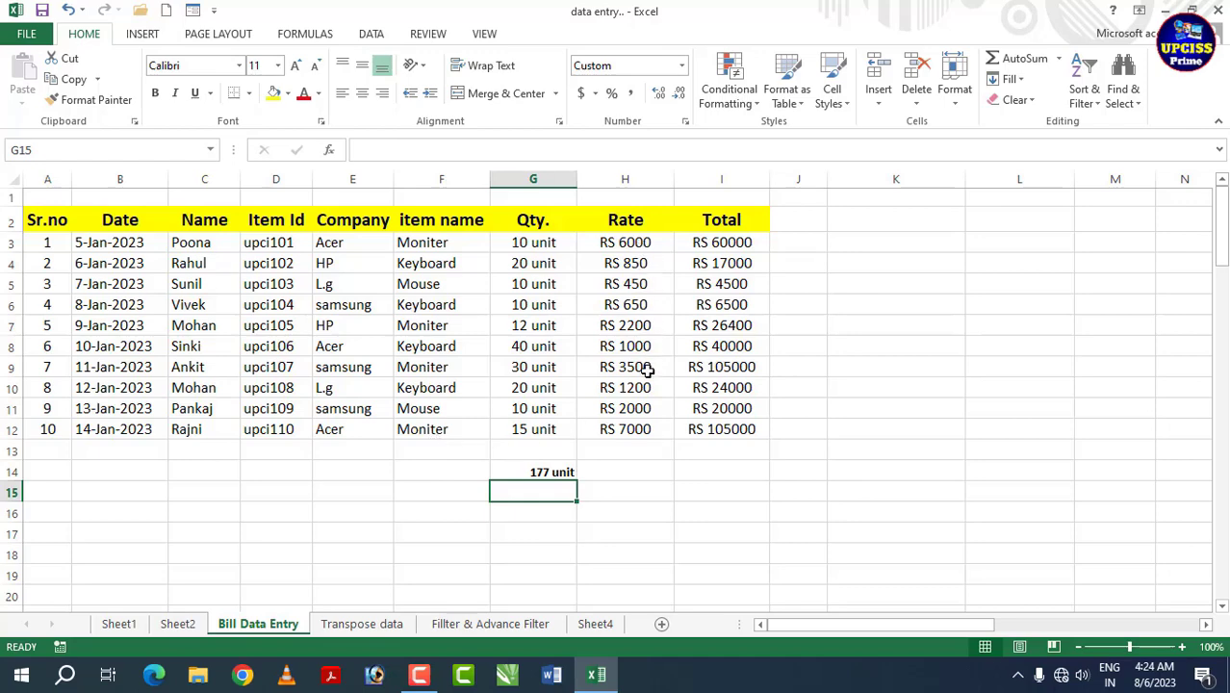
Step: Find the highest rate in cell H14 with a MAX formula over H3:H12
{"action": "left_click", "coordinate": [625, 467]}
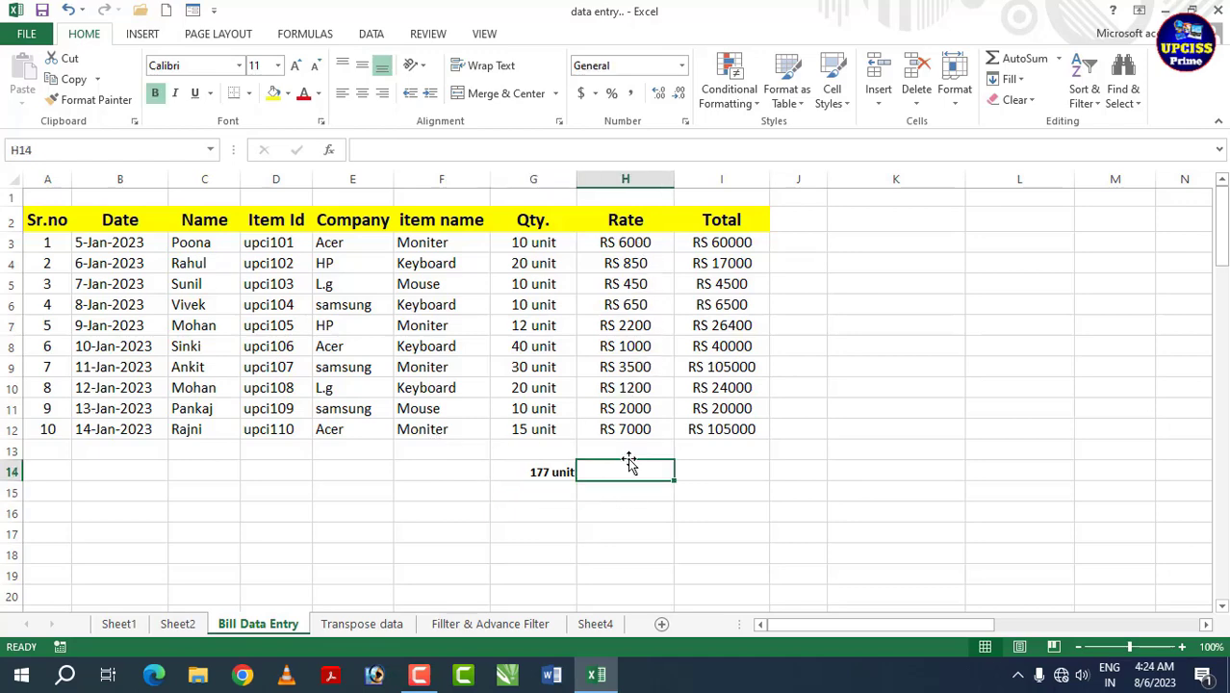
{"action": "type", "text": "=max"}
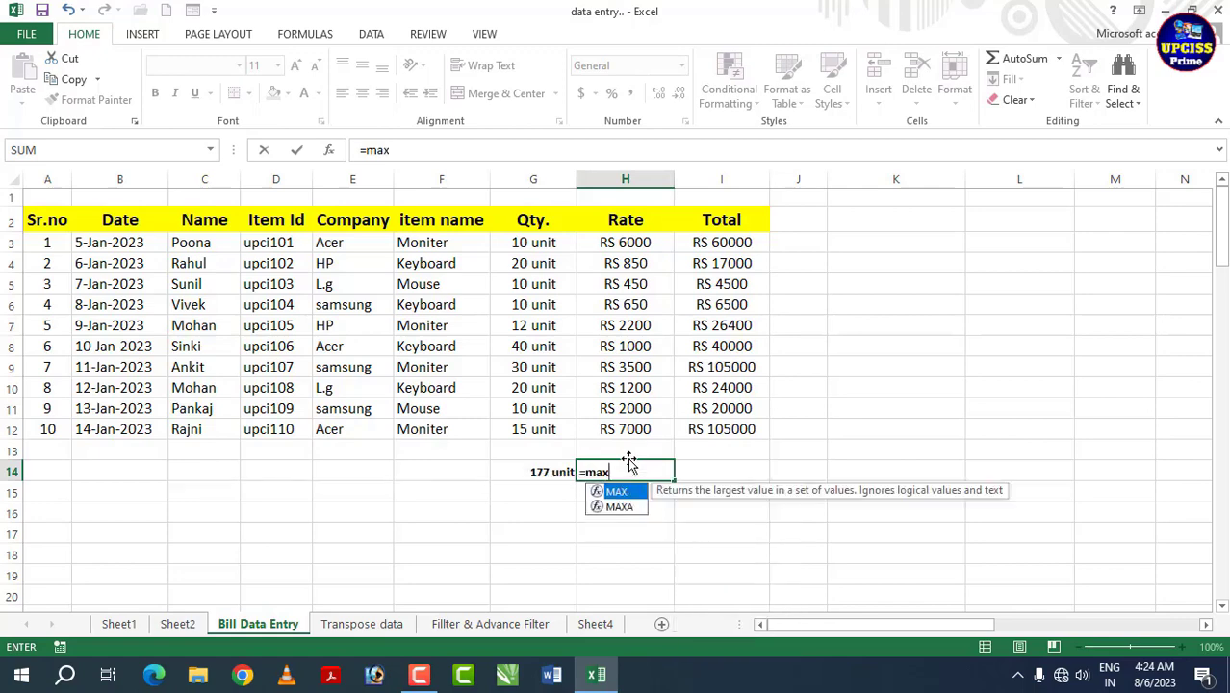
{"action": "key", "text": "Tab"}
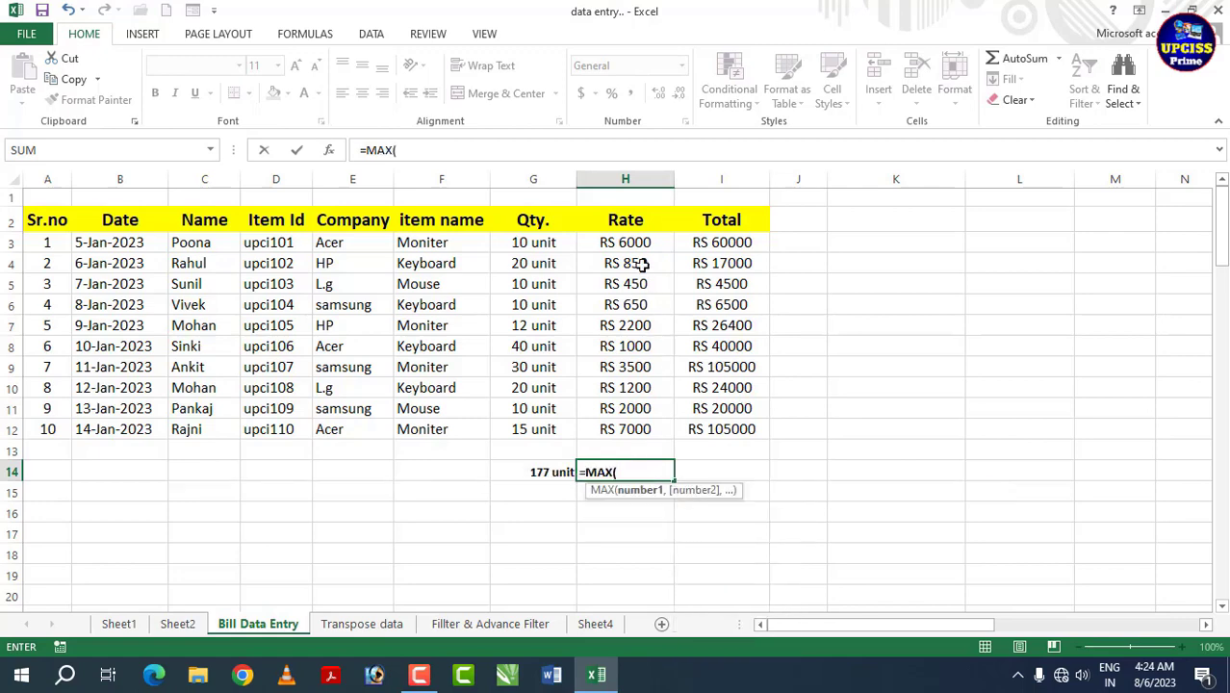
{"action": "left_click_drag", "start_coordinate": [634, 243], "coordinate": [634, 430]}
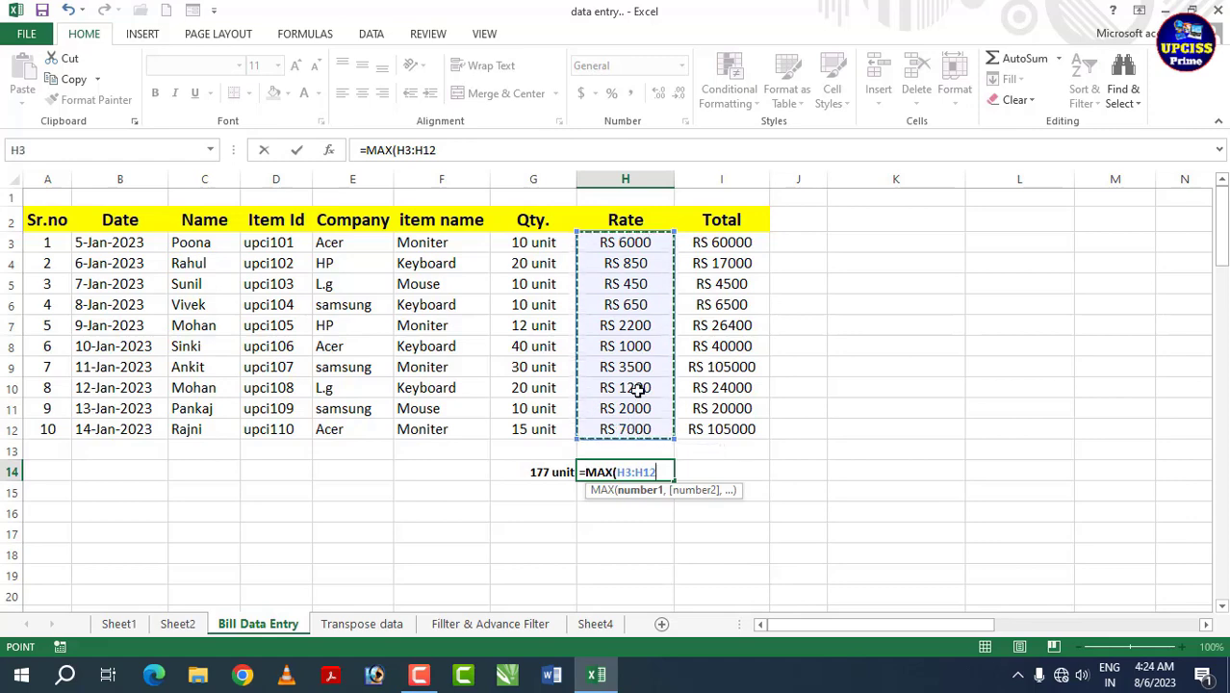
{"action": "type", "text": ")"}
{"action": "key", "text": "Return"}
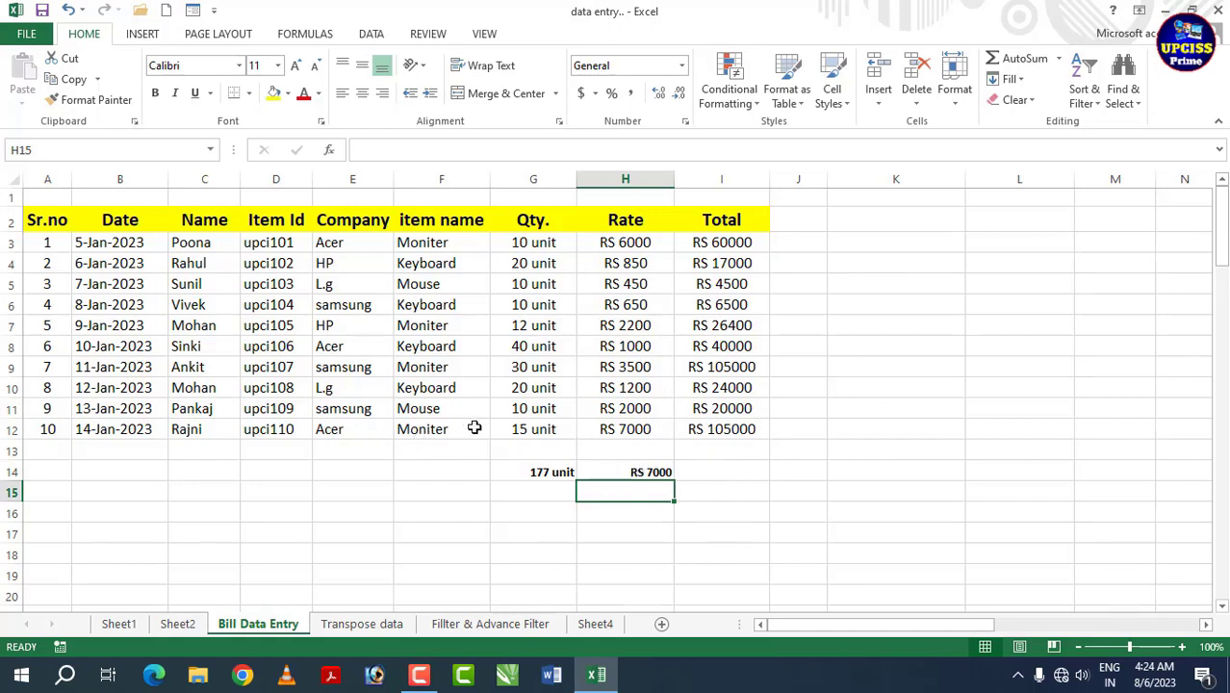
{"action": "left_click", "coordinate": [627, 472]}
{"action": "left_click", "coordinate": [626, 429]}
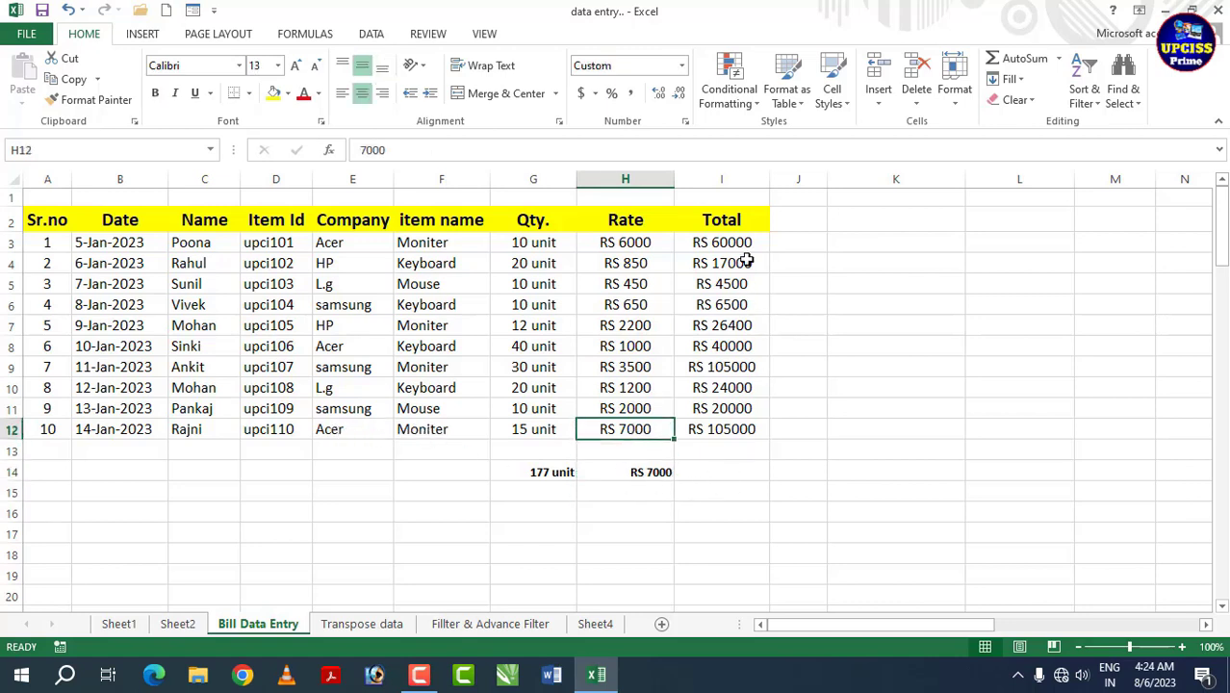
{"action": "left_click", "coordinate": [739, 474]}
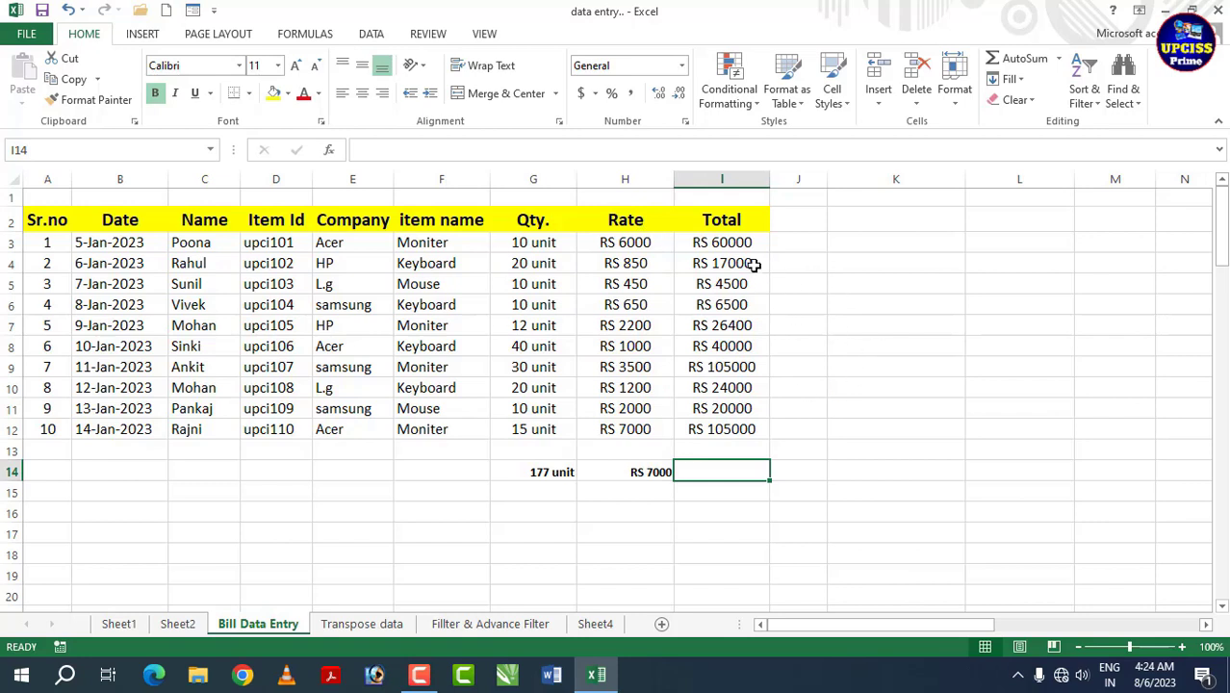
{"action": "left_click_drag", "start_coordinate": [738, 242], "coordinate": [722, 429]}
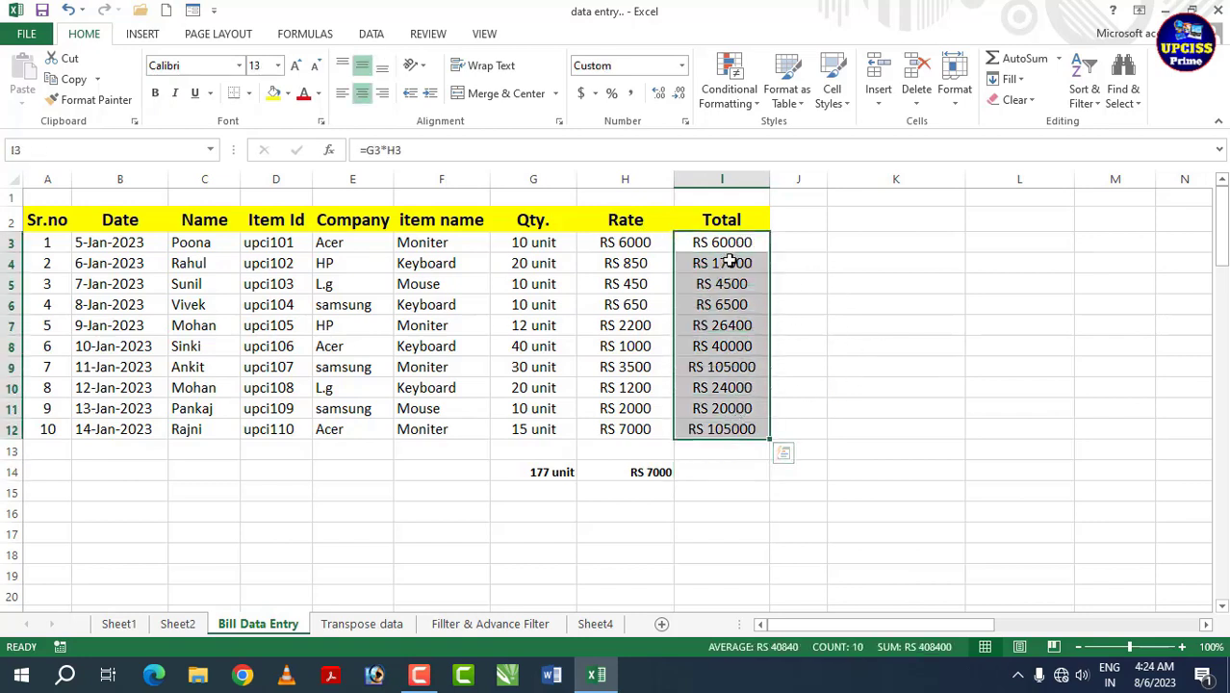
{"action": "left_click", "coordinate": [746, 263]}
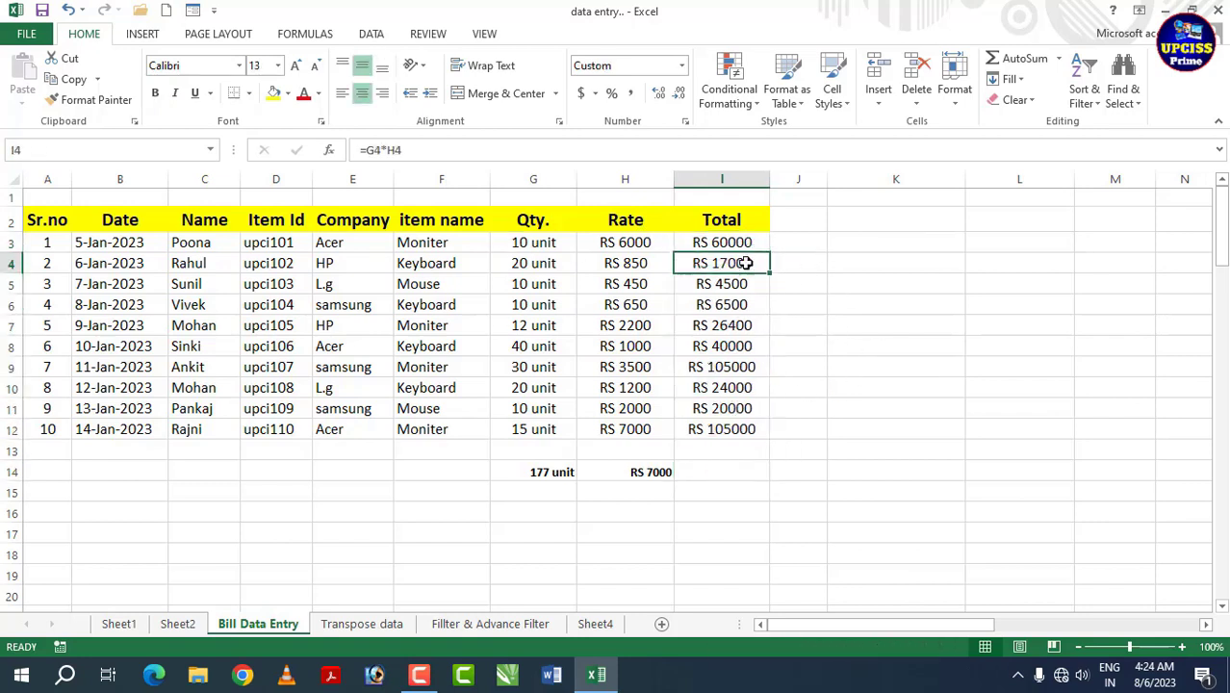
{"action": "left_click_drag", "start_coordinate": [746, 263], "coordinate": [747, 430]}
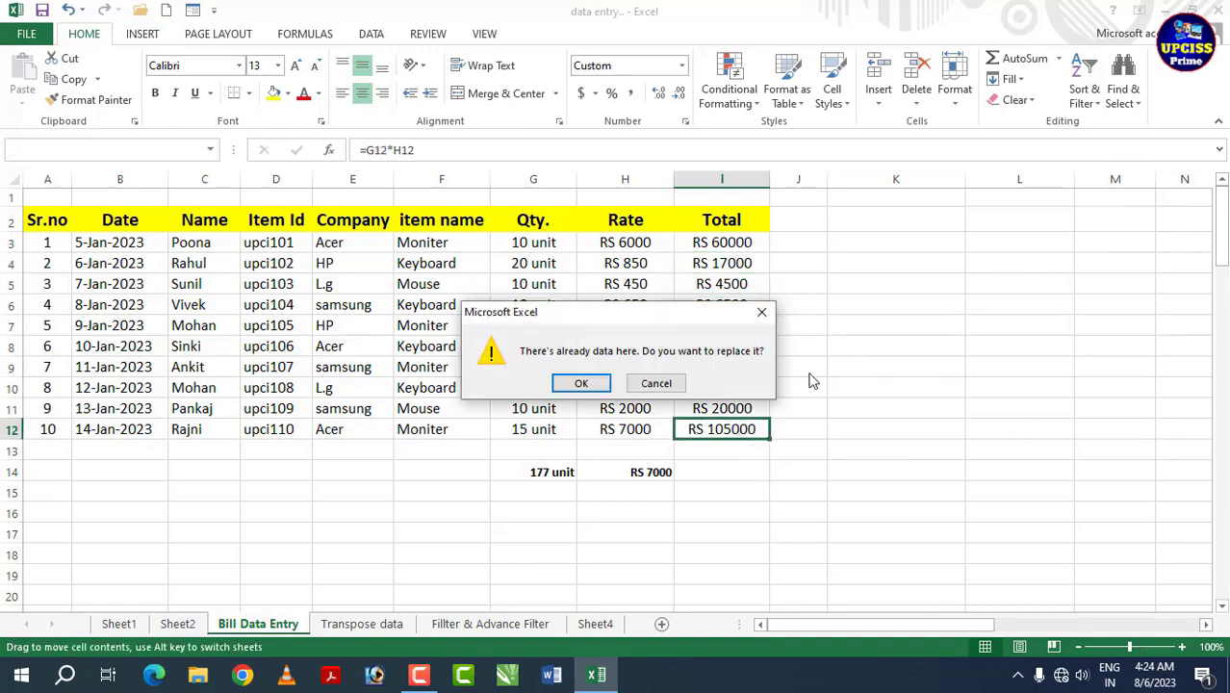
{"action": "left_click", "coordinate": [762, 311]}
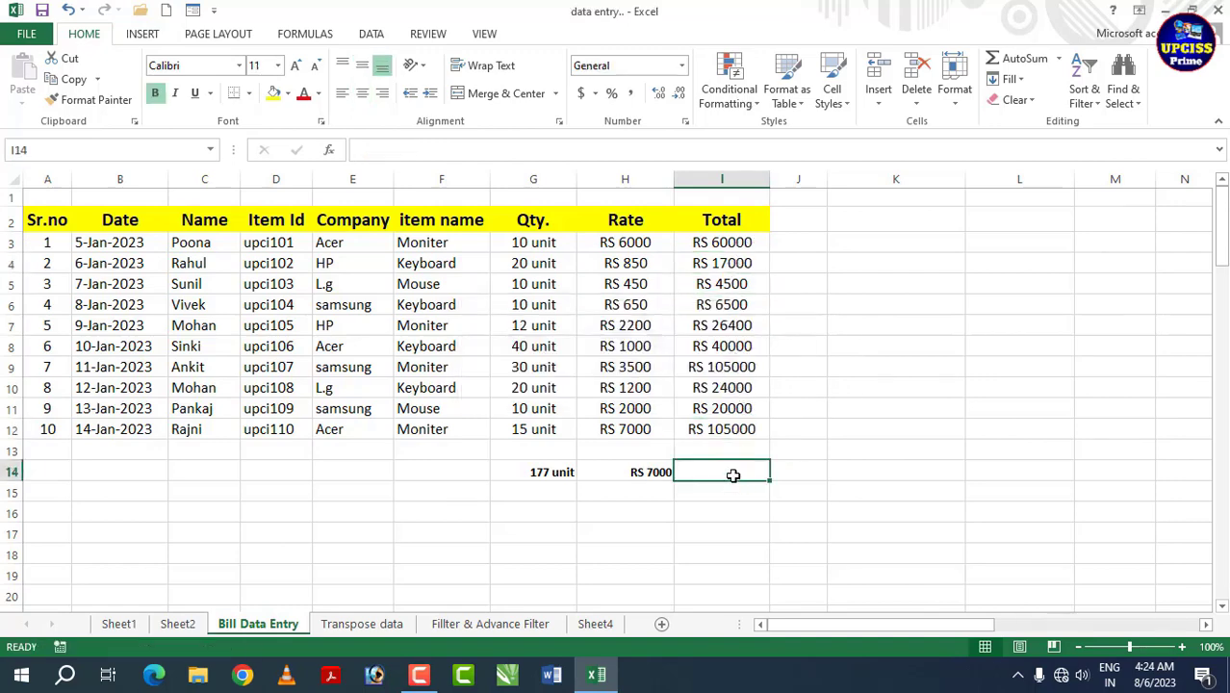
Step: Add up the Total column in cell I14 with a SUM formula over I3:I12
{"action": "type", "text": "="}
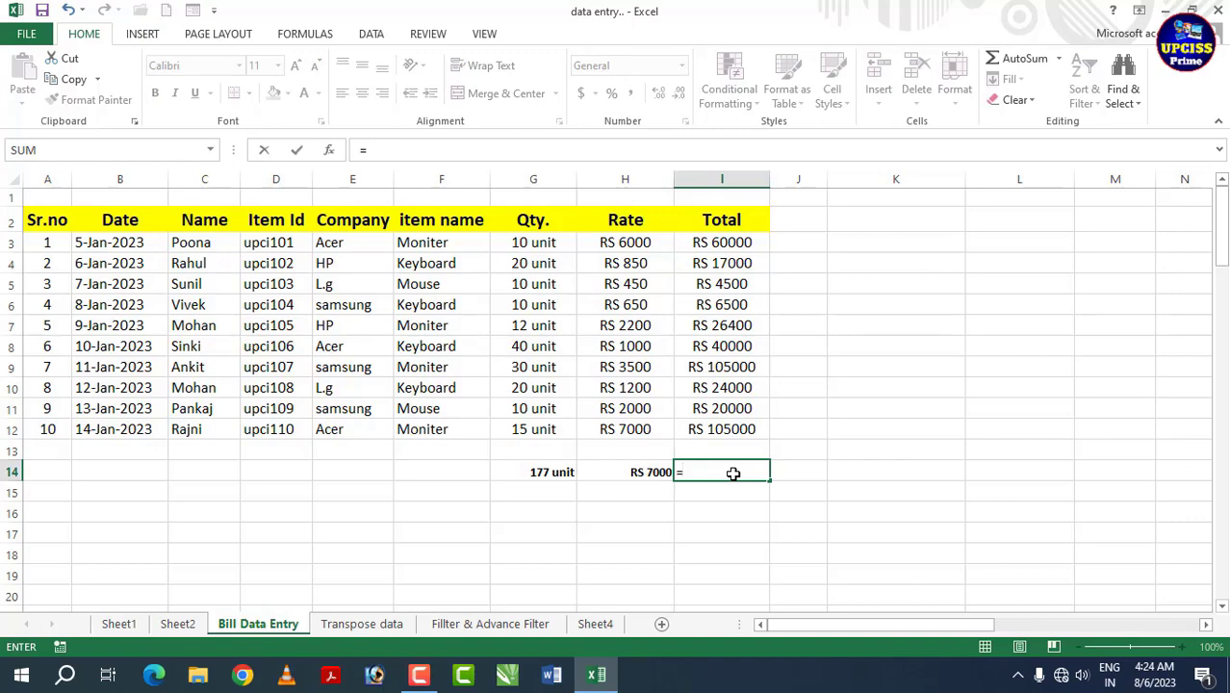
{"action": "type", "text": "sum"}
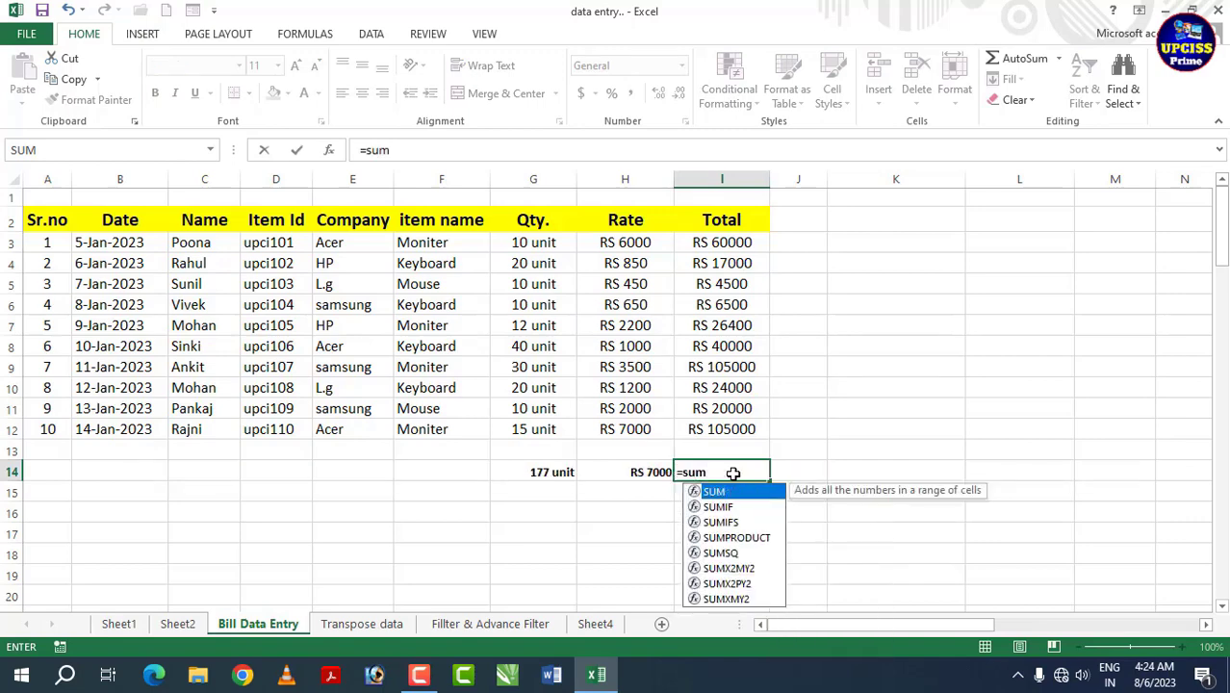
{"action": "key", "text": "Tab"}
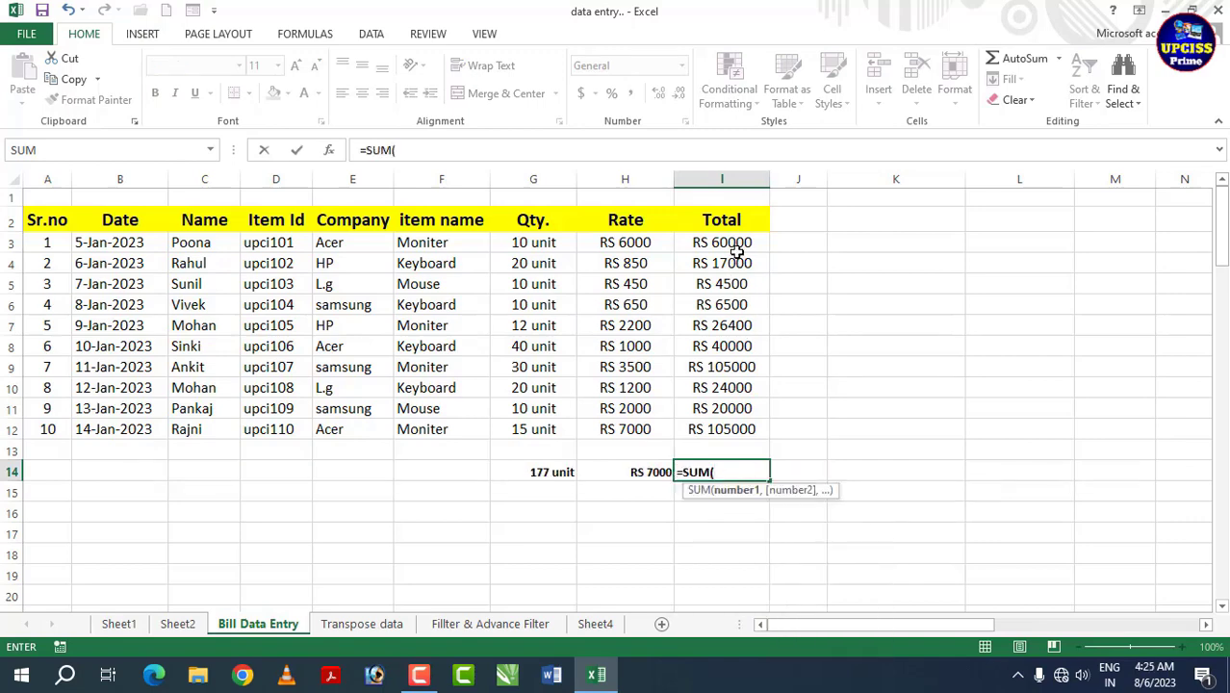
{"action": "left_click_drag", "start_coordinate": [728, 248], "coordinate": [719, 426]}
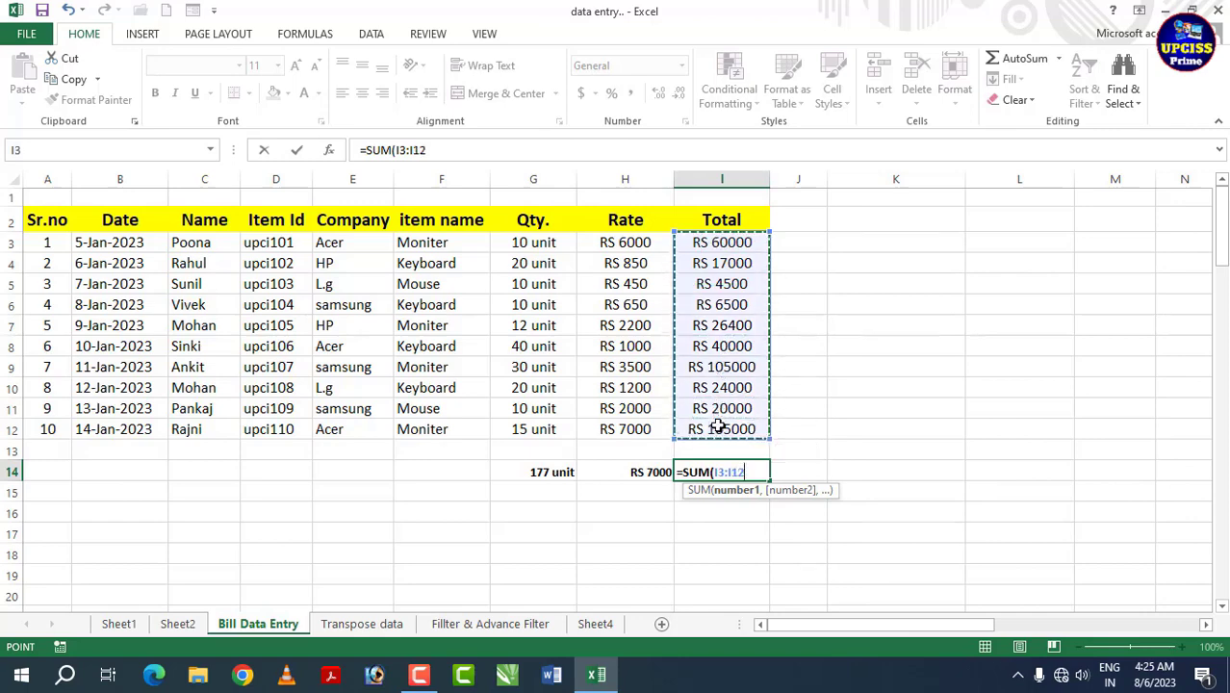
{"action": "type", "text": ")"}
{"action": "key", "text": "Return"}
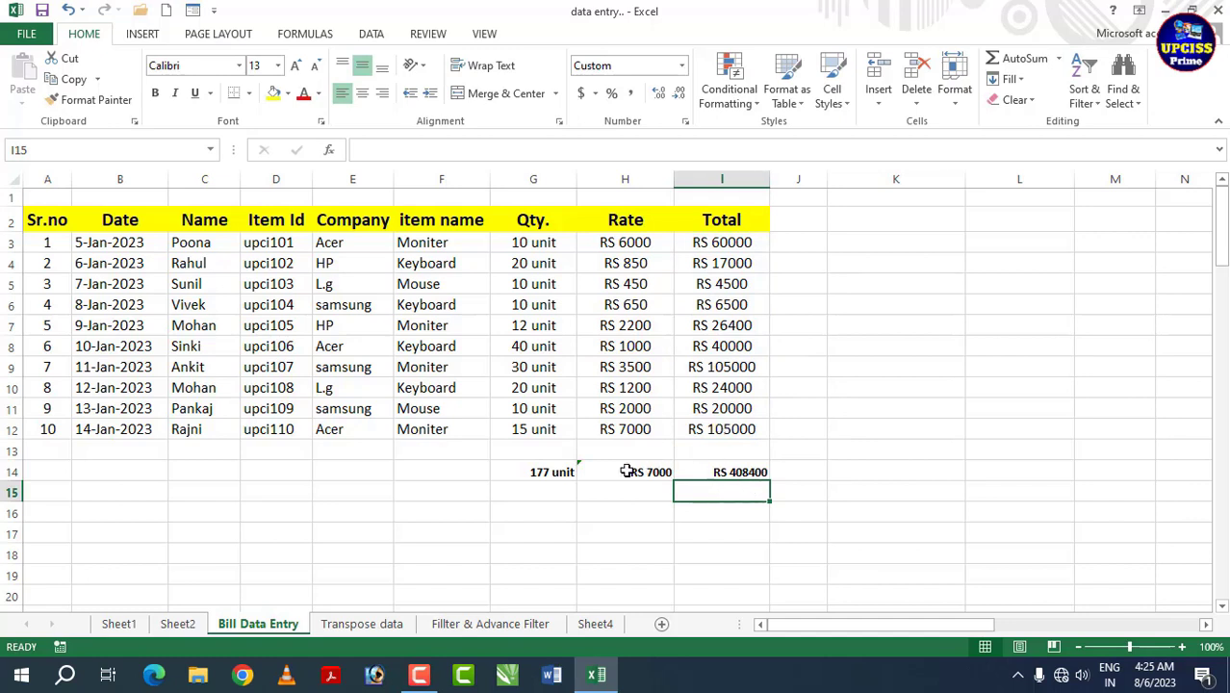
Step: Increase the font size of the results in G14:I14 to 12 and widen the Total column
{"action": "left_click_drag", "start_coordinate": [561, 470], "coordinate": [717, 468]}
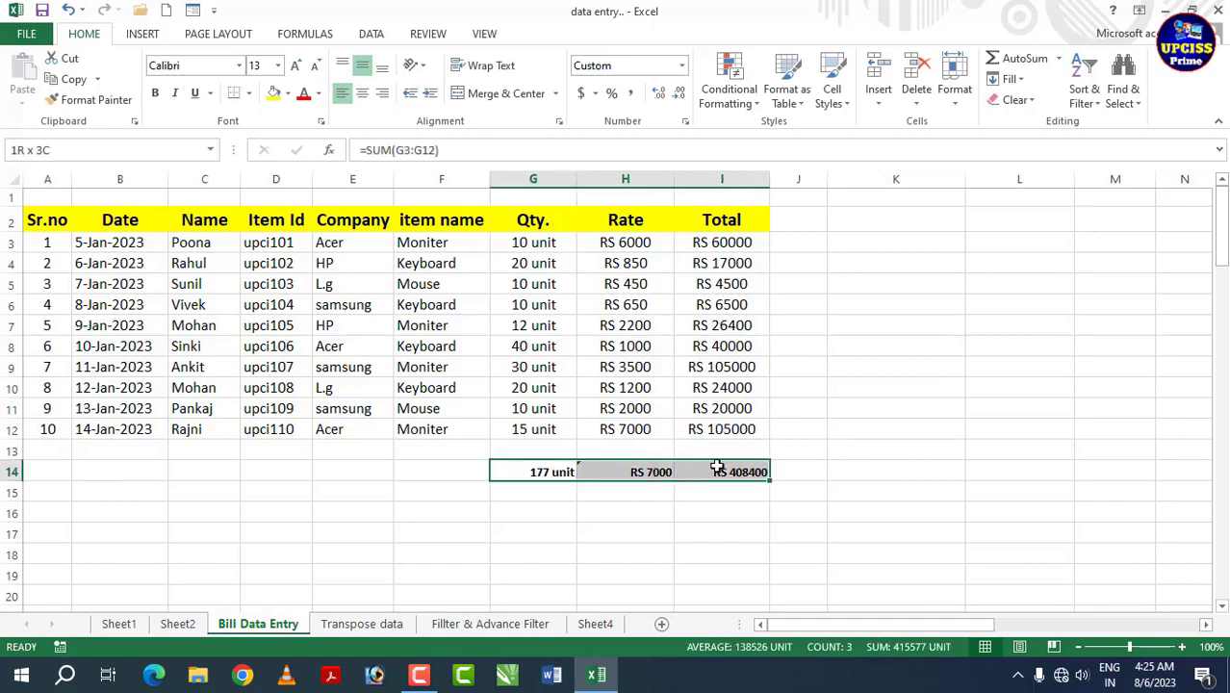
{"action": "left_click", "coordinate": [296, 65]}
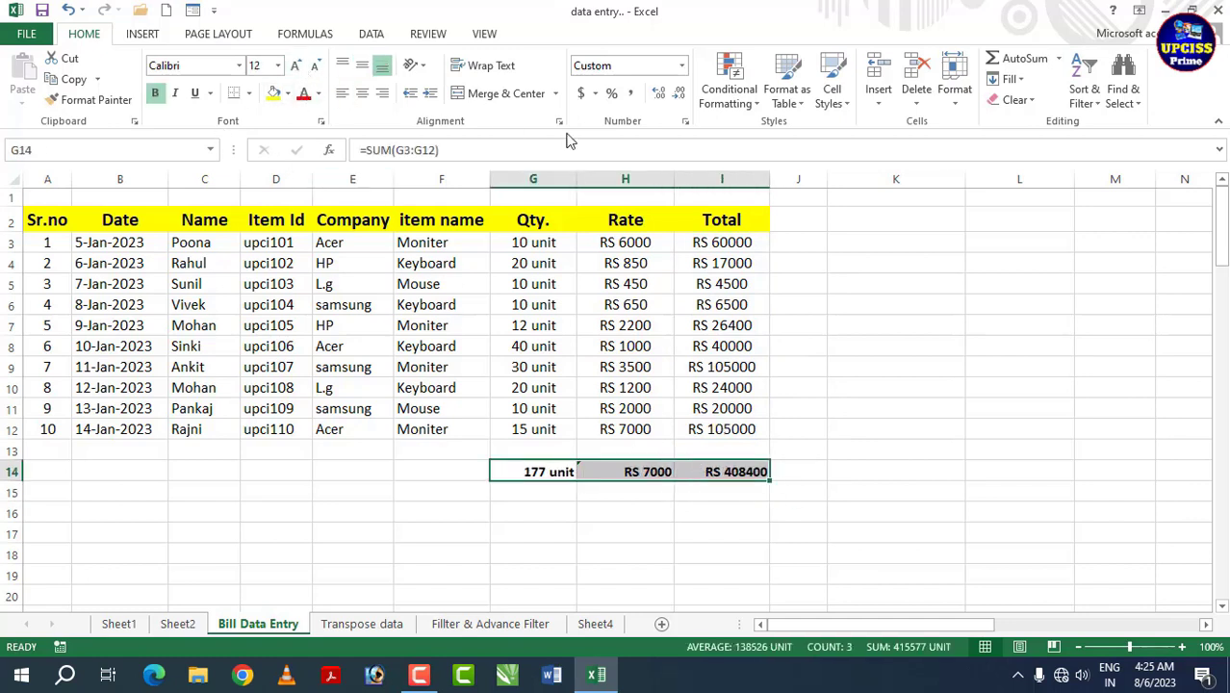
{"action": "double_click", "coordinate": [769, 180]}
{"action": "left_click_drag", "start_coordinate": [747, 184], "coordinate": [800, 184]}
{"action": "left_click", "coordinate": [756, 416]}
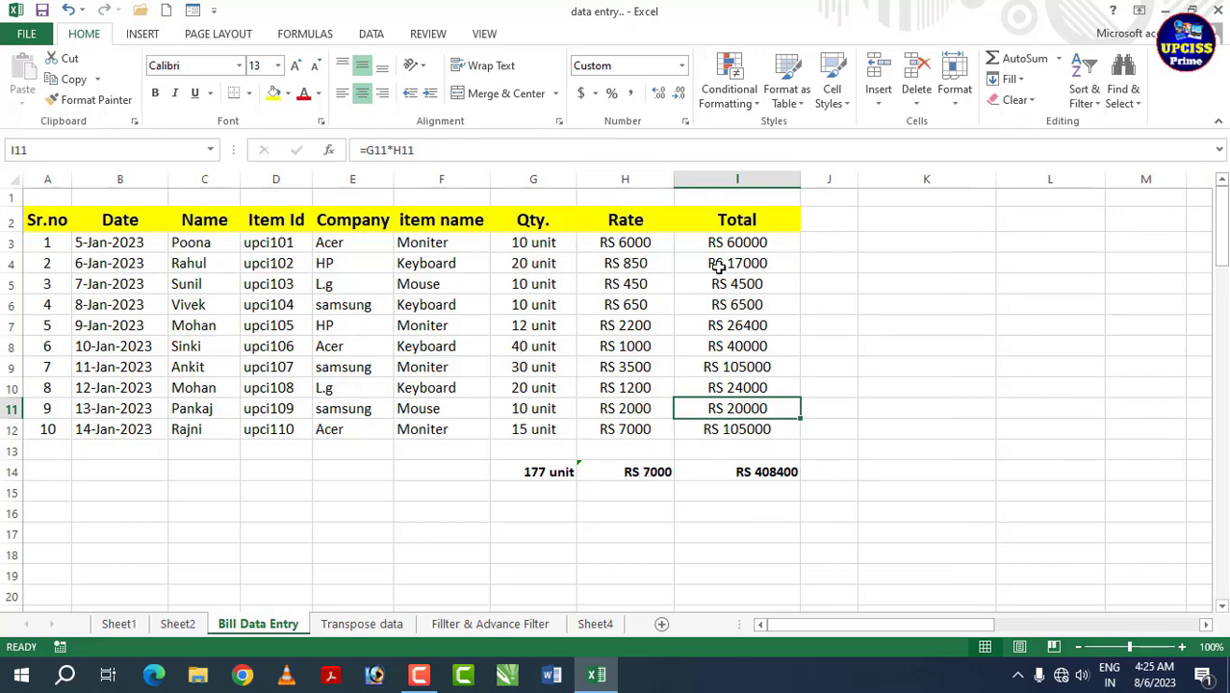
{"action": "left_click", "coordinate": [763, 496]}
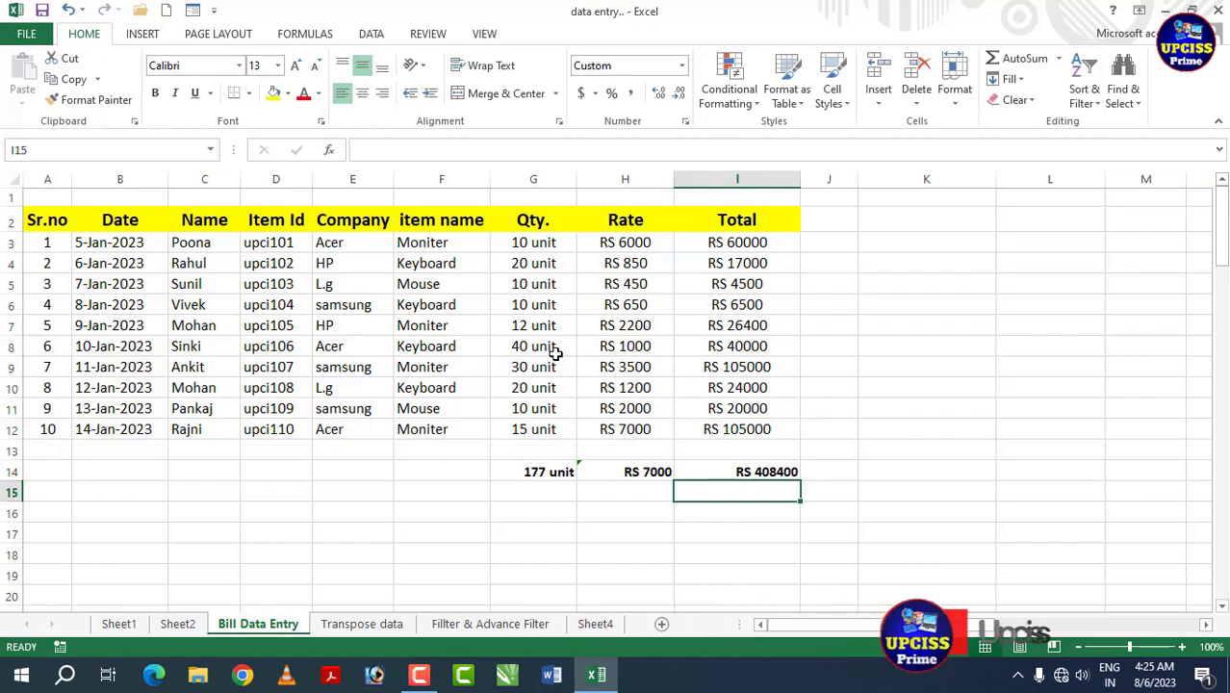
Step: Add filters to the header row A2:I2 of the bill table
{"action": "left_click_drag", "start_coordinate": [38, 220], "coordinate": [736, 220]}
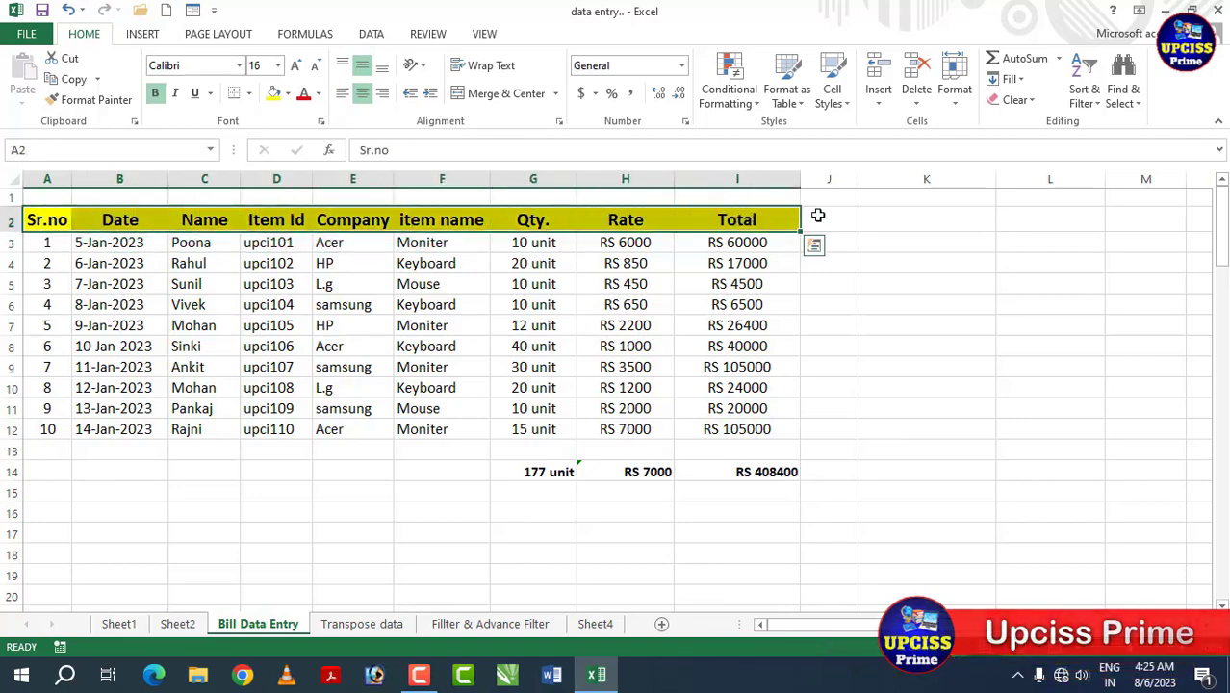
{"action": "left_click", "coordinate": [1085, 104]}
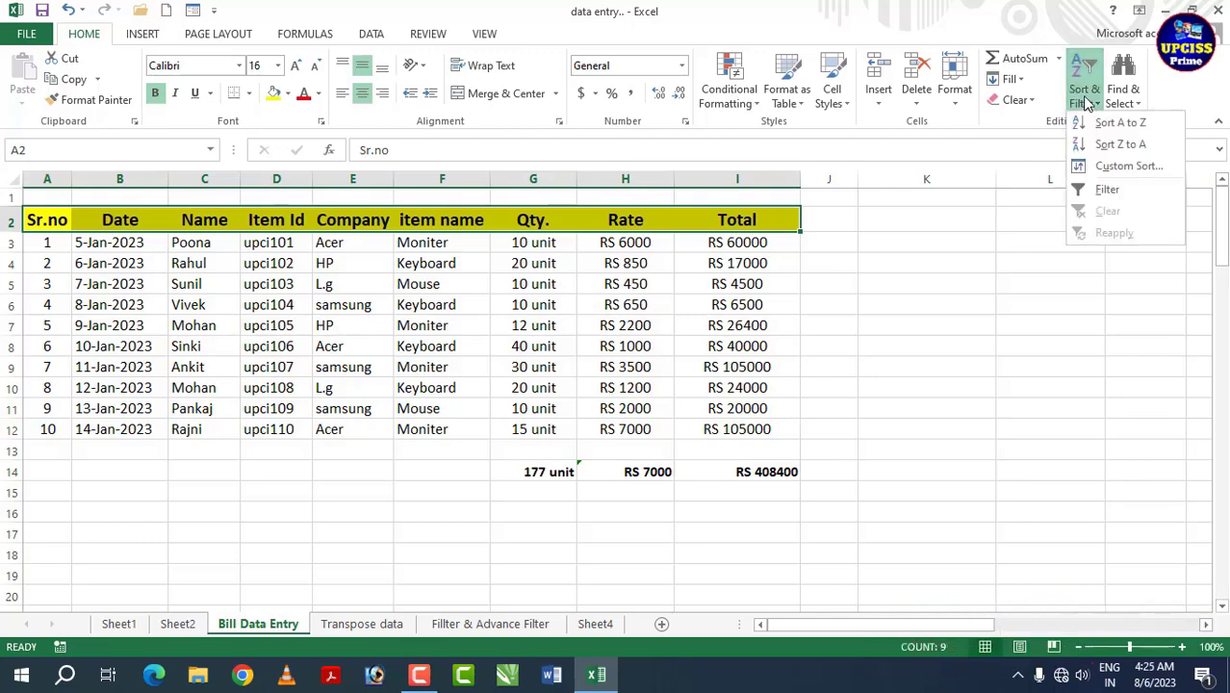
{"action": "left_click", "coordinate": [1105, 190]}
{"action": "left_click", "coordinate": [612, 305]}
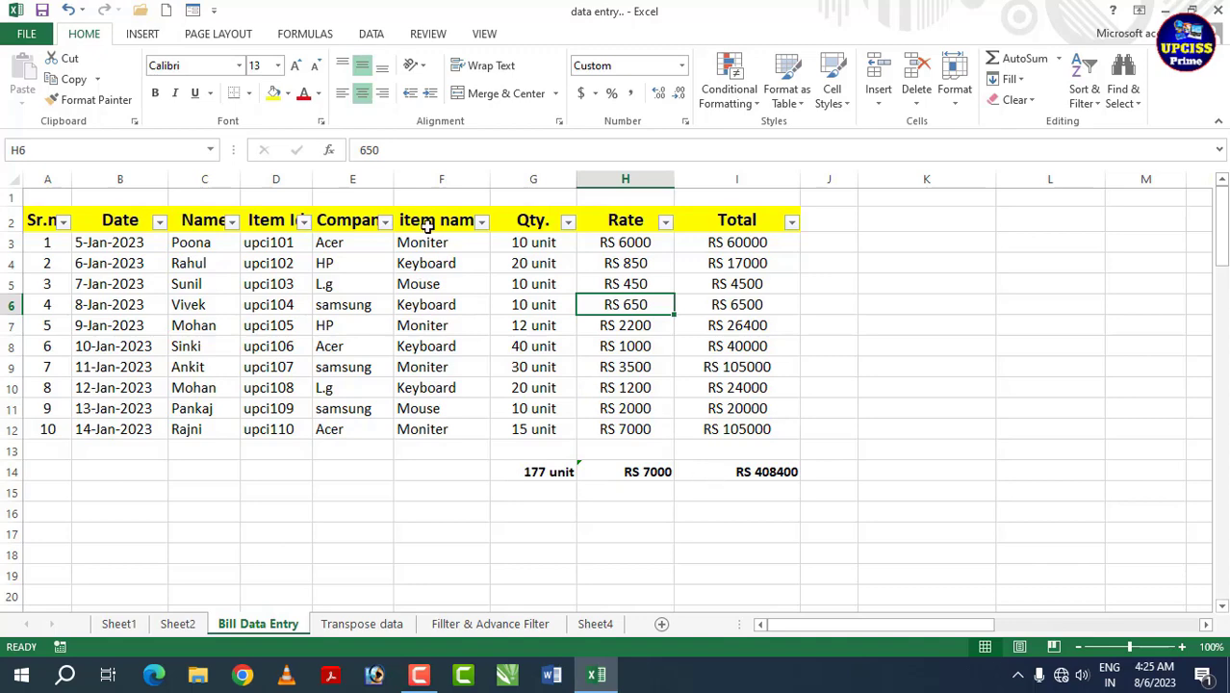
Step: Filter the item name column to show only the Moniter rows
{"action": "left_click", "coordinate": [481, 223]}
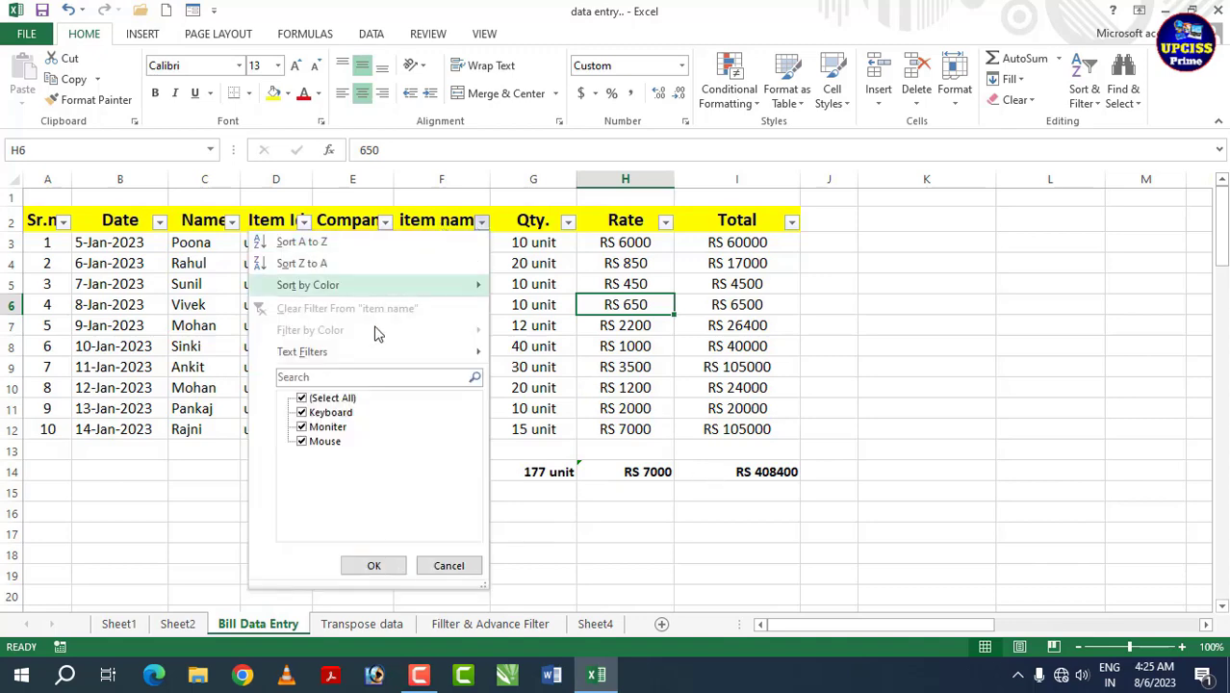
{"action": "left_click", "coordinate": [334, 401]}
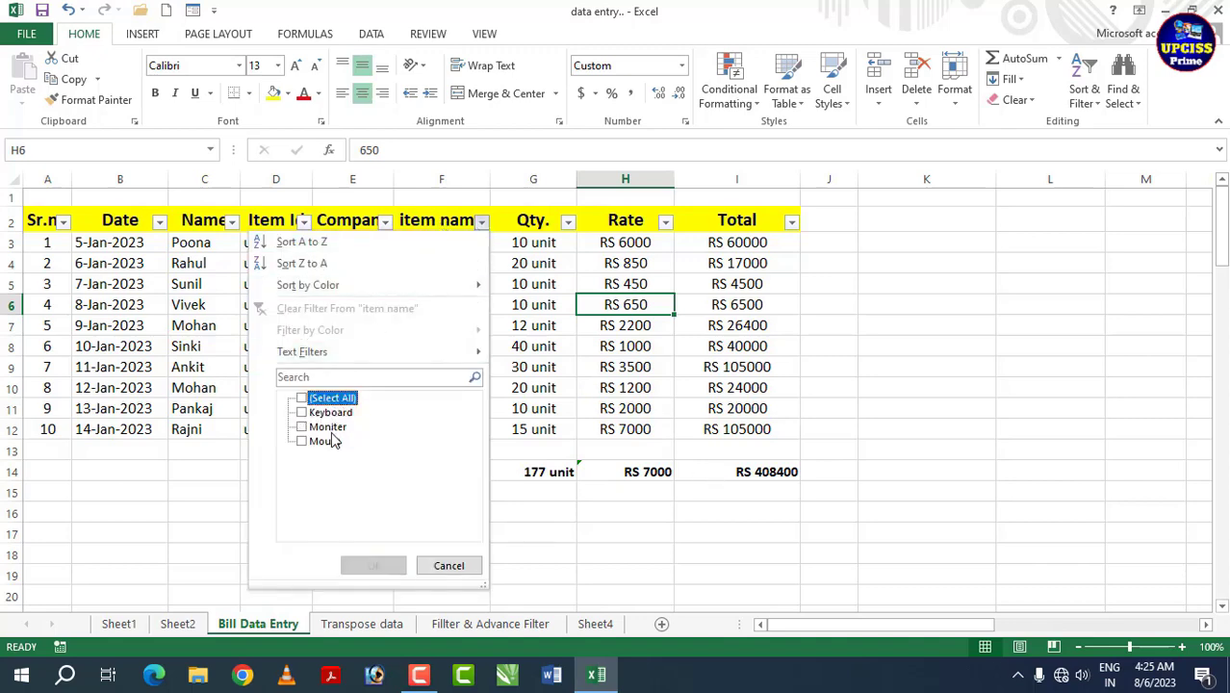
{"action": "left_click", "coordinate": [325, 428]}
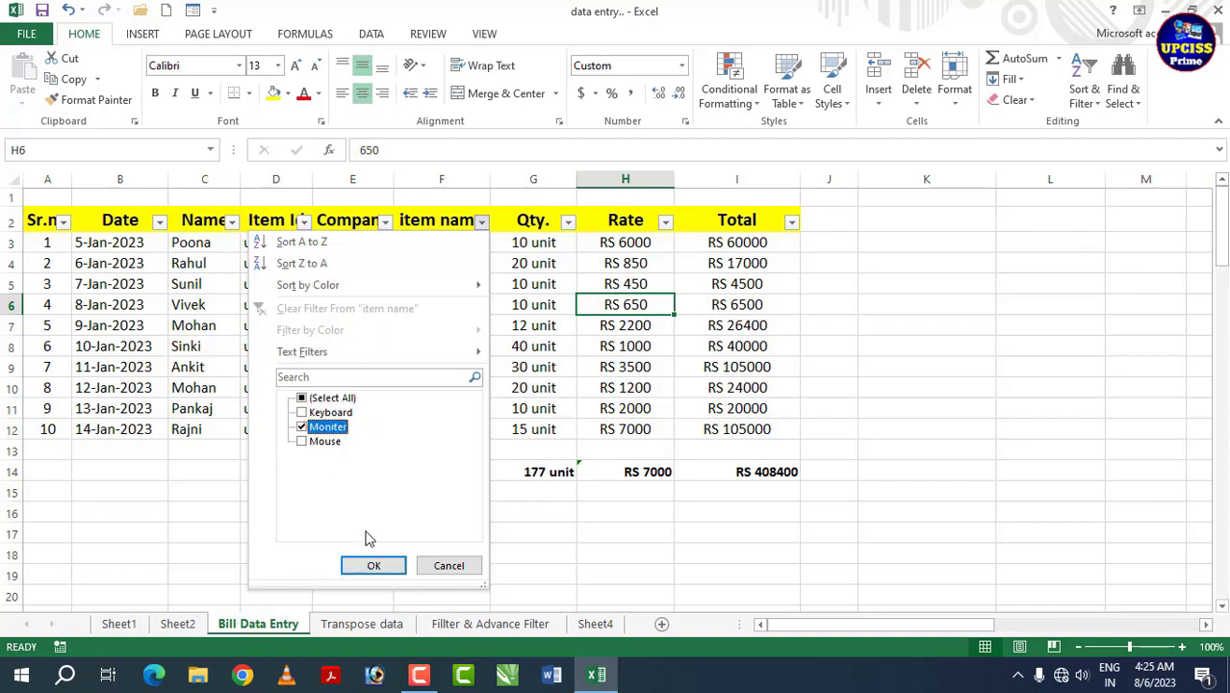
{"action": "left_click", "coordinate": [374, 565]}
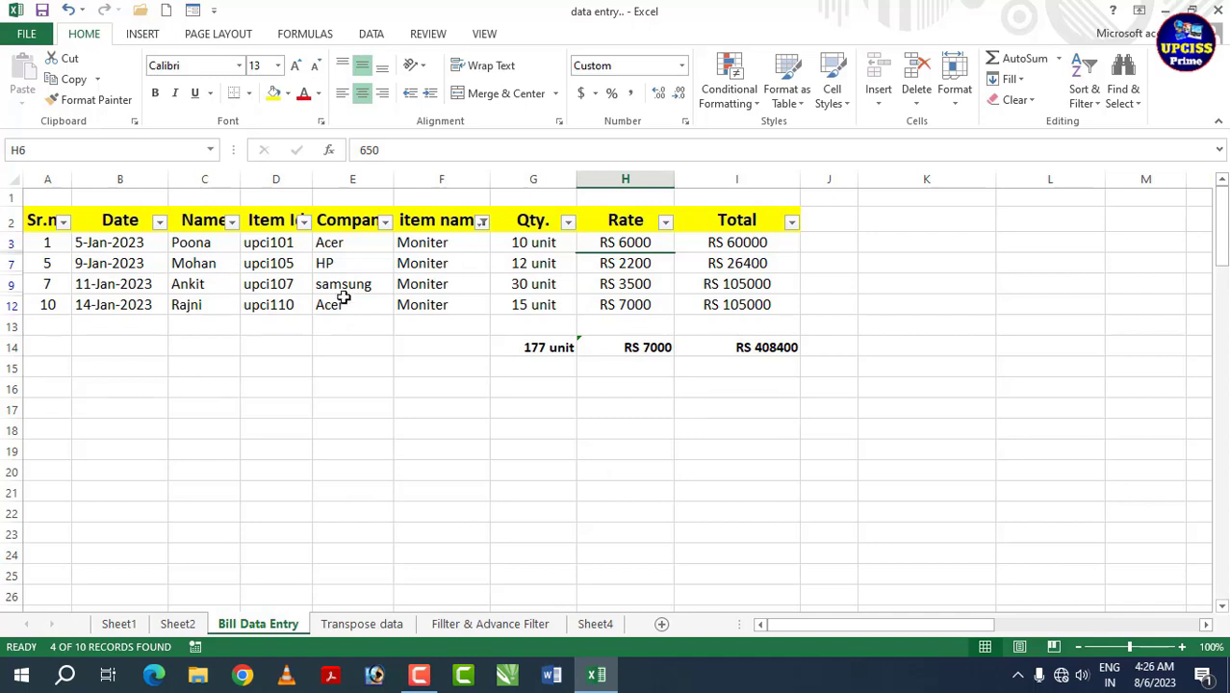
{"action": "left_click", "coordinate": [566, 299]}
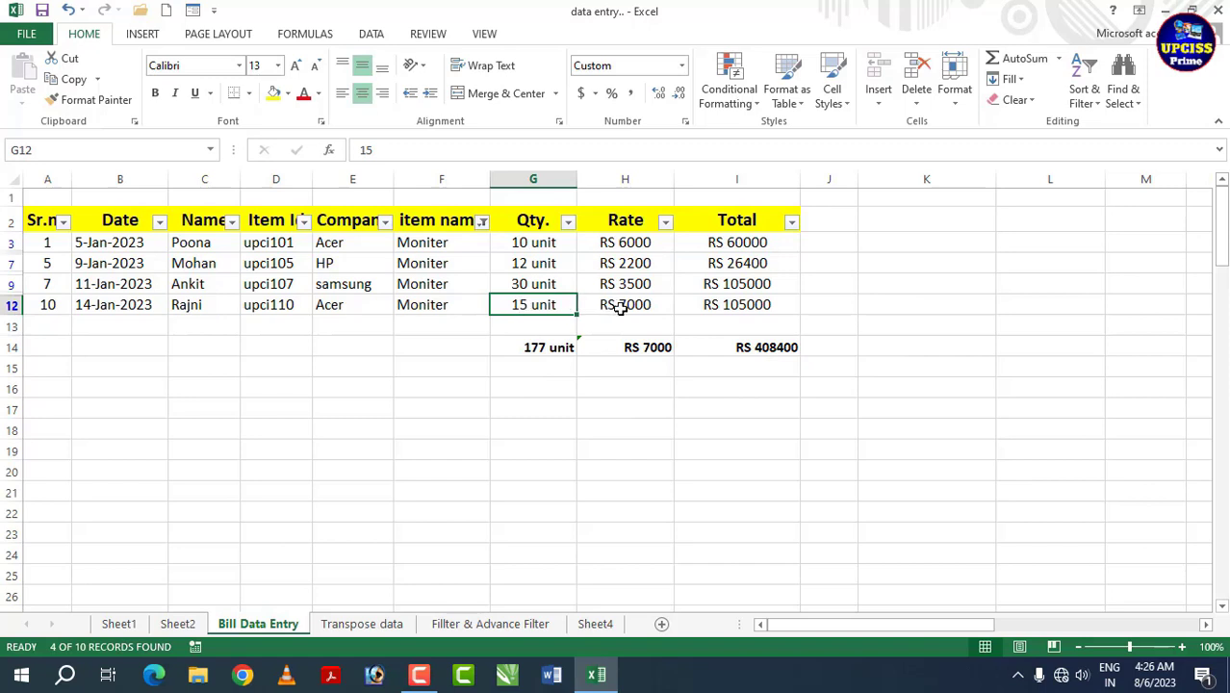
Step: Undo the item name filter and clear the old formula results in G14:I14
{"action": "left_click", "coordinate": [528, 277]}
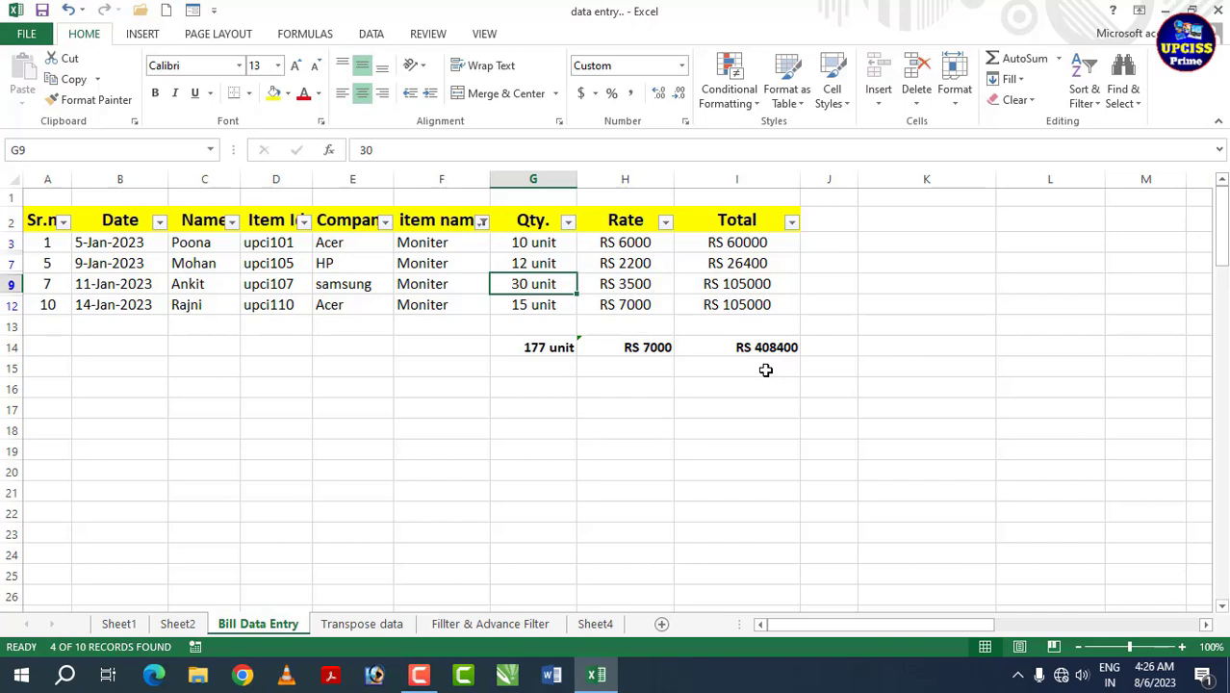
{"action": "key", "text": "ctrl+z"}
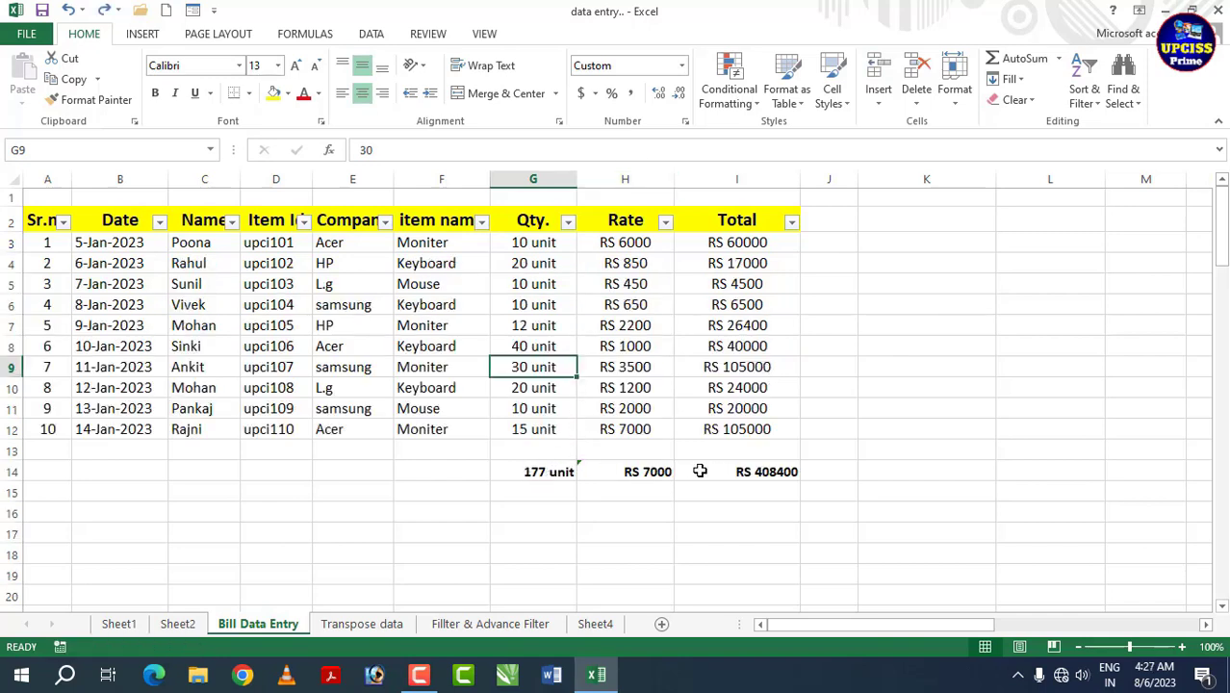
{"action": "left_click", "coordinate": [572, 470]}
{"action": "left_click_drag", "start_coordinate": [579, 470], "coordinate": [741, 470]}
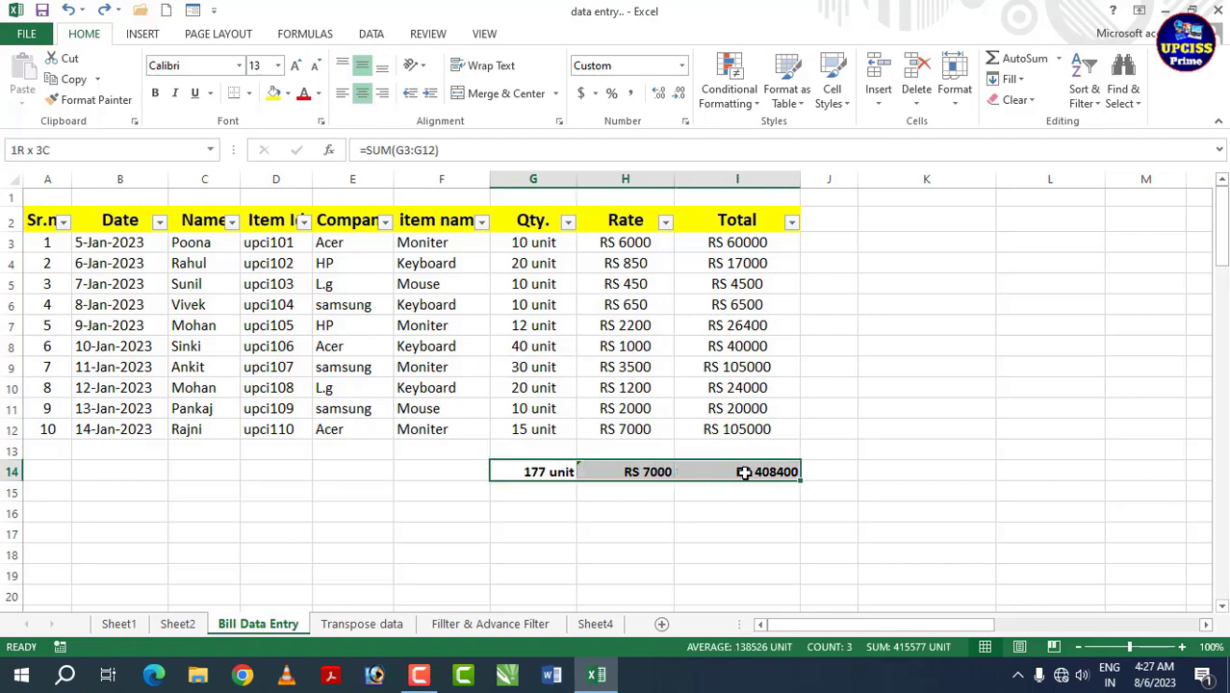
{"action": "key", "text": "Delete"}
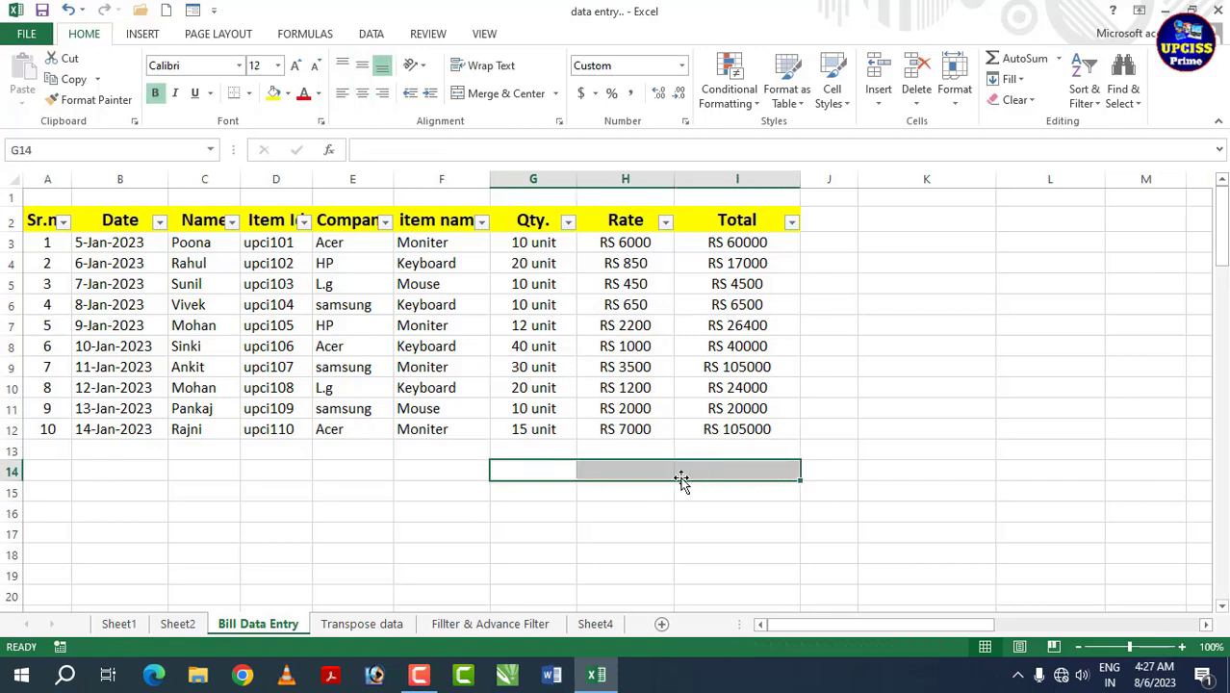
Step: Sum the Qty. column in cell G14 with the formula =SUBTOTAL(9,G3:G12)
{"action": "left_click", "coordinate": [551, 470]}
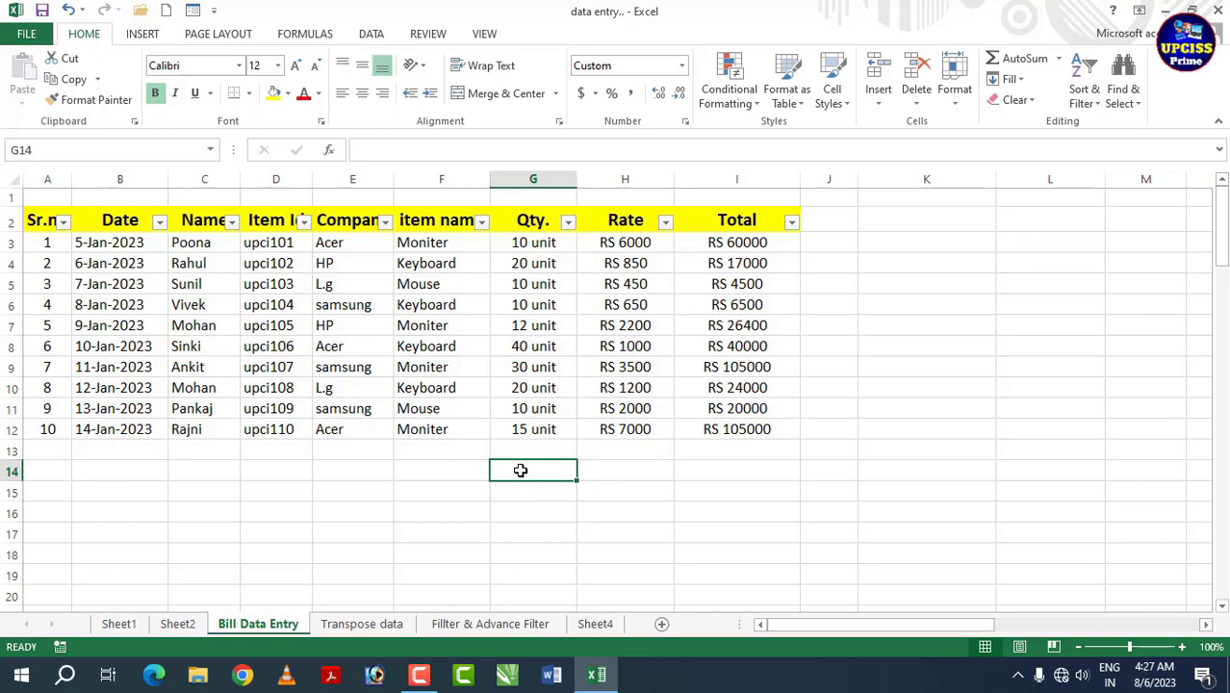
{"action": "type", "text": "="}
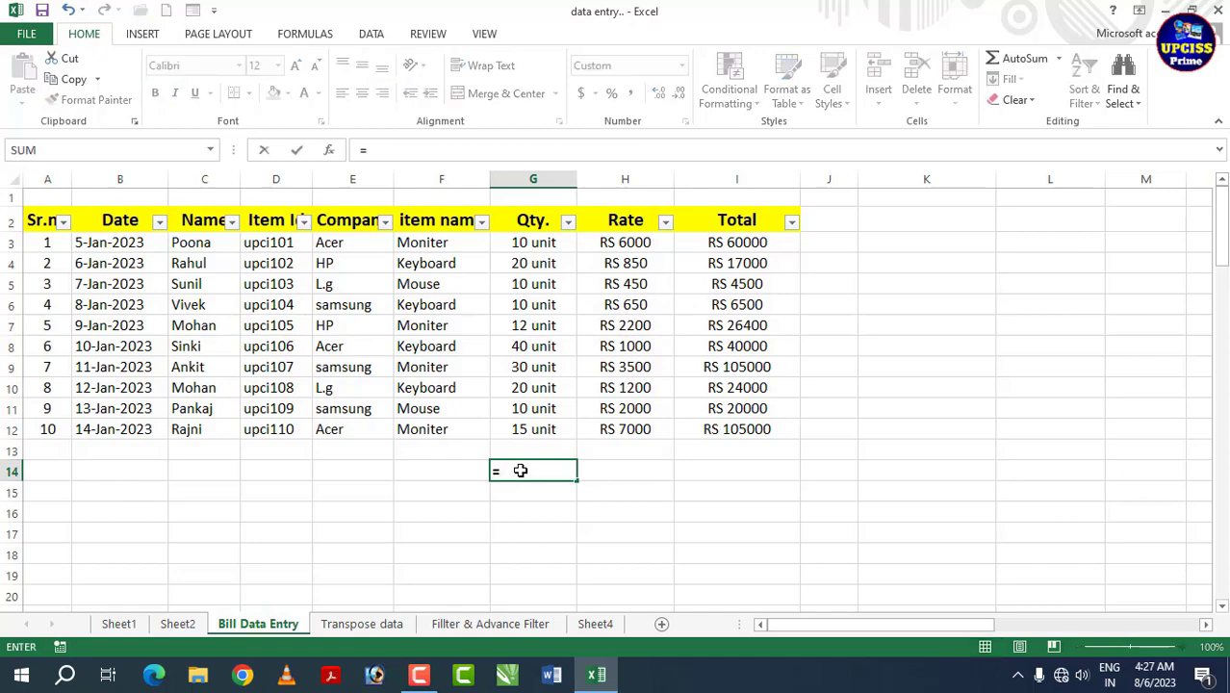
{"action": "type", "text": "sub"}
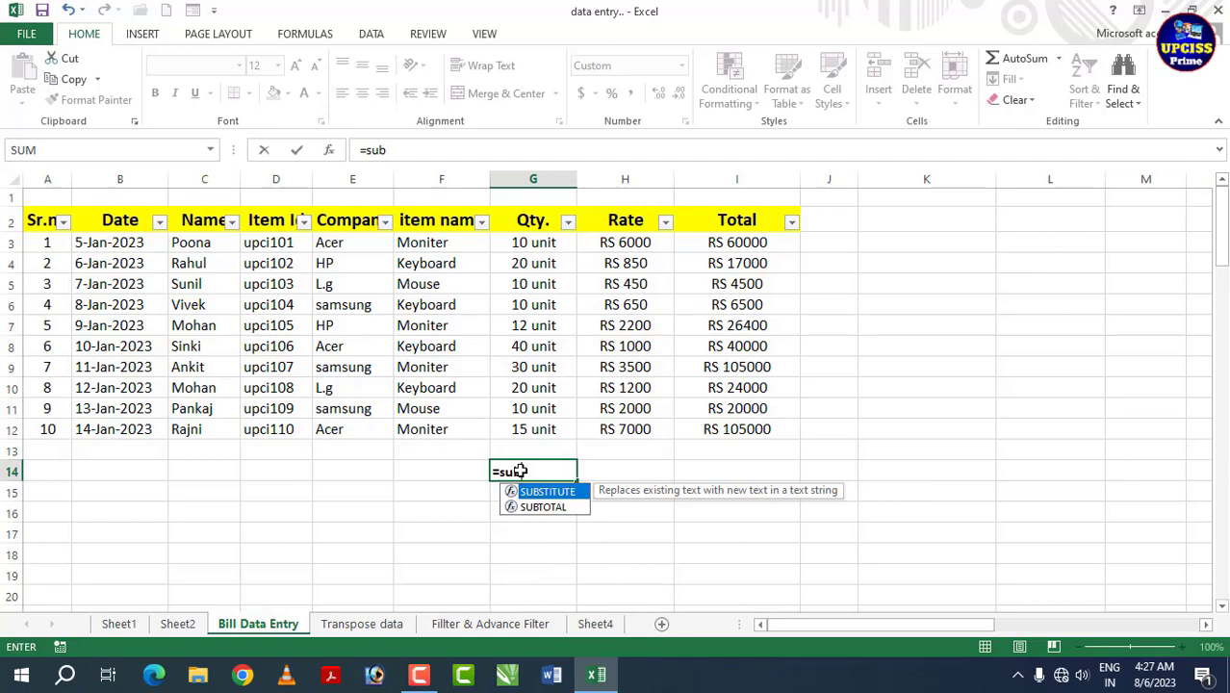
{"action": "key", "text": "Down"}
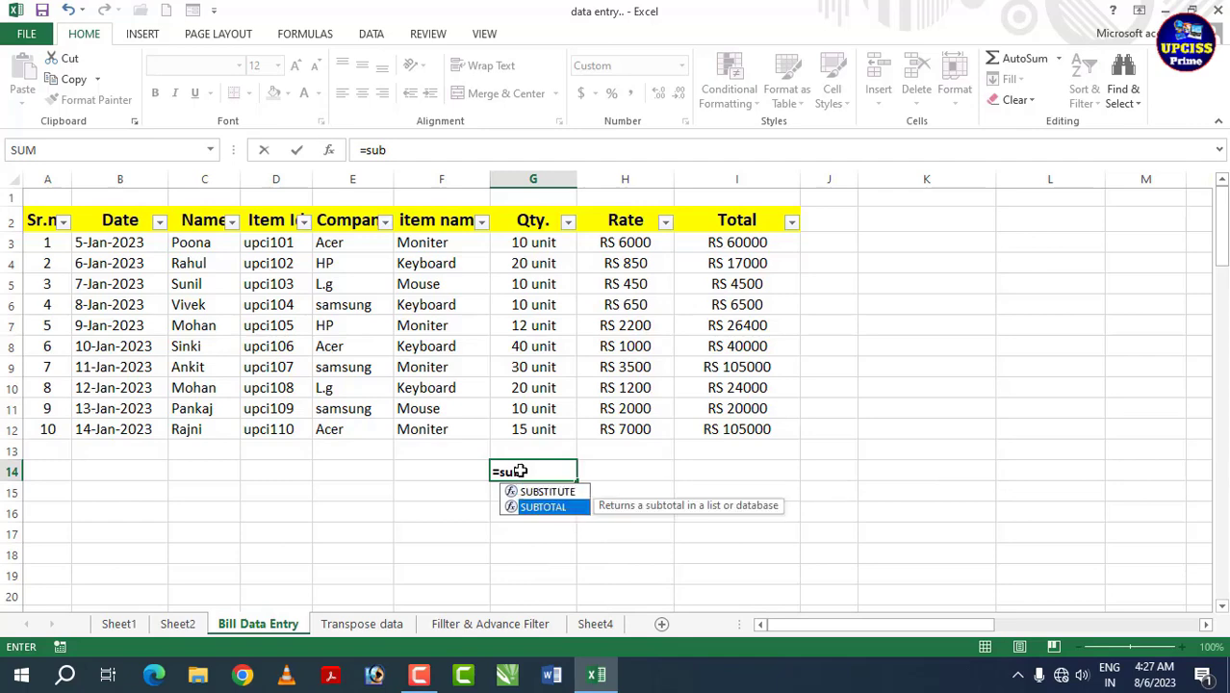
{"action": "key", "text": "Tab"}
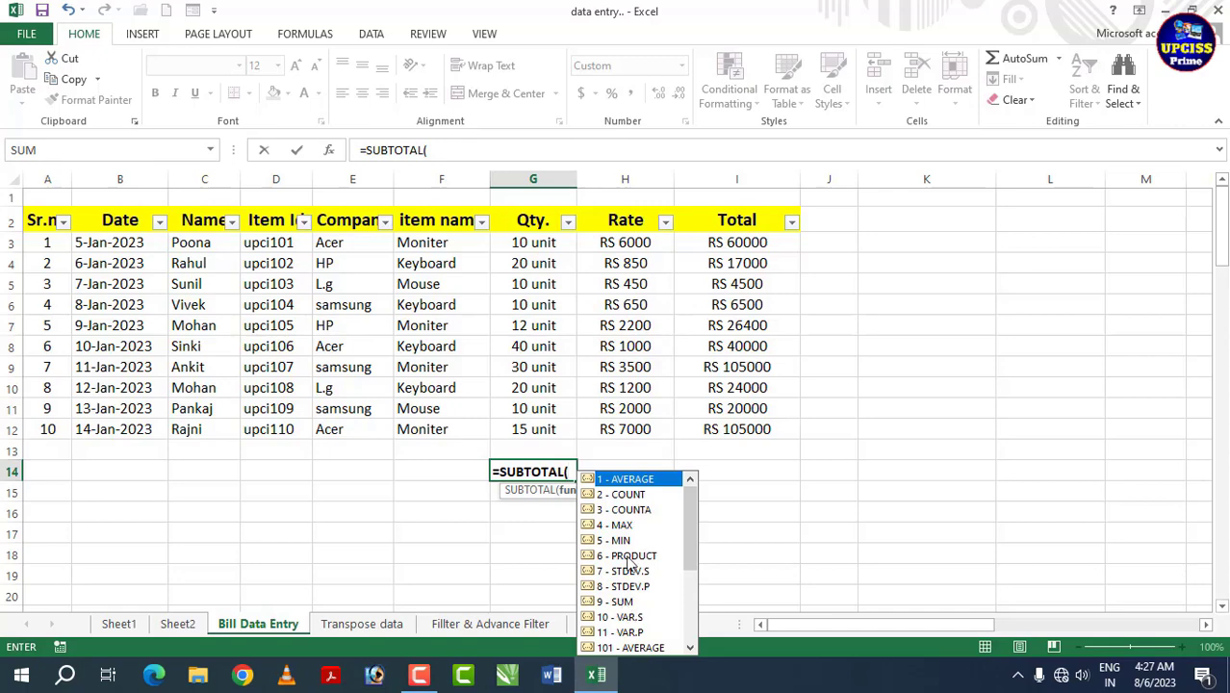
{"action": "left_click", "coordinate": [627, 602]}
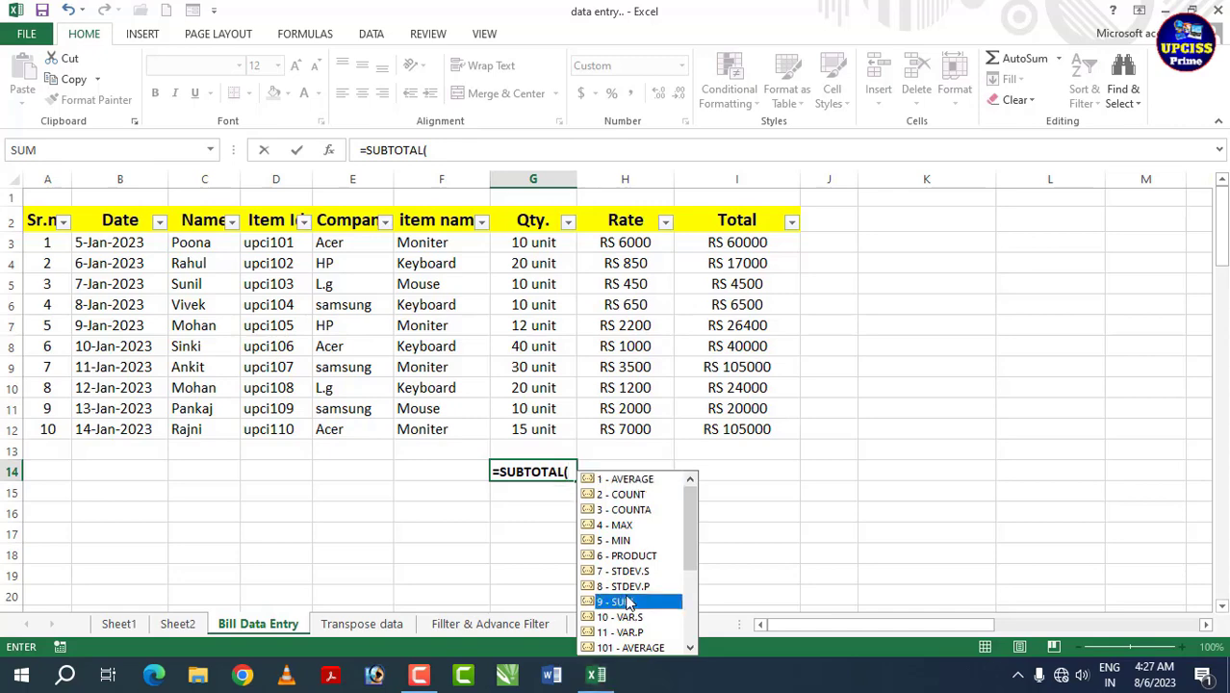
{"action": "double_click", "coordinate": [627, 601]}
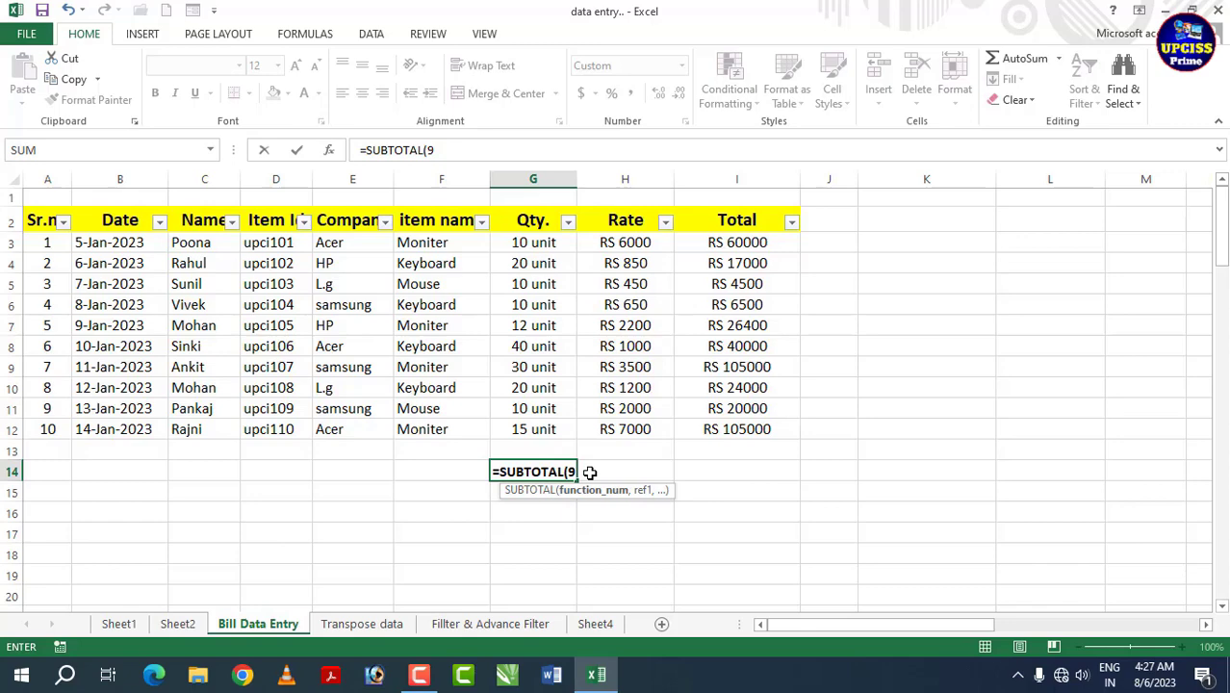
{"action": "type", "text": ","}
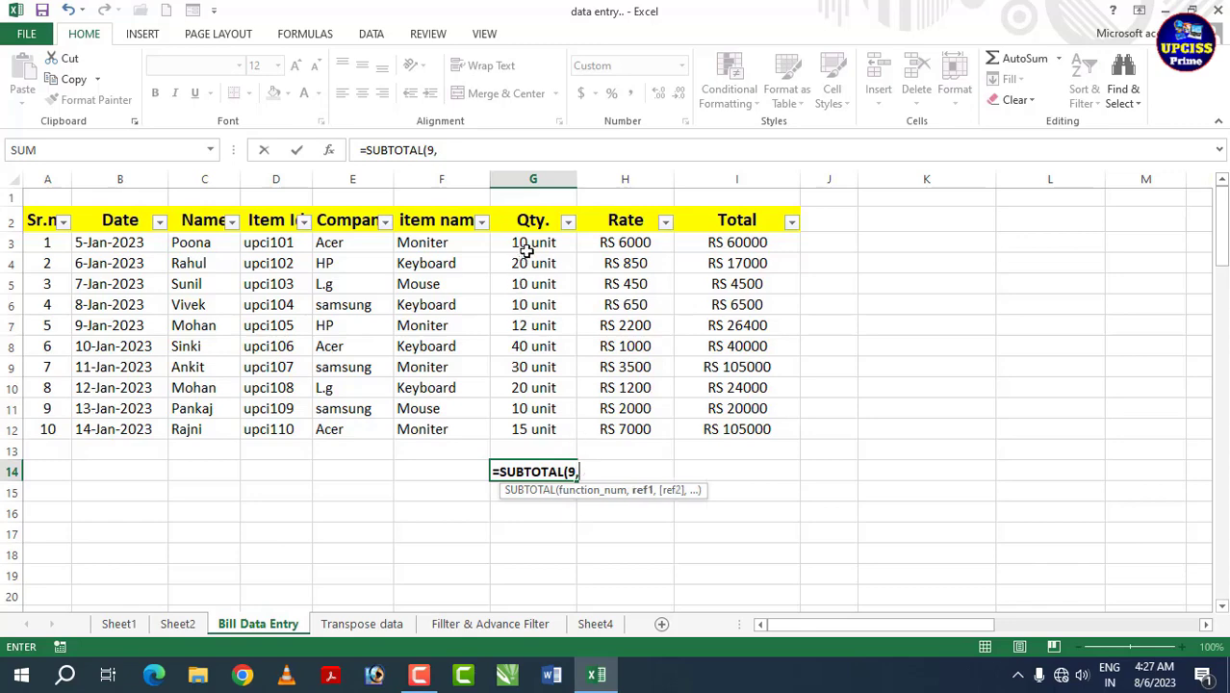
{"action": "left_click_drag", "start_coordinate": [527, 242], "coordinate": [531, 430]}
{"action": "type", "text": ")"}
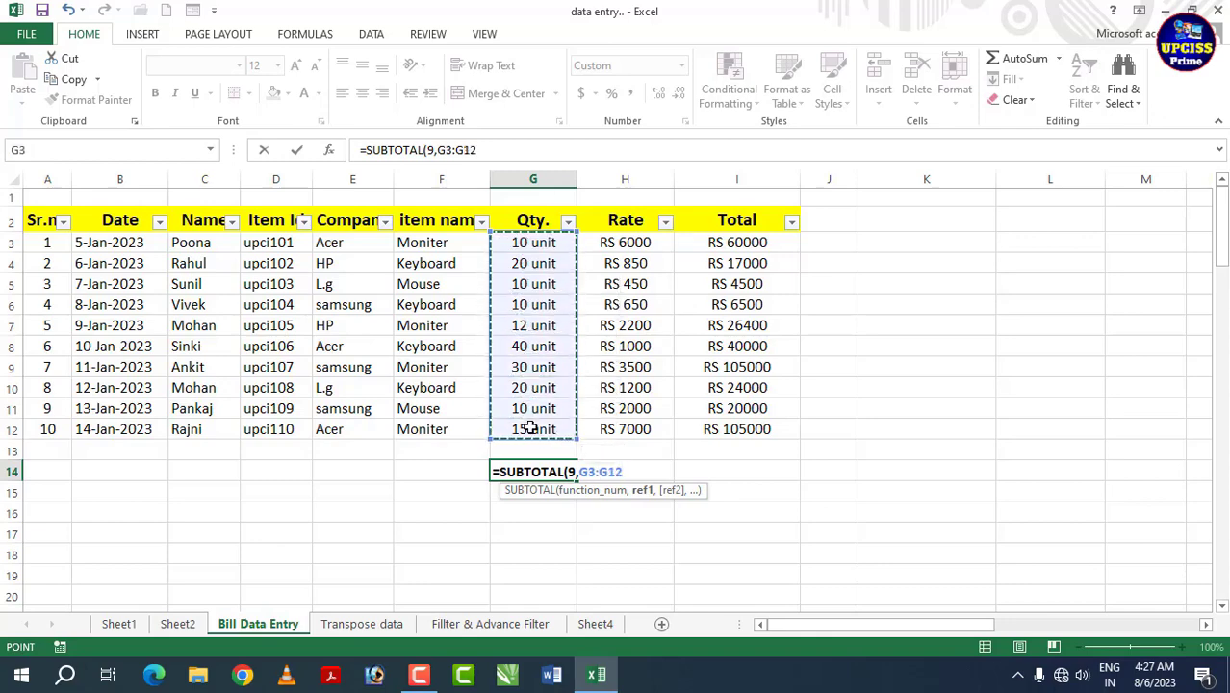
{"action": "key", "text": "Return"}
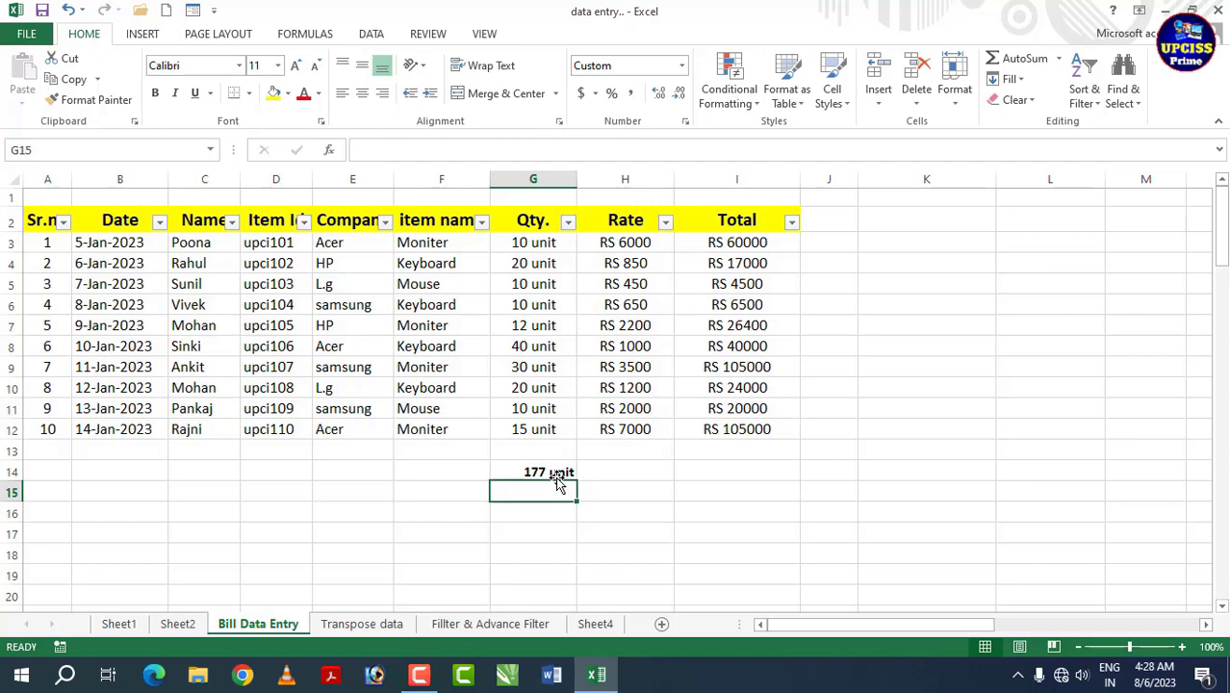
Step: Find the maximum rate in cell H14 with the formula =SUBTOTAL(4,H3:H12)
{"action": "left_click", "coordinate": [626, 466]}
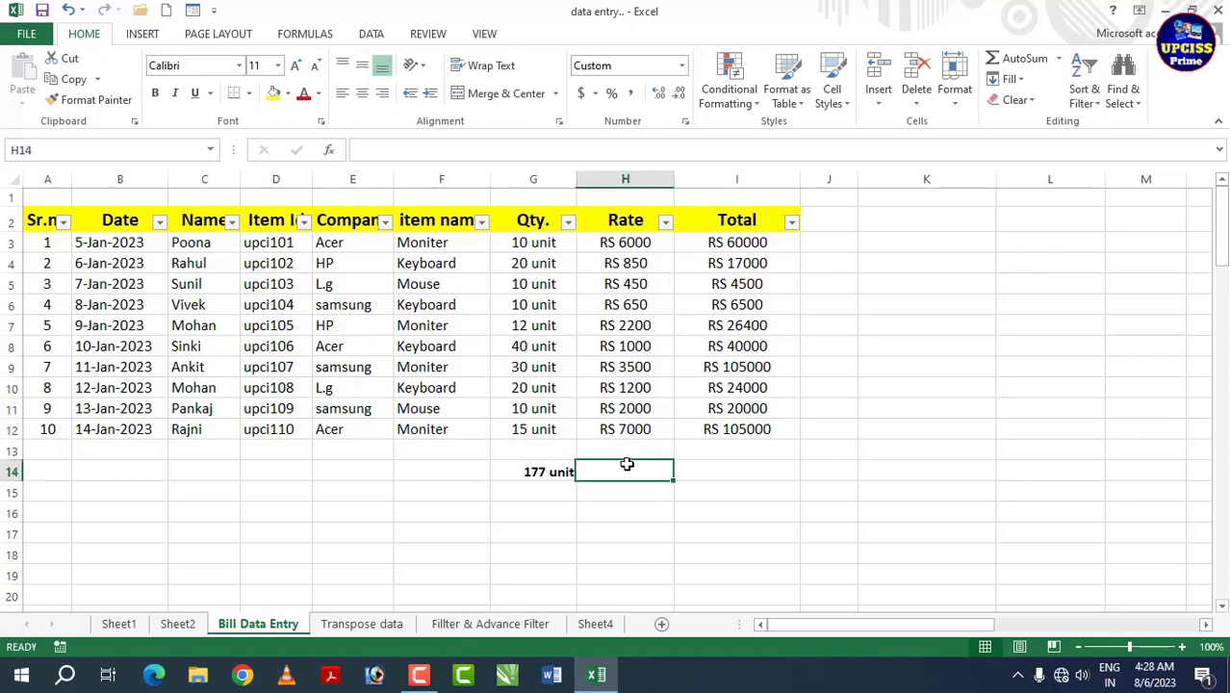
{"action": "type", "text": "="}
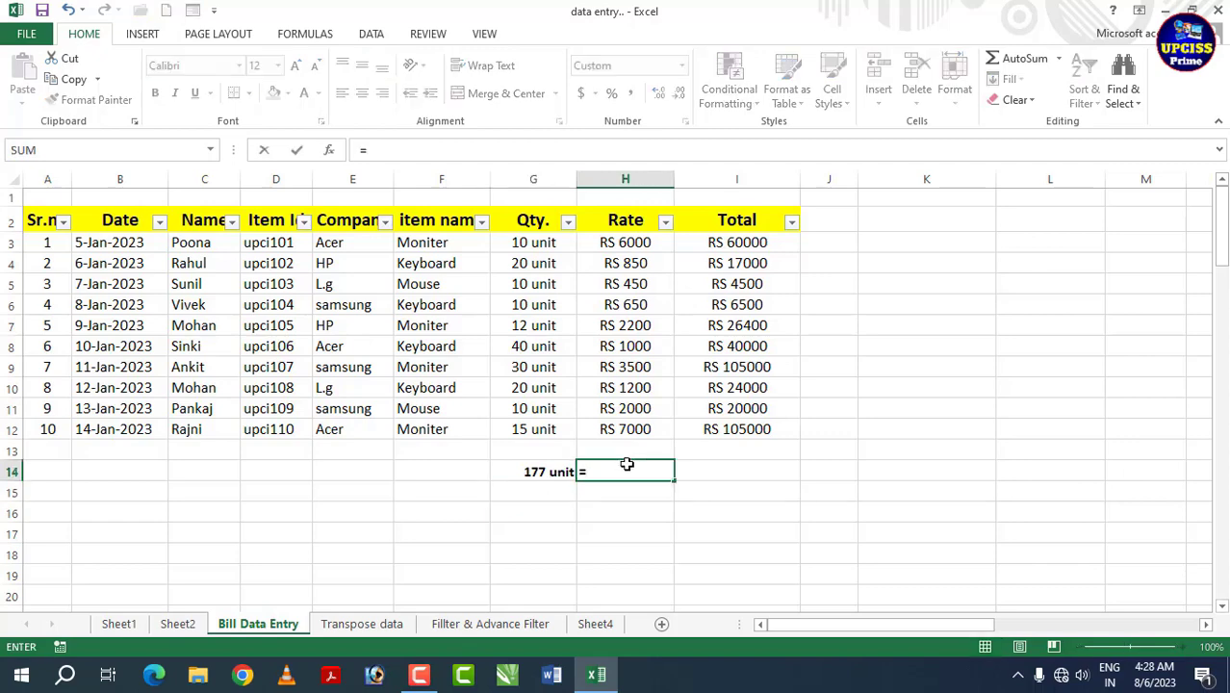
{"action": "type", "text": "subt"}
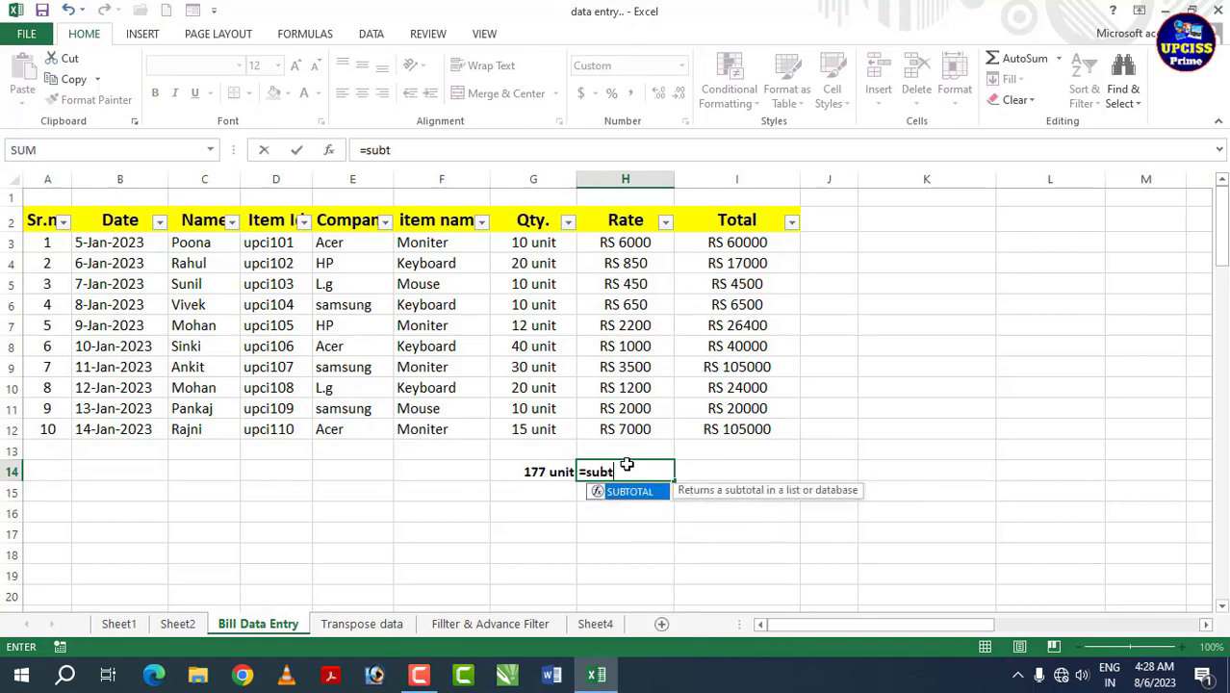
{"action": "key", "text": "Tab"}
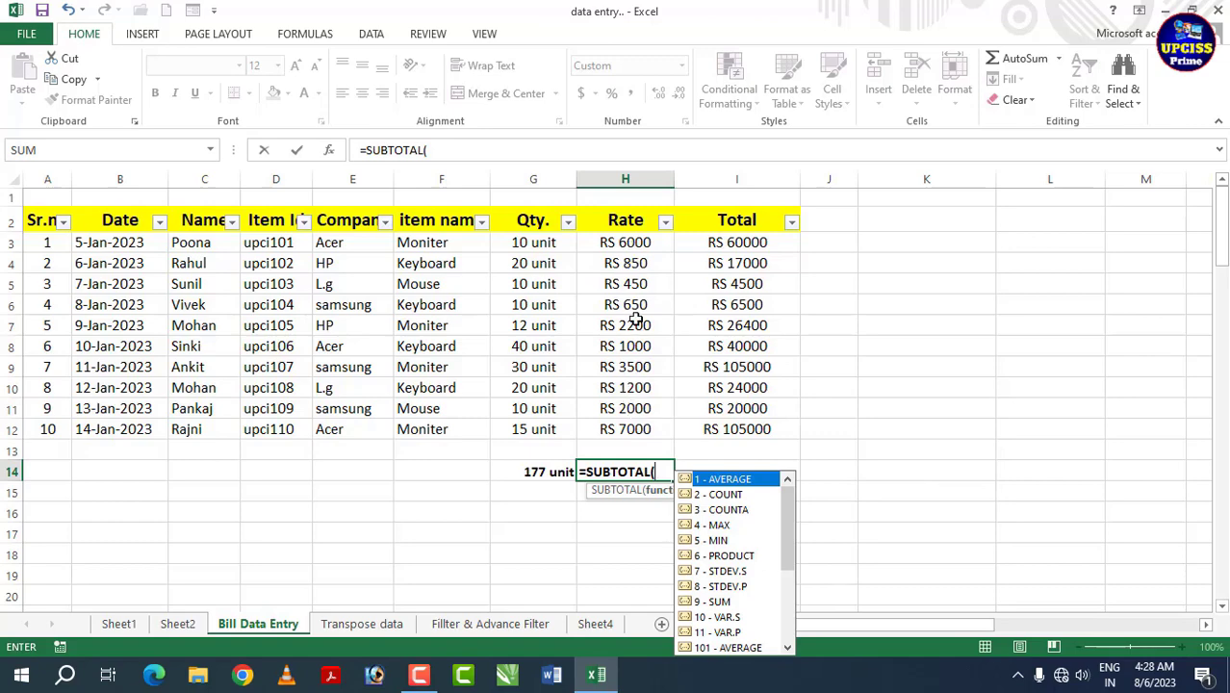
{"action": "left_click", "coordinate": [717, 528]}
{"action": "double_click", "coordinate": [717, 527]}
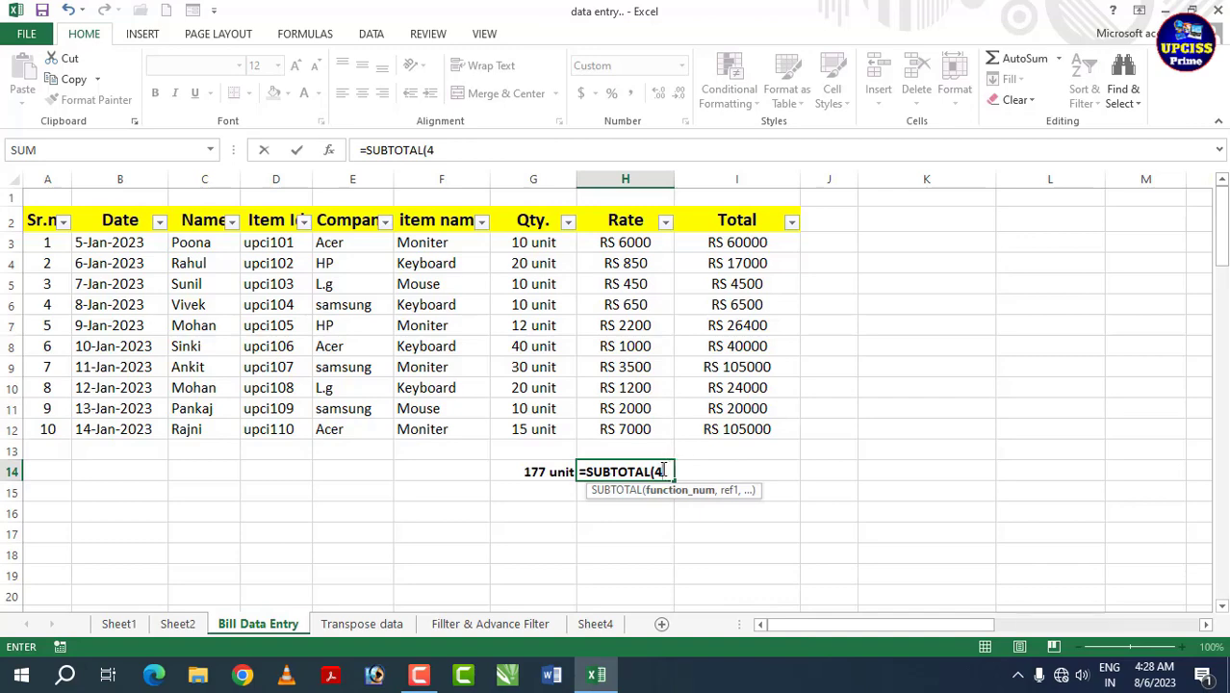
{"action": "type", "text": ","}
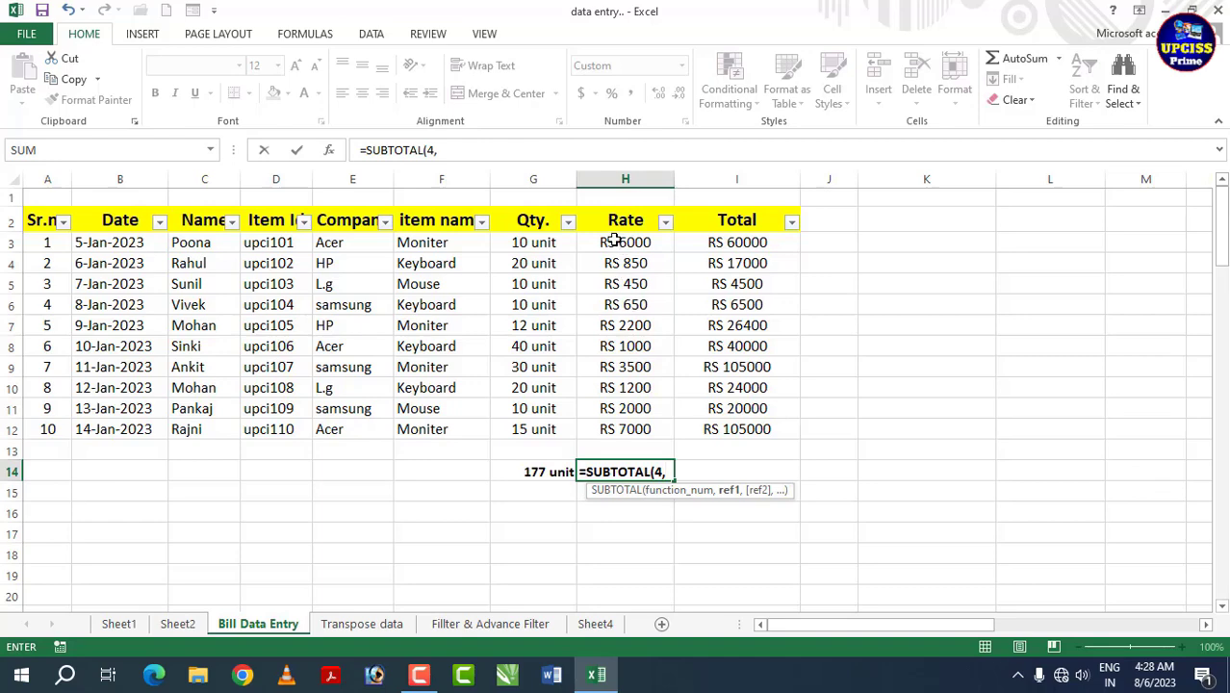
{"action": "left_click_drag", "start_coordinate": [613, 240], "coordinate": [611, 429]}
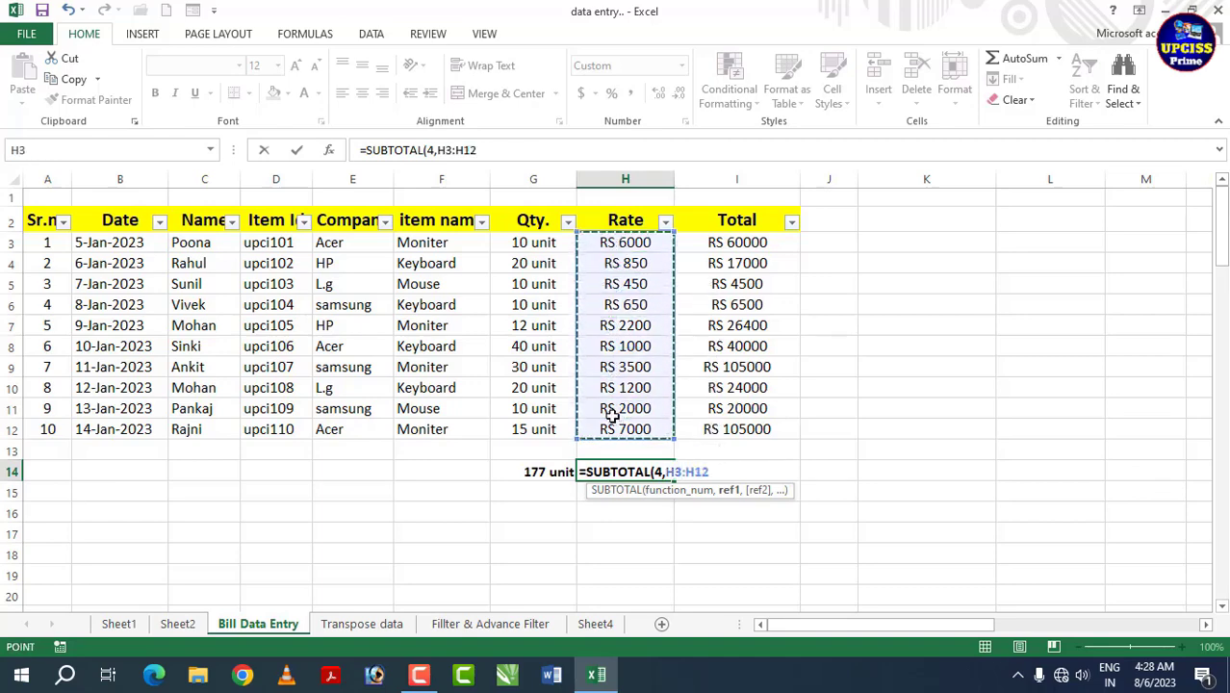
{"action": "key", "text": "Return"}
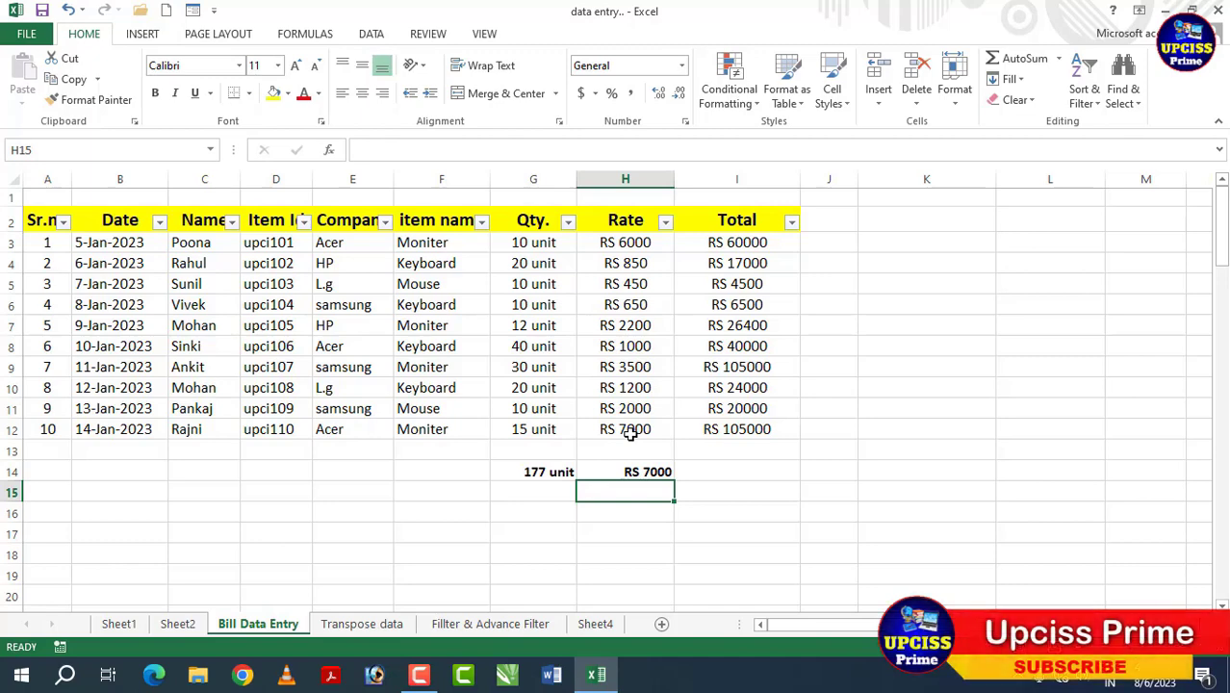
Step: Sum the Total column in cell I14 with the formula =SUBTOTAL(9,I3:I12)
{"action": "left_click", "coordinate": [753, 476]}
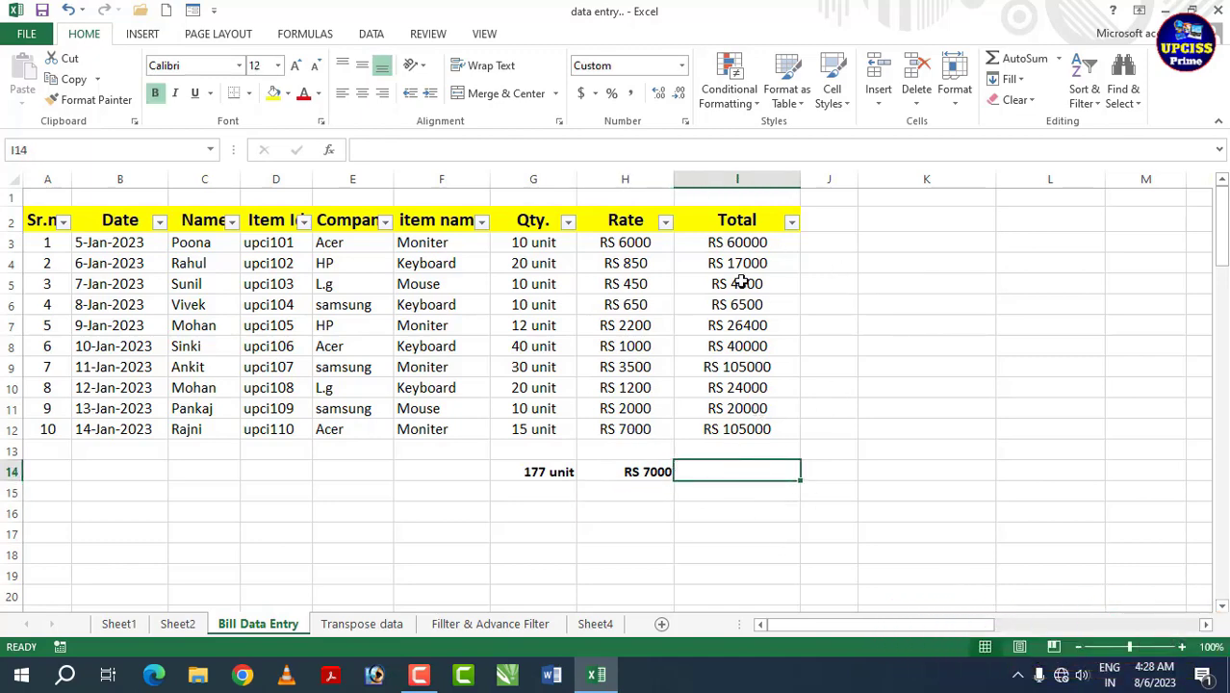
{"action": "type", "text": "="}
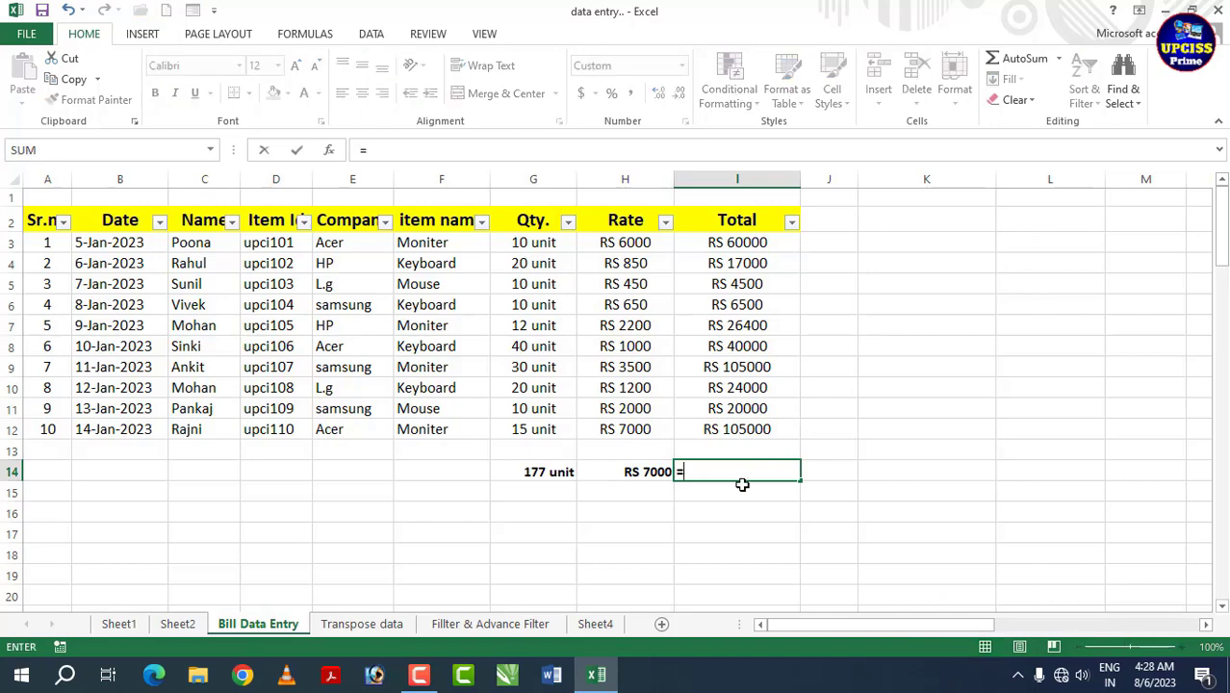
{"action": "type", "text": "sub"}
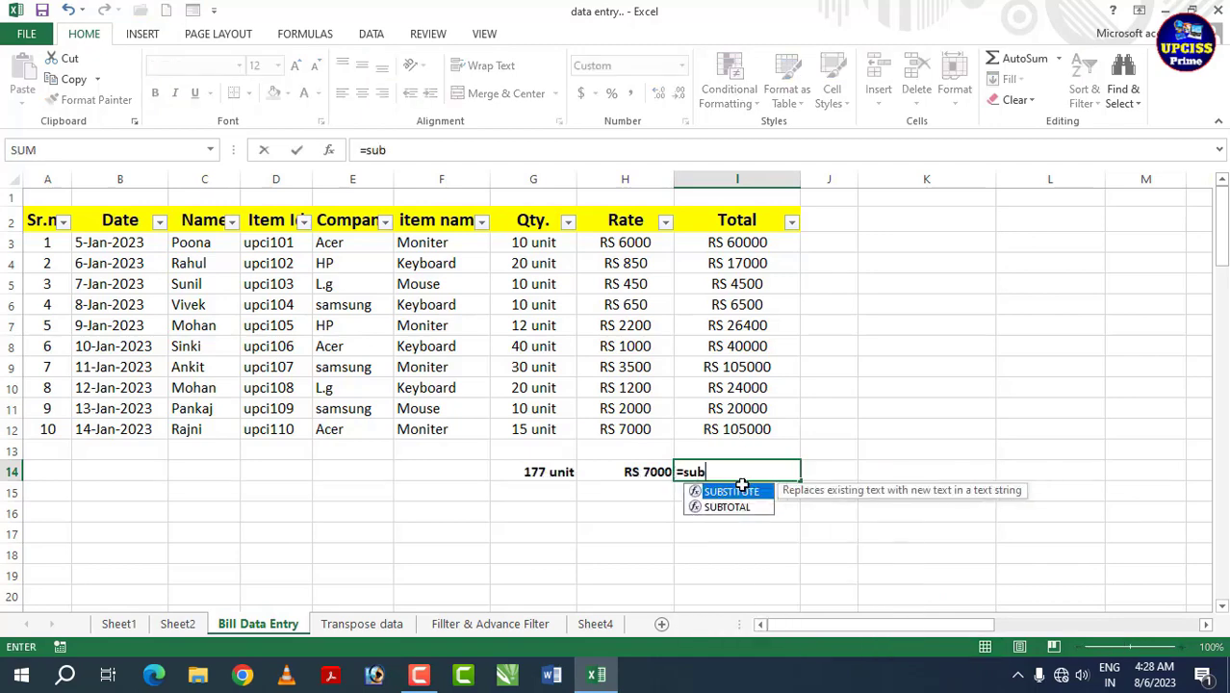
{"action": "key", "text": "Down"}
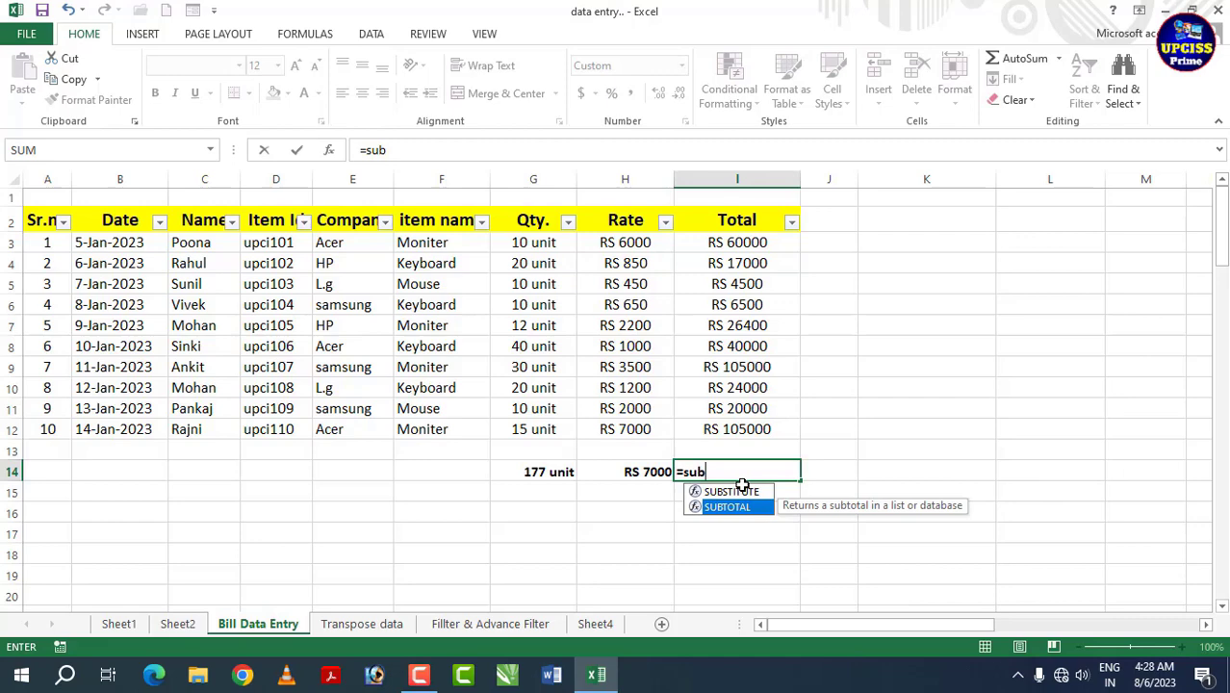
{"action": "key", "text": "Tab"}
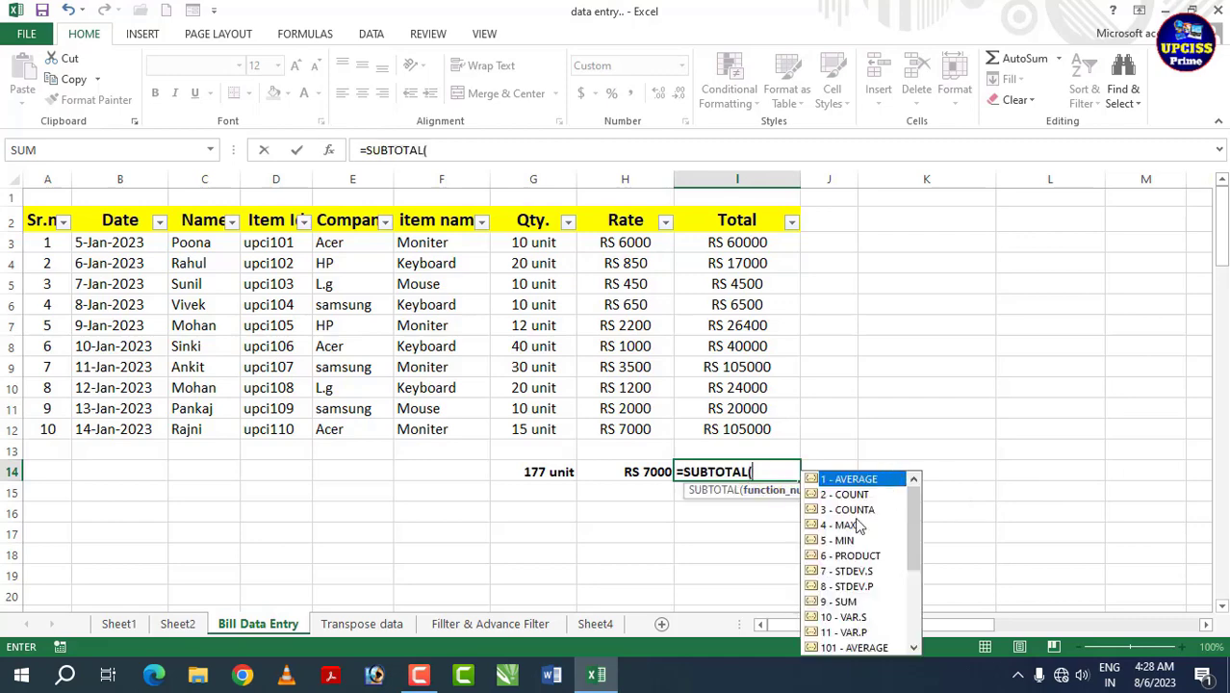
{"action": "left_click", "coordinate": [855, 604]}
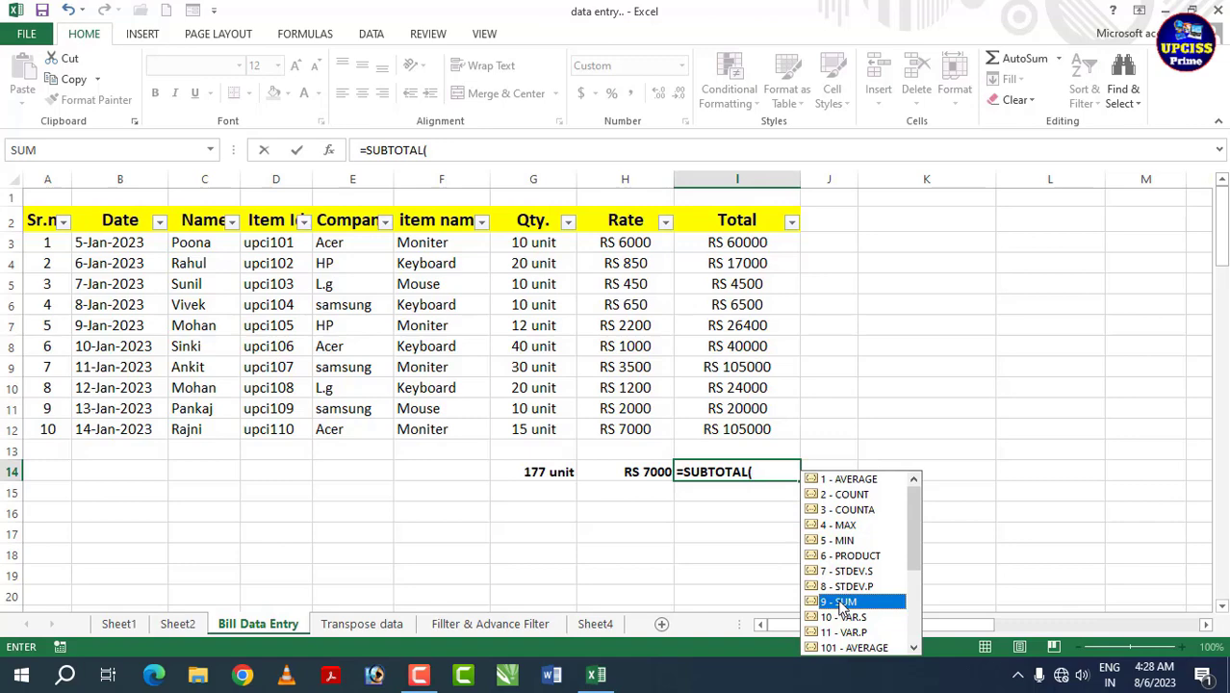
{"action": "double_click", "coordinate": [841, 604]}
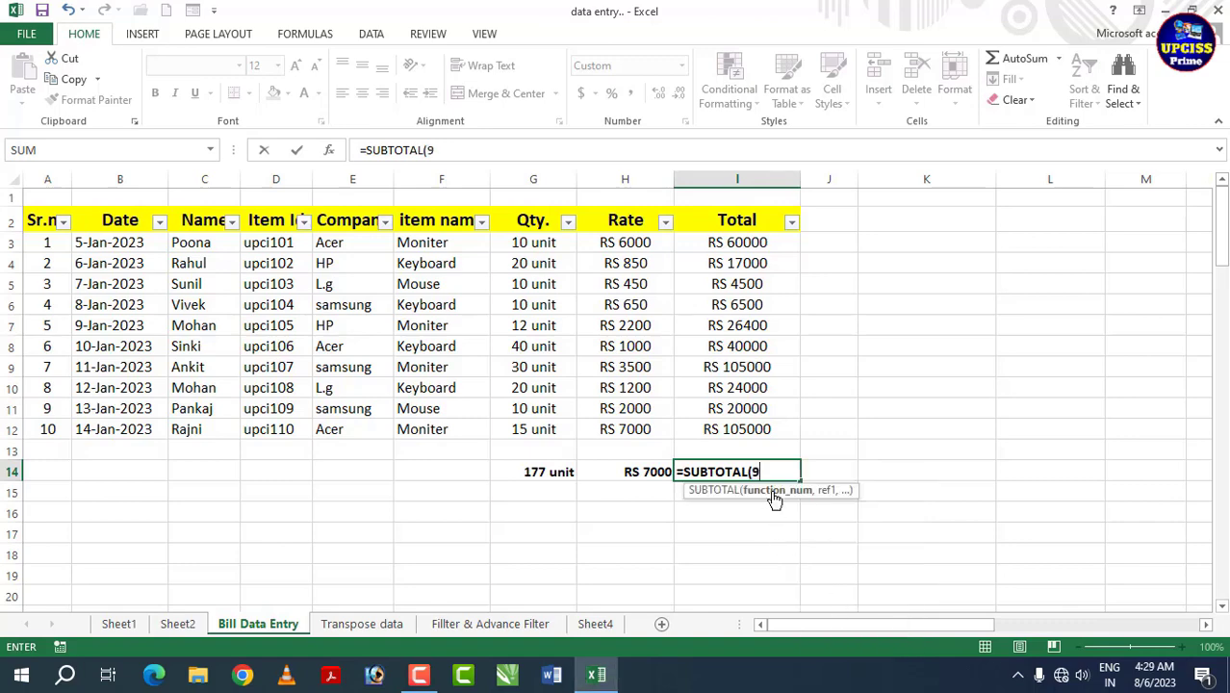
{"action": "type", "text": ","}
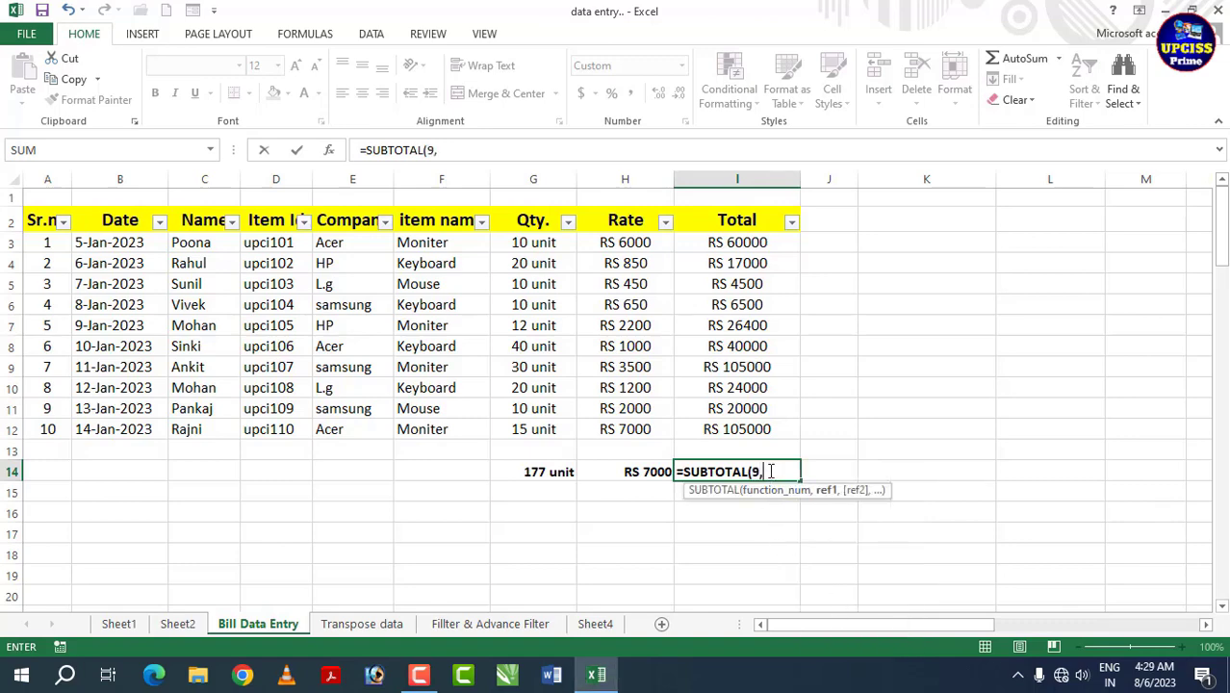
{"action": "left_click_drag", "start_coordinate": [741, 242], "coordinate": [732, 428]}
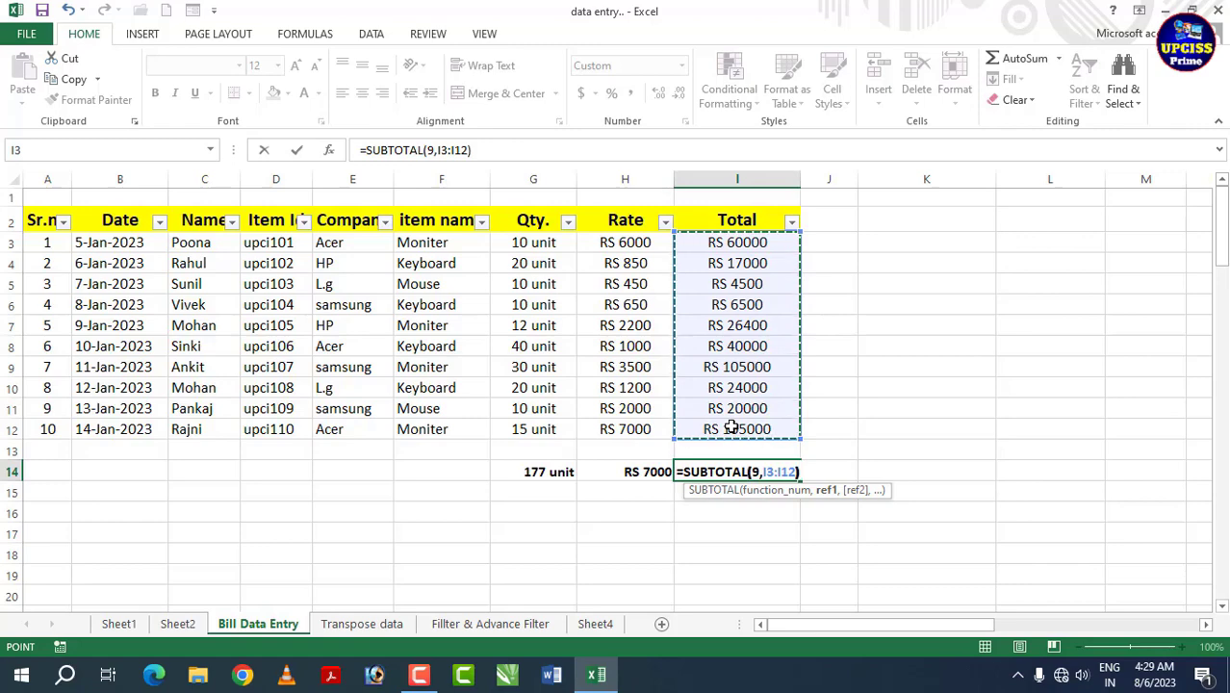
{"action": "key", "text": "Return"}
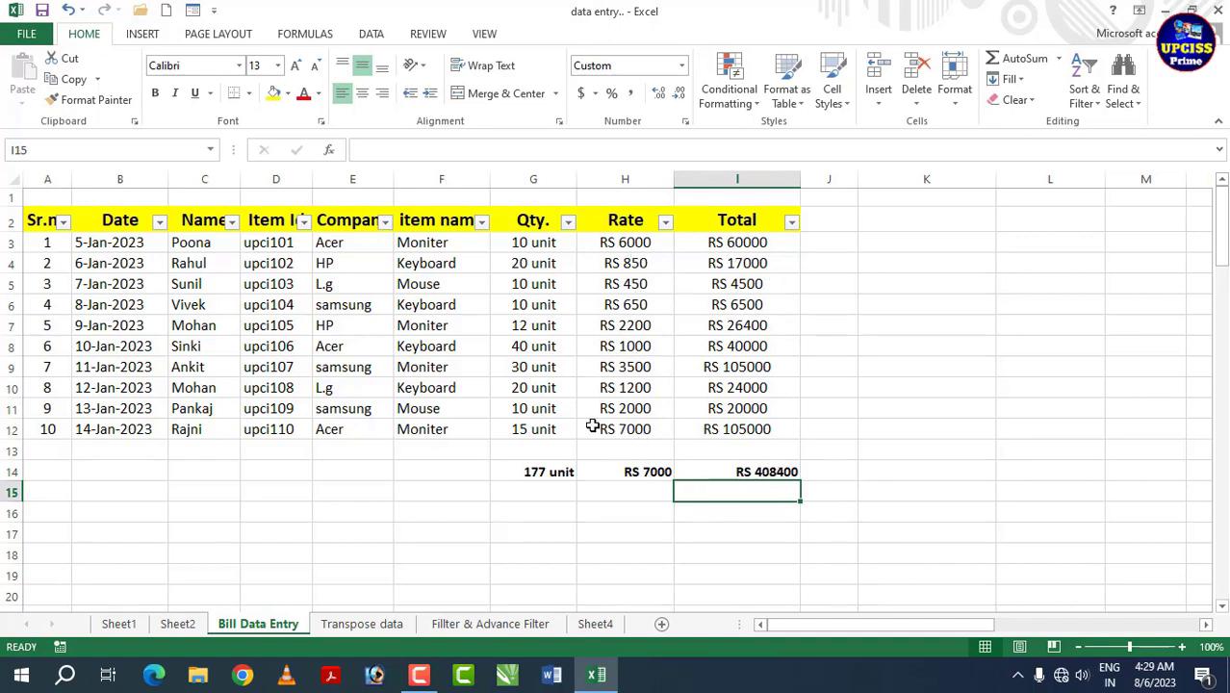
Step: Filter the item name column to show only Moniter and check the maximum rate formula in H14
{"action": "left_click", "coordinate": [480, 223]}
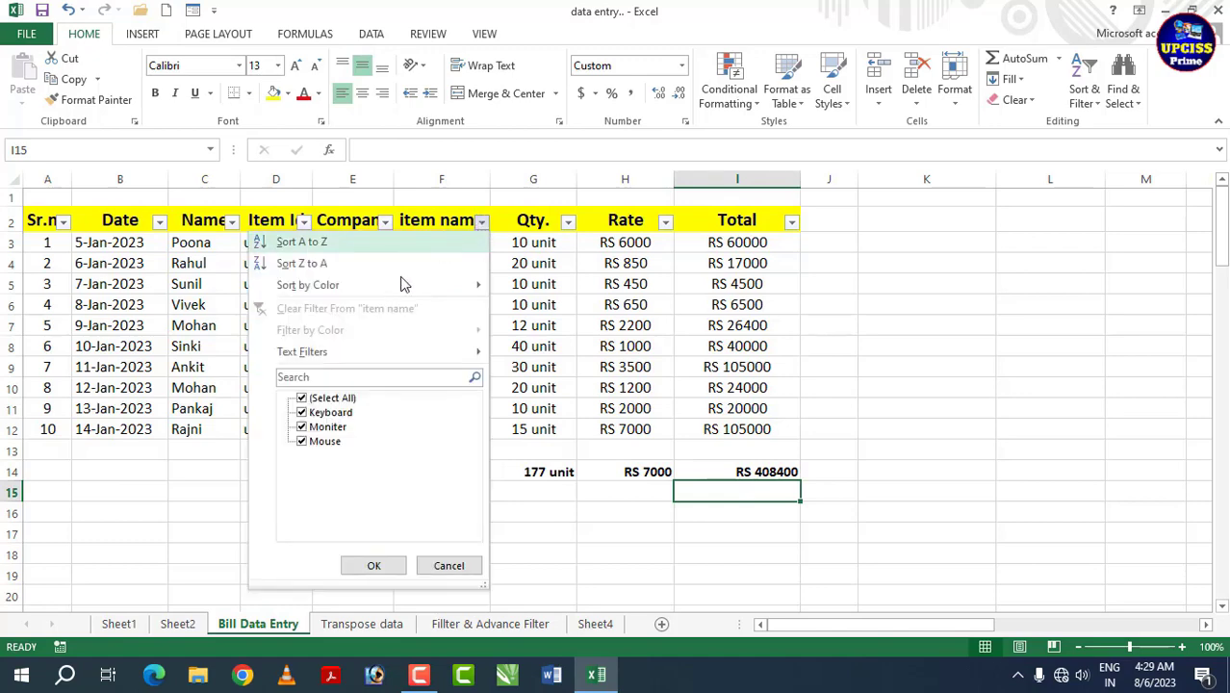
{"action": "left_click", "coordinate": [332, 398]}
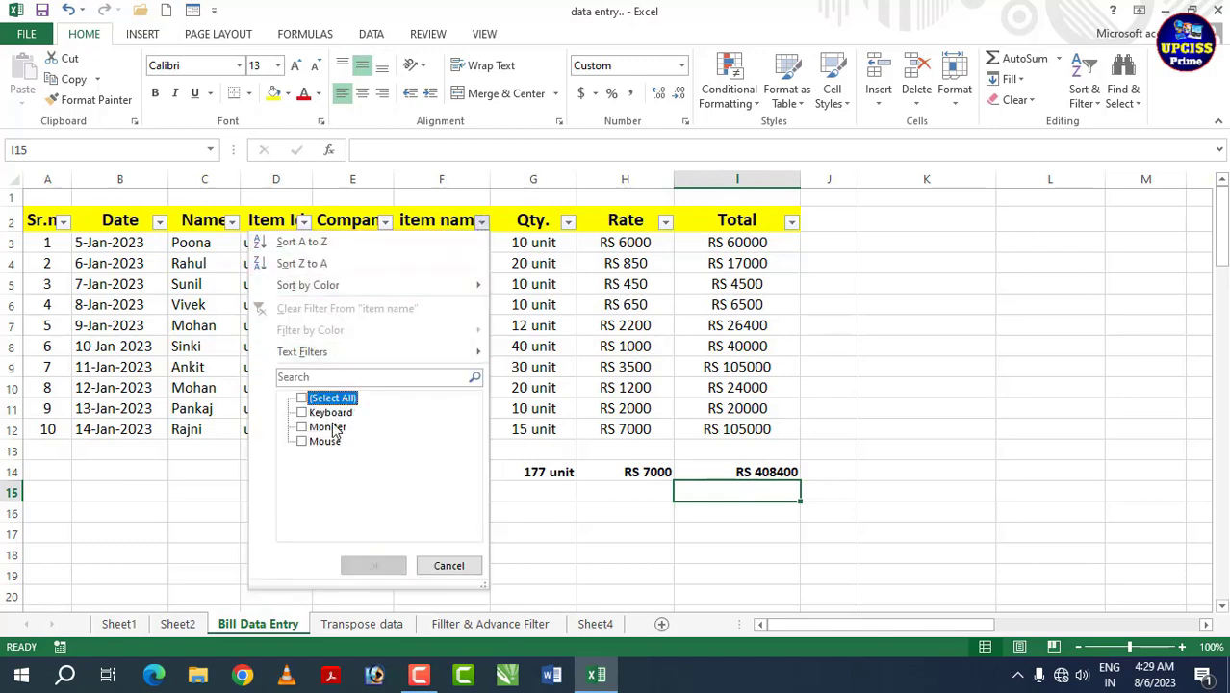
{"action": "left_click", "coordinate": [325, 427]}
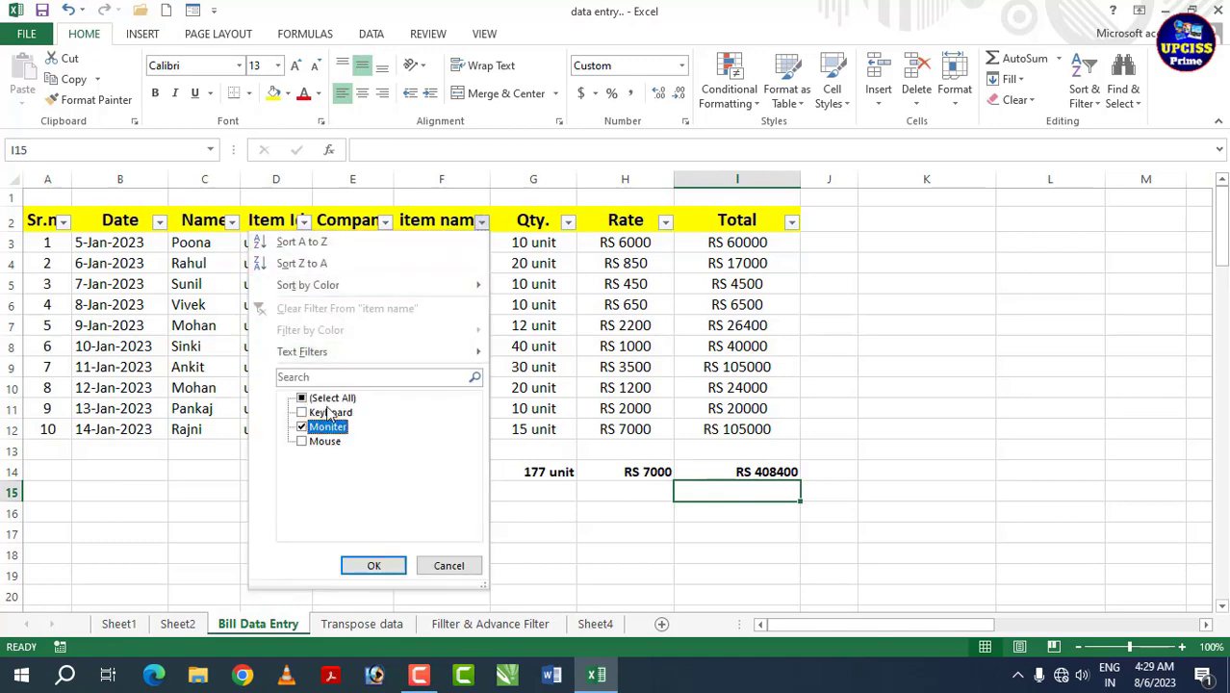
{"action": "left_click", "coordinate": [374, 566]}
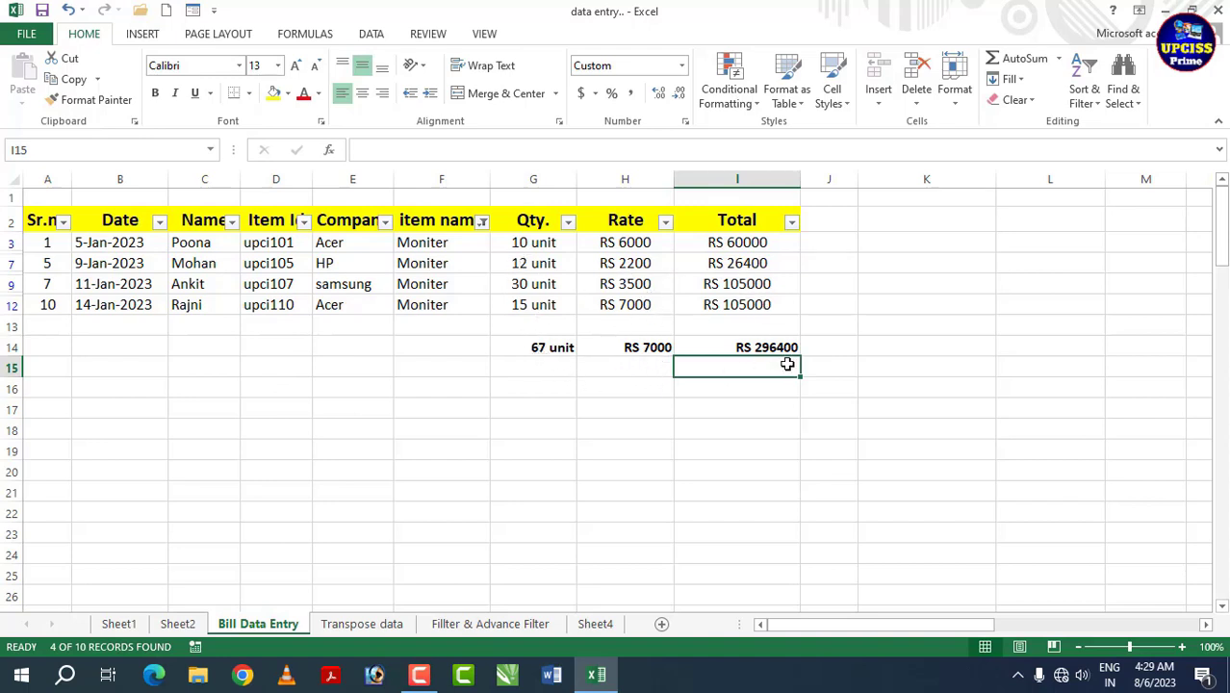
{"action": "left_click", "coordinate": [645, 349]}
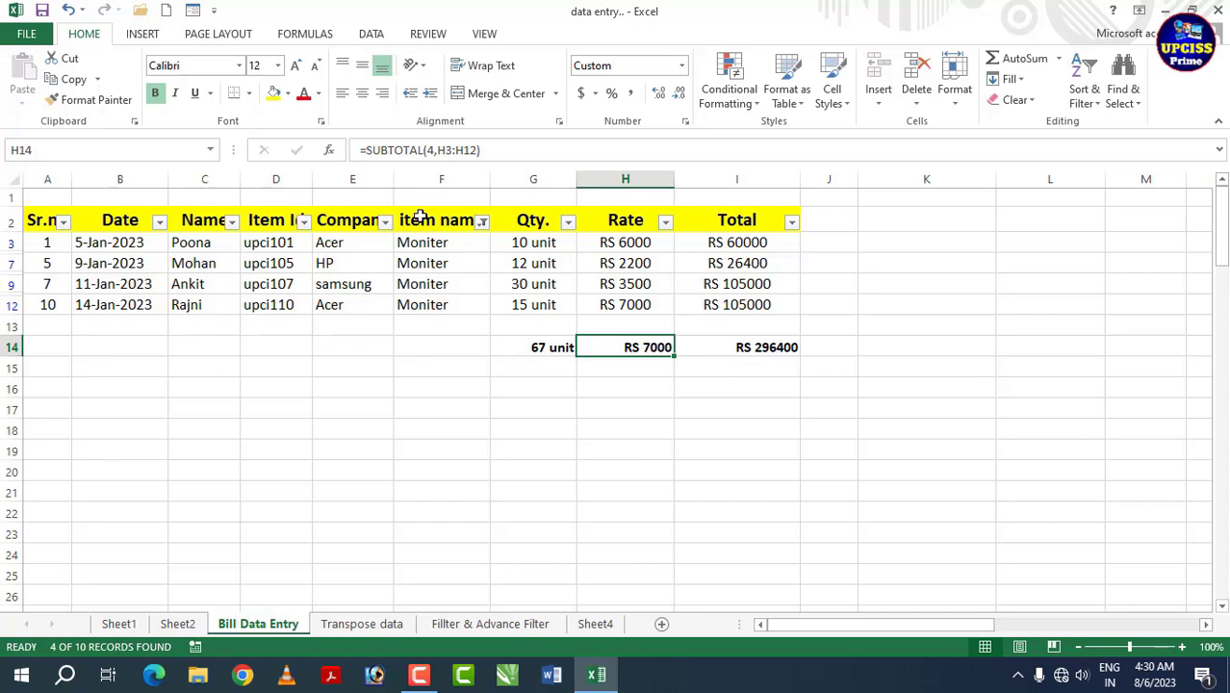
Step: Change the item name filter to show only the Mouse rows
{"action": "left_click", "coordinate": [481, 223]}
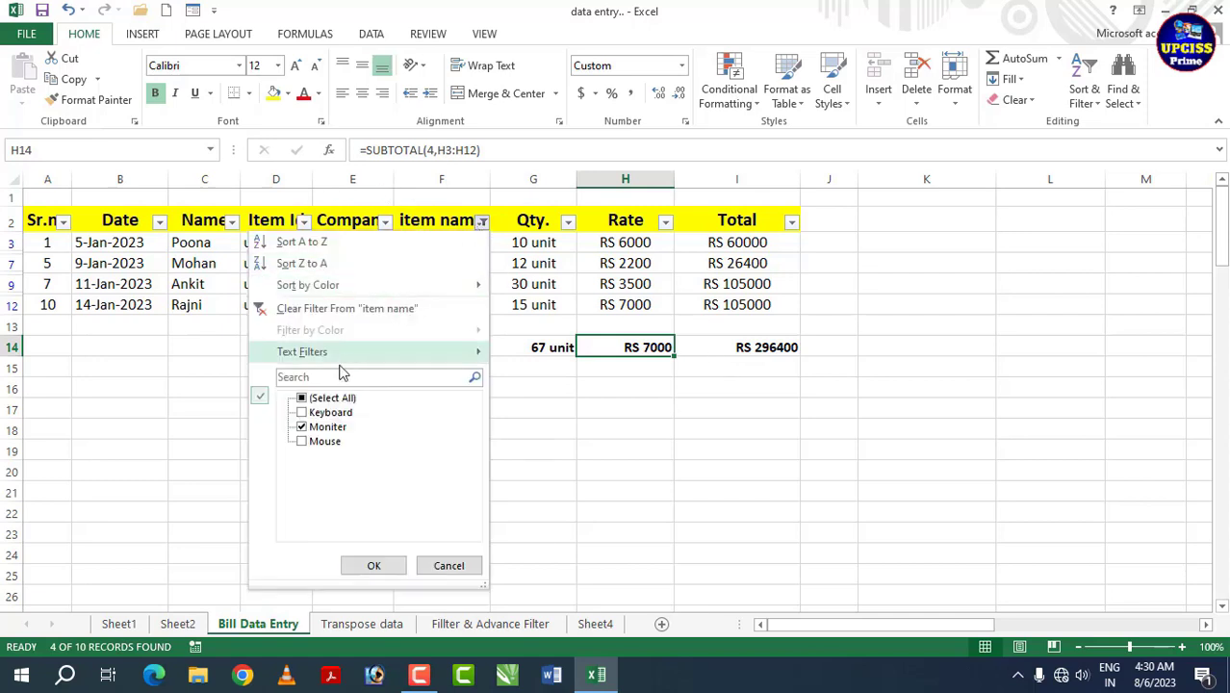
{"action": "left_click", "coordinate": [325, 441]}
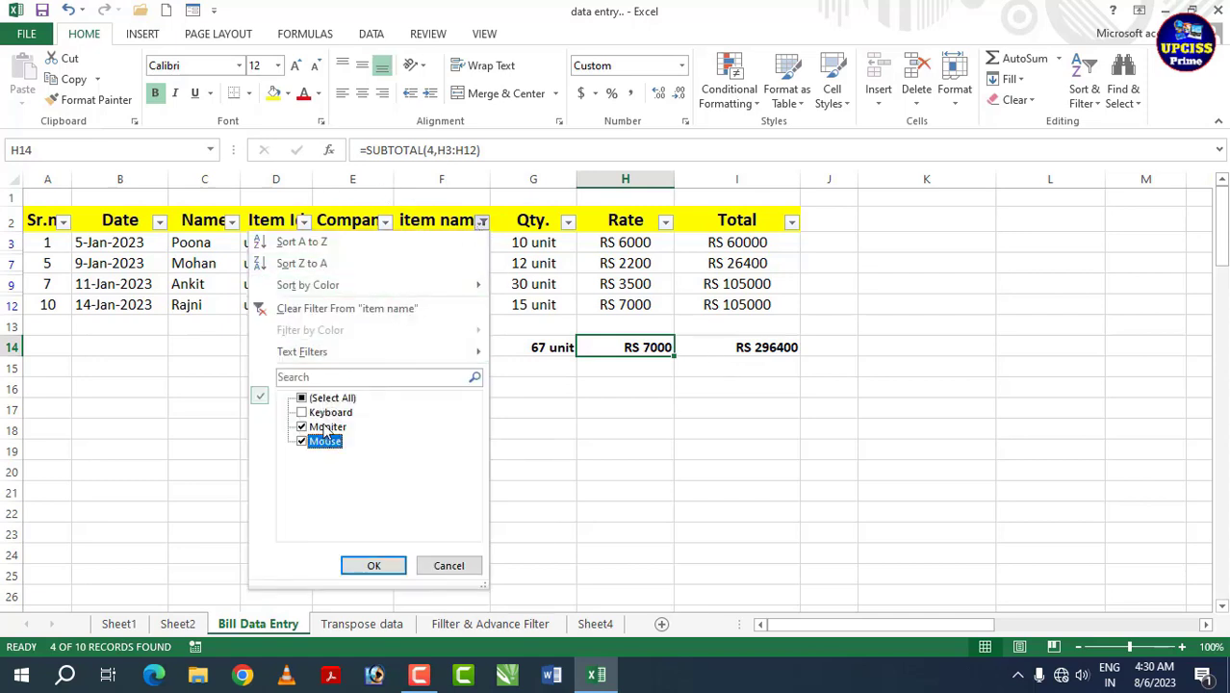
{"action": "left_click", "coordinate": [326, 428]}
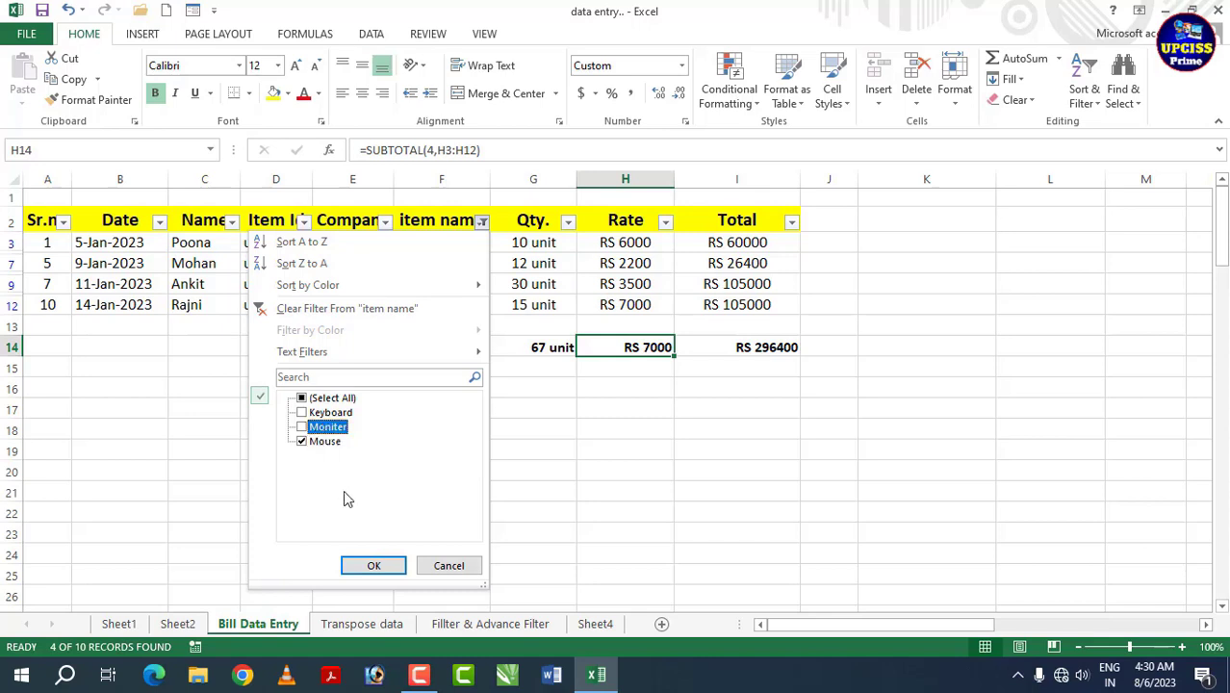
{"action": "left_click", "coordinate": [367, 565]}
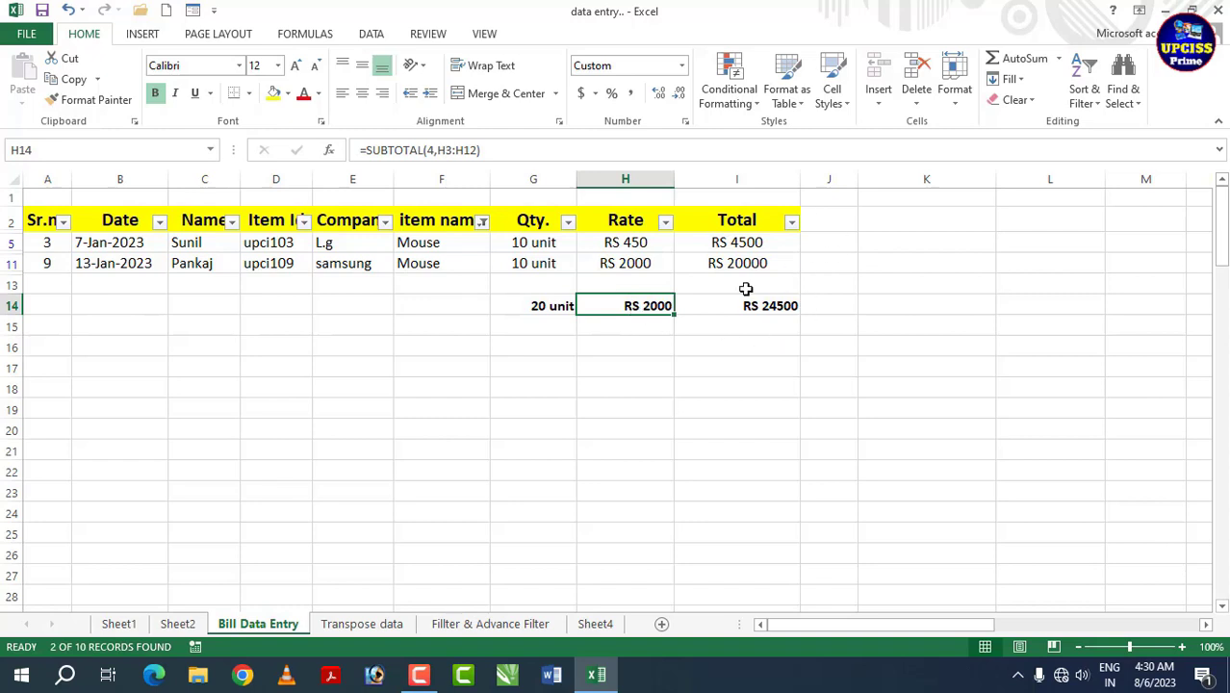
Step: Switch the item name filter from Mouse to Keyboard rows only
{"action": "left_click", "coordinate": [482, 221]}
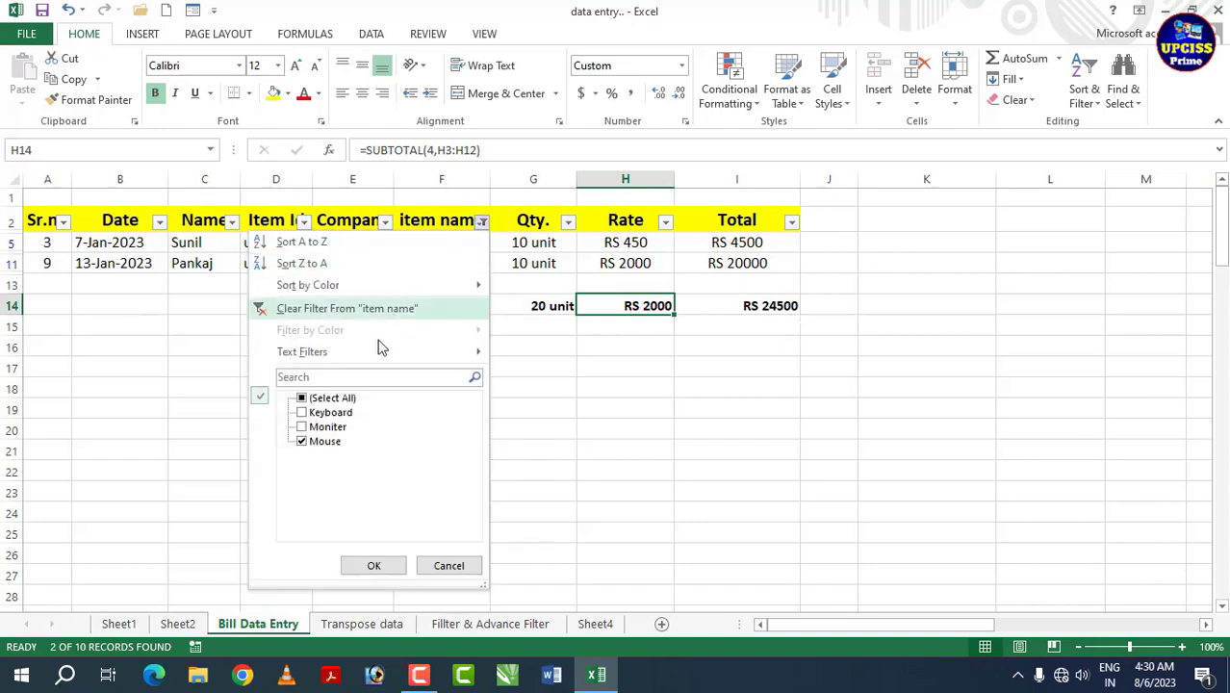
{"action": "left_click", "coordinate": [344, 416]}
{"action": "left_click", "coordinate": [330, 442]}
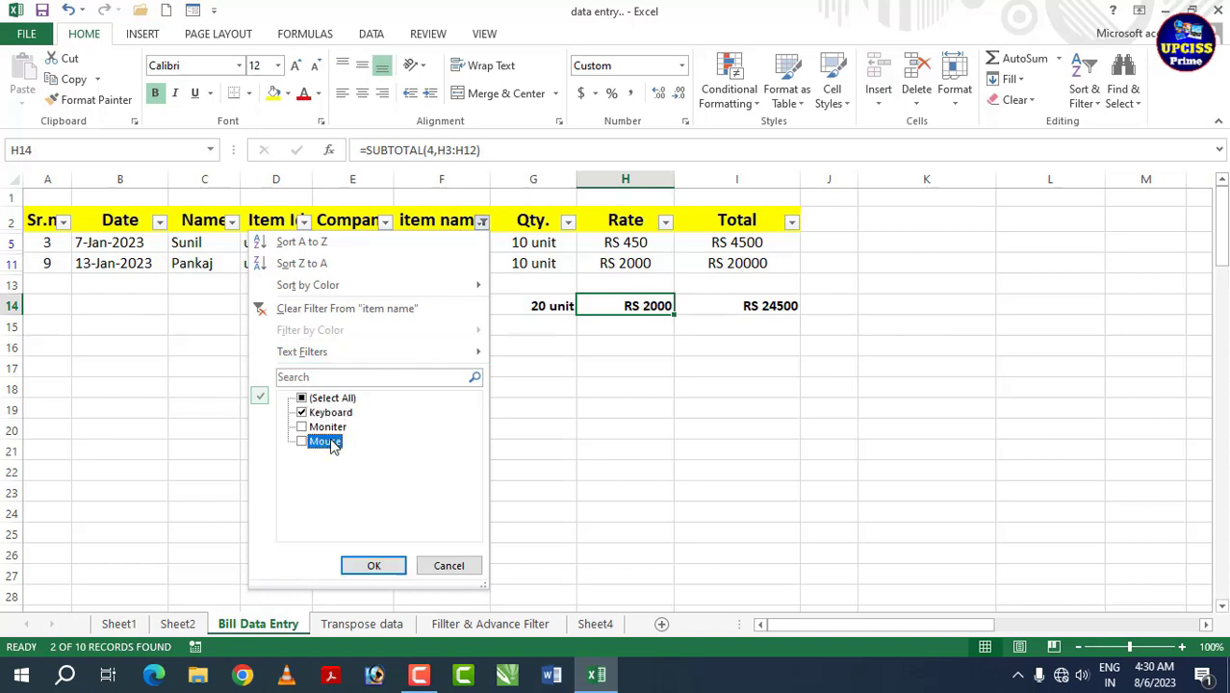
{"action": "left_click", "coordinate": [375, 565]}
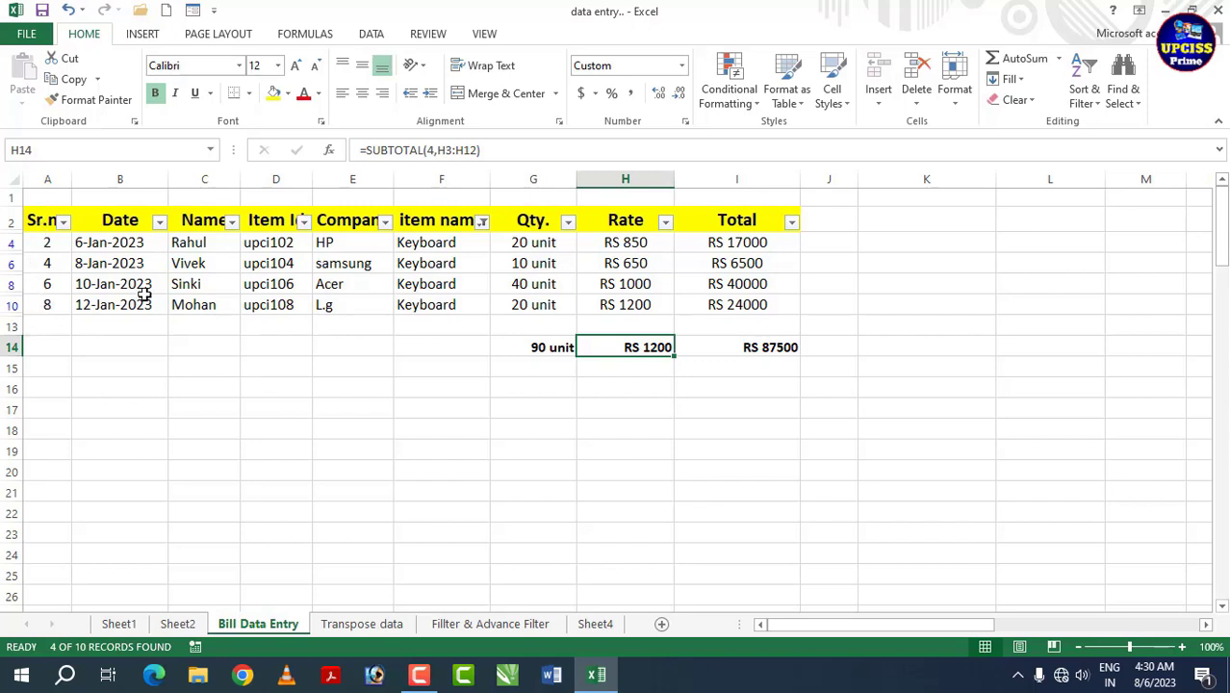
Step: Show all item names again and check the SUBTOTAL formulas in G14 and H14
{"action": "left_click", "coordinate": [481, 222]}
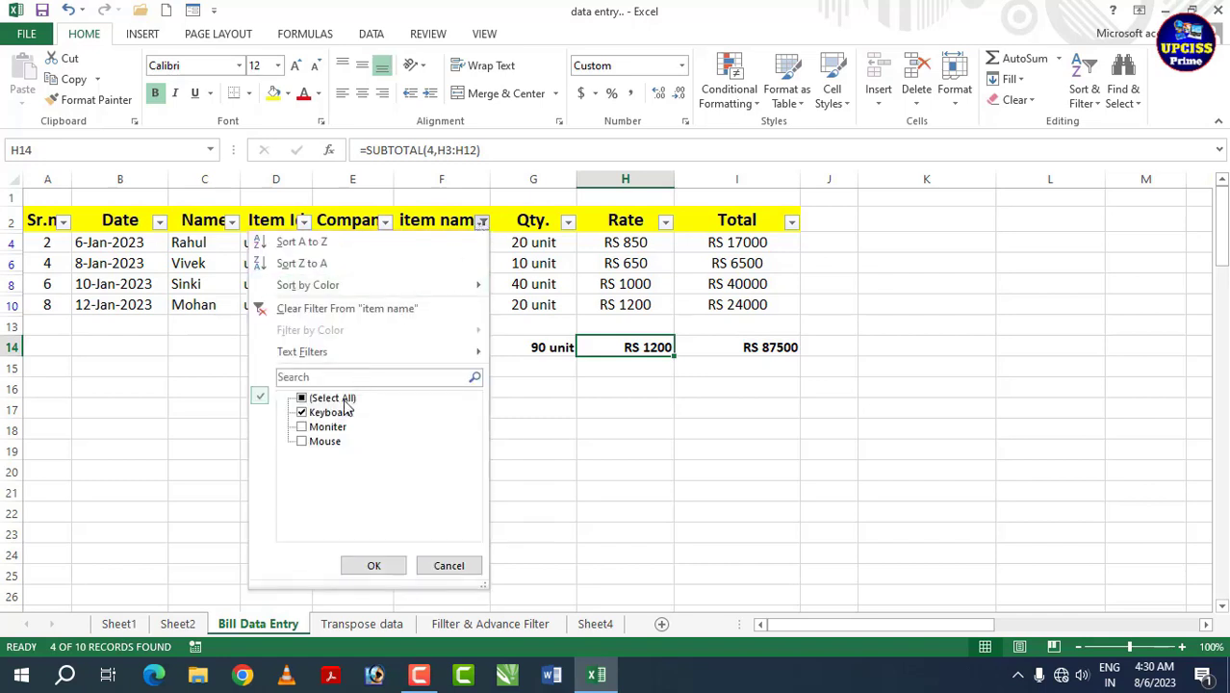
{"action": "left_click", "coordinate": [344, 399]}
{"action": "left_click", "coordinate": [373, 565]}
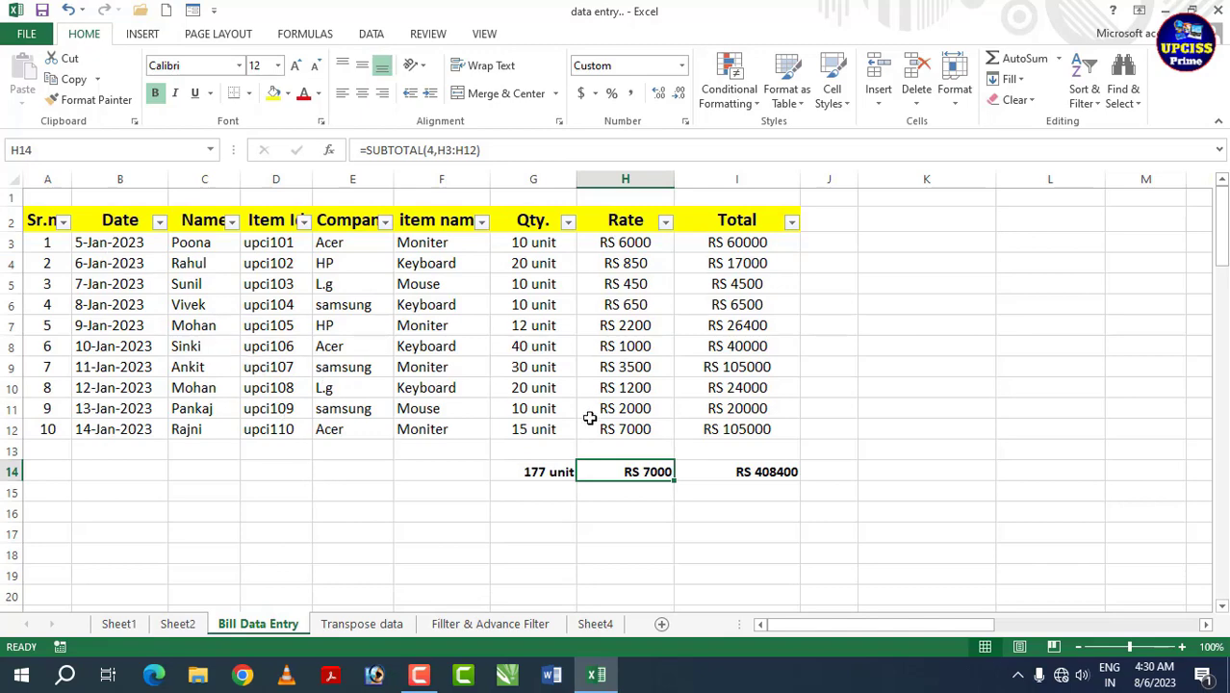
{"action": "left_click", "coordinate": [559, 473]}
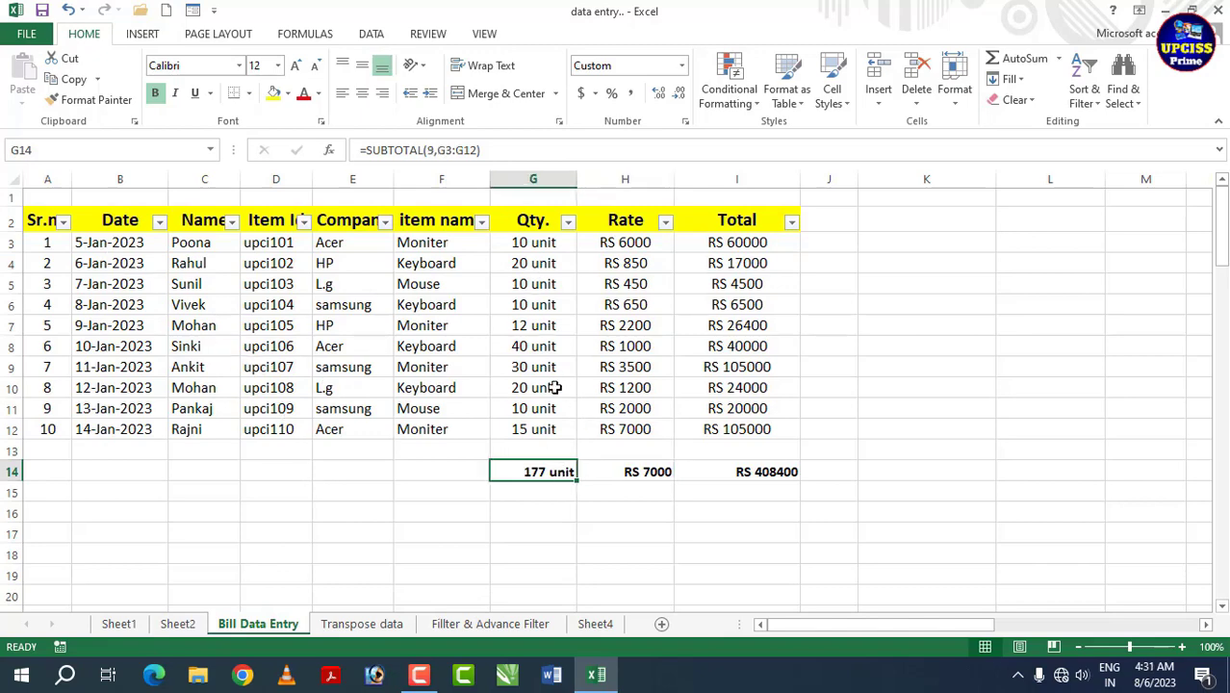
{"action": "left_click", "coordinate": [670, 475]}
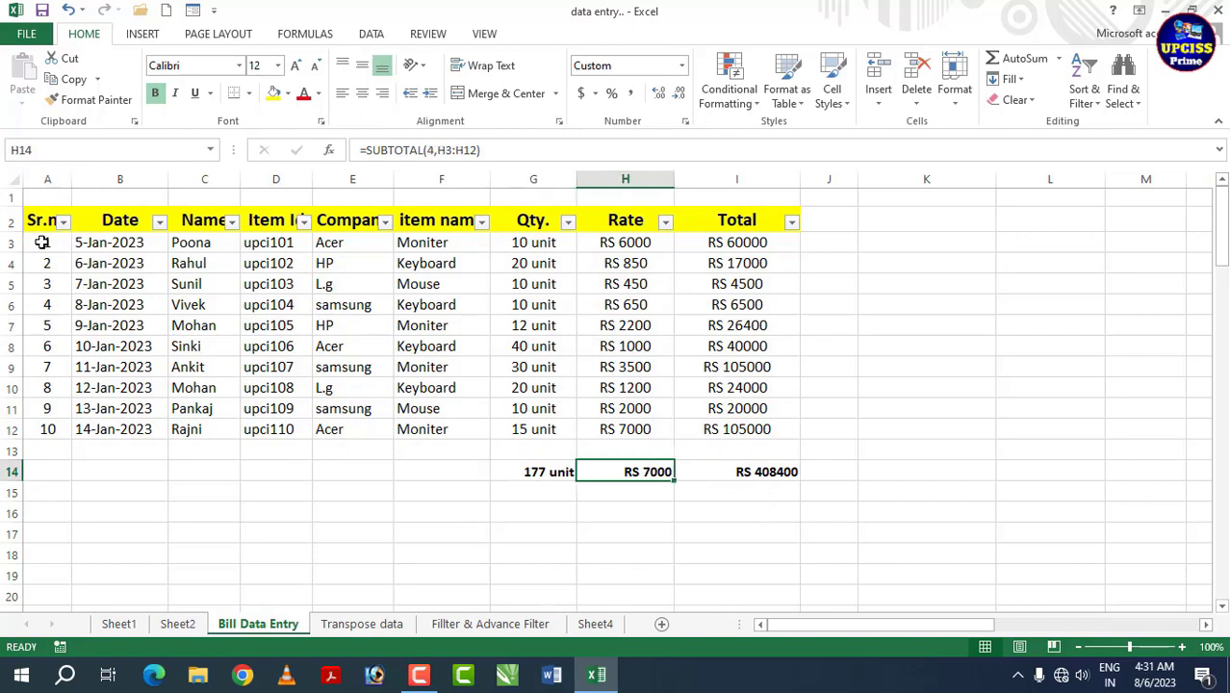
Step: Clear the serial numbers in A3:A12 and widen the Sr.no column
{"action": "left_click_drag", "start_coordinate": [40, 242], "coordinate": [44, 421]}
{"action": "key", "text": "Delete"}
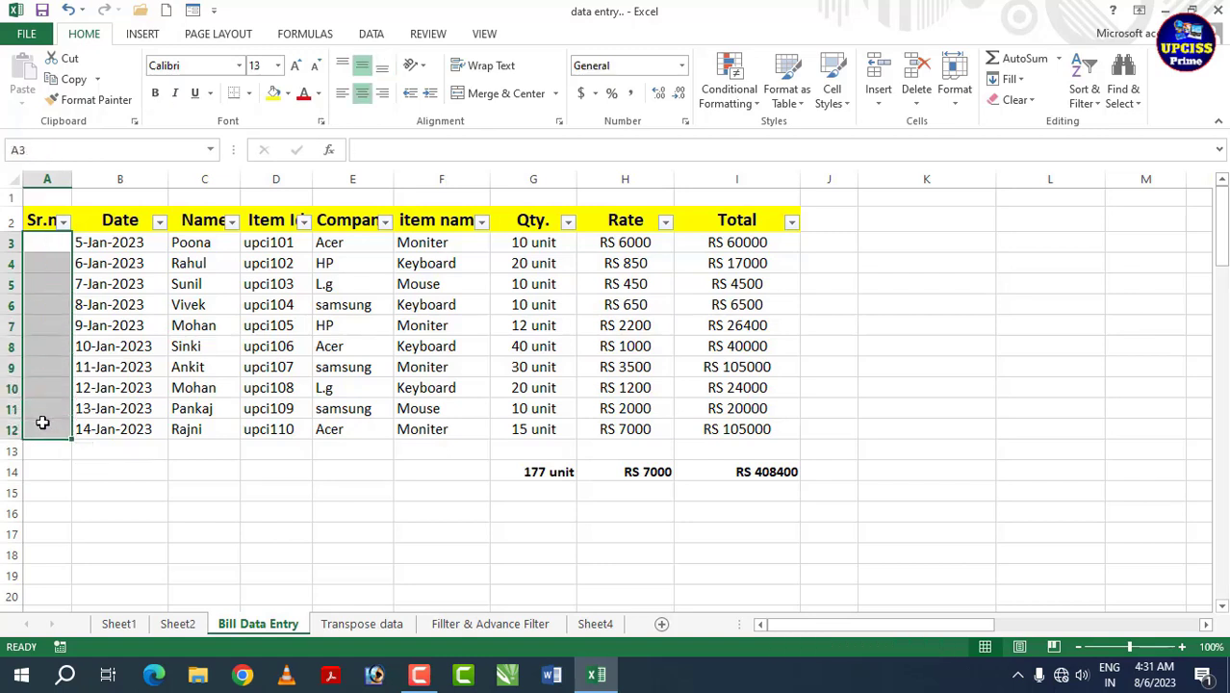
{"action": "left_click_drag", "start_coordinate": [72, 179], "coordinate": [157, 190]}
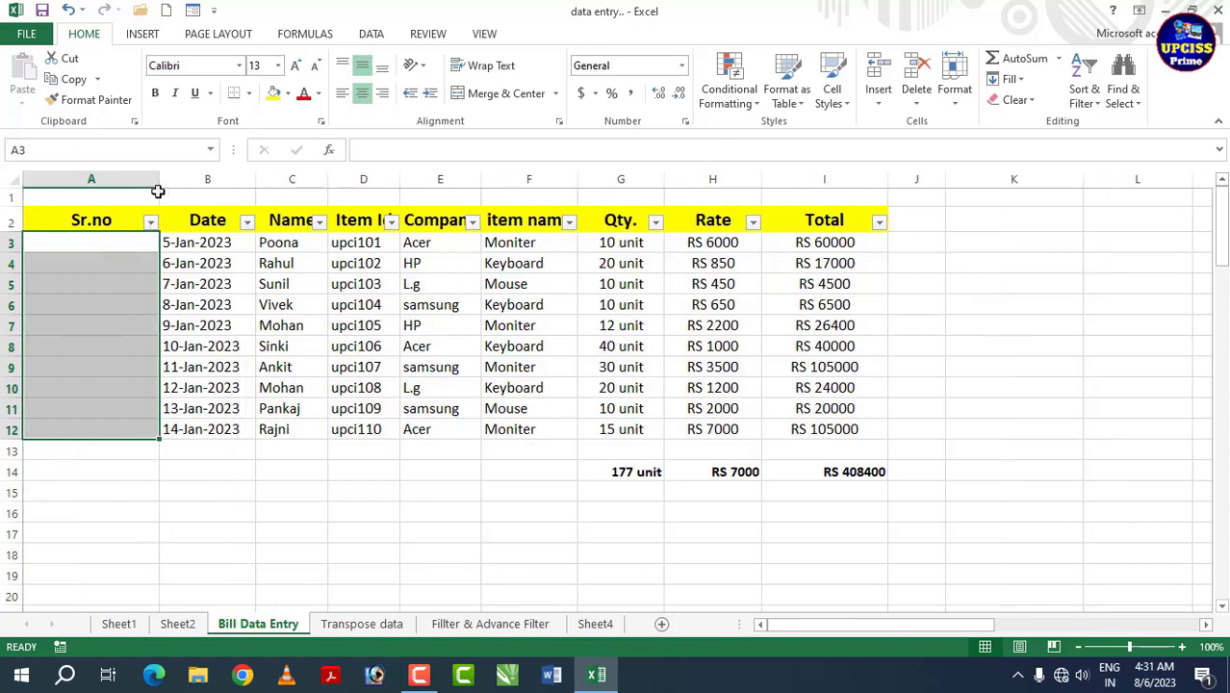
Step: Start a SUBTOTAL formula in cell A3 using function number 3 (COUNTA)
{"action": "left_click", "coordinate": [79, 250]}
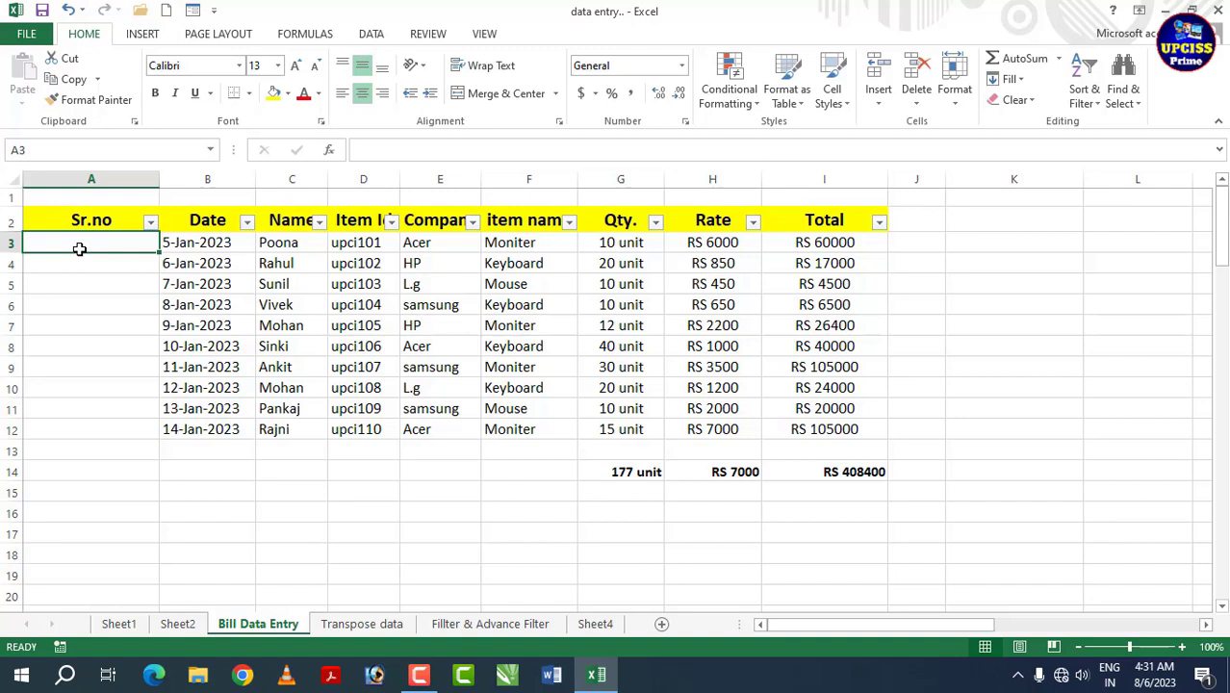
{"action": "type", "text": "=s"}
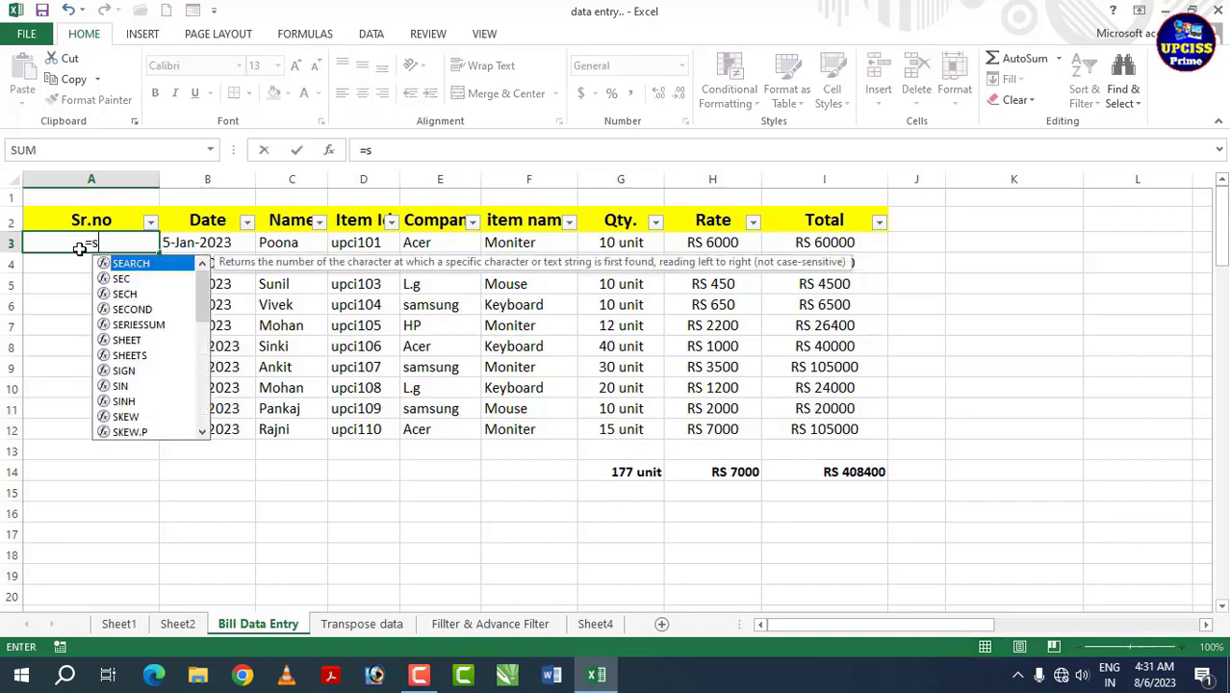
{"action": "type", "text": "ubto"}
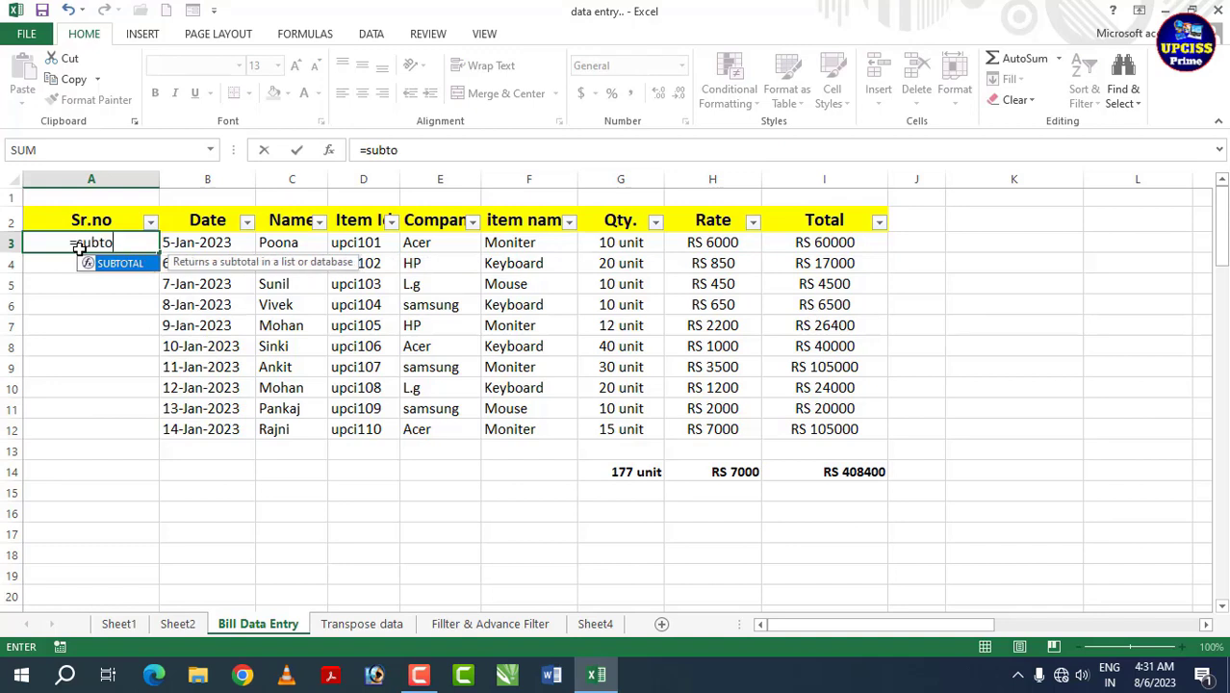
{"action": "key", "text": "Tab"}
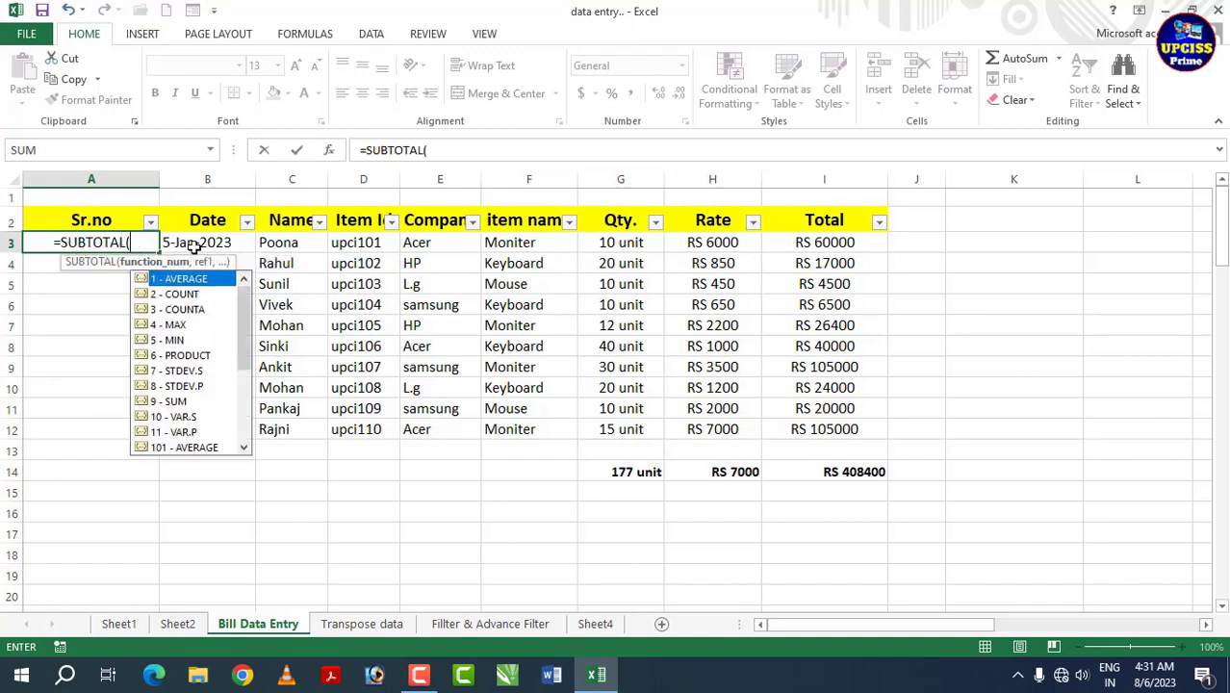
{"action": "left_click", "coordinate": [188, 312]}
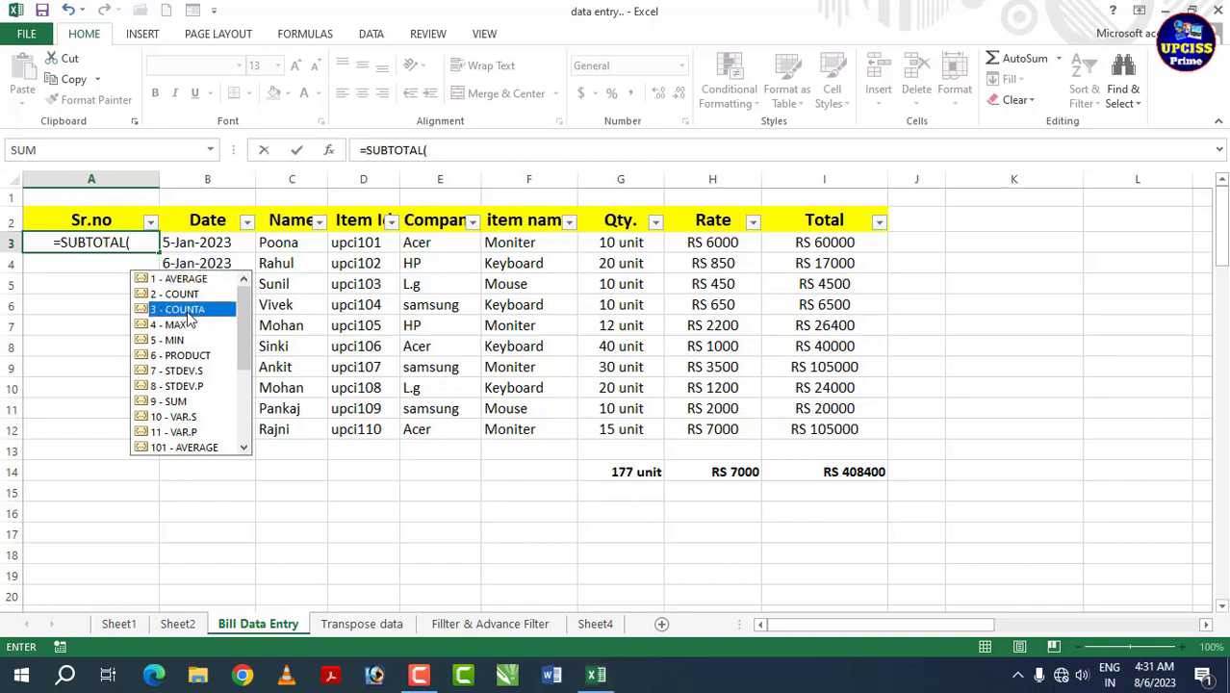
{"action": "double_click", "coordinate": [188, 312]}
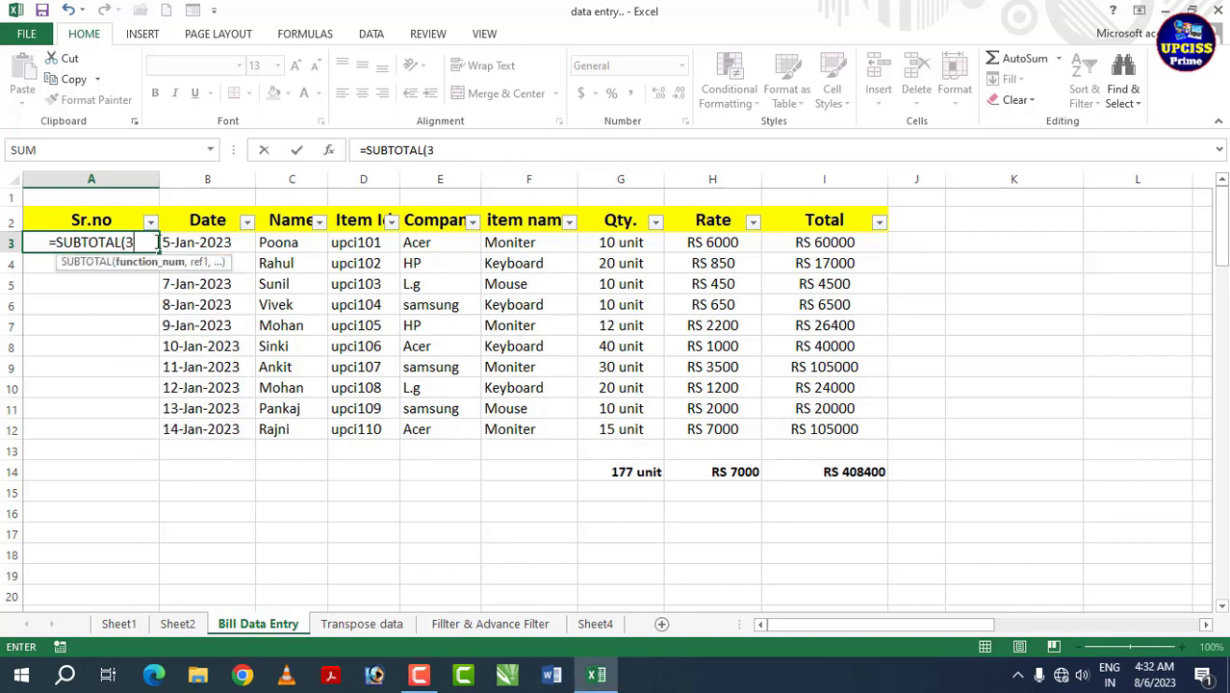
{"action": "type", "text": ","}
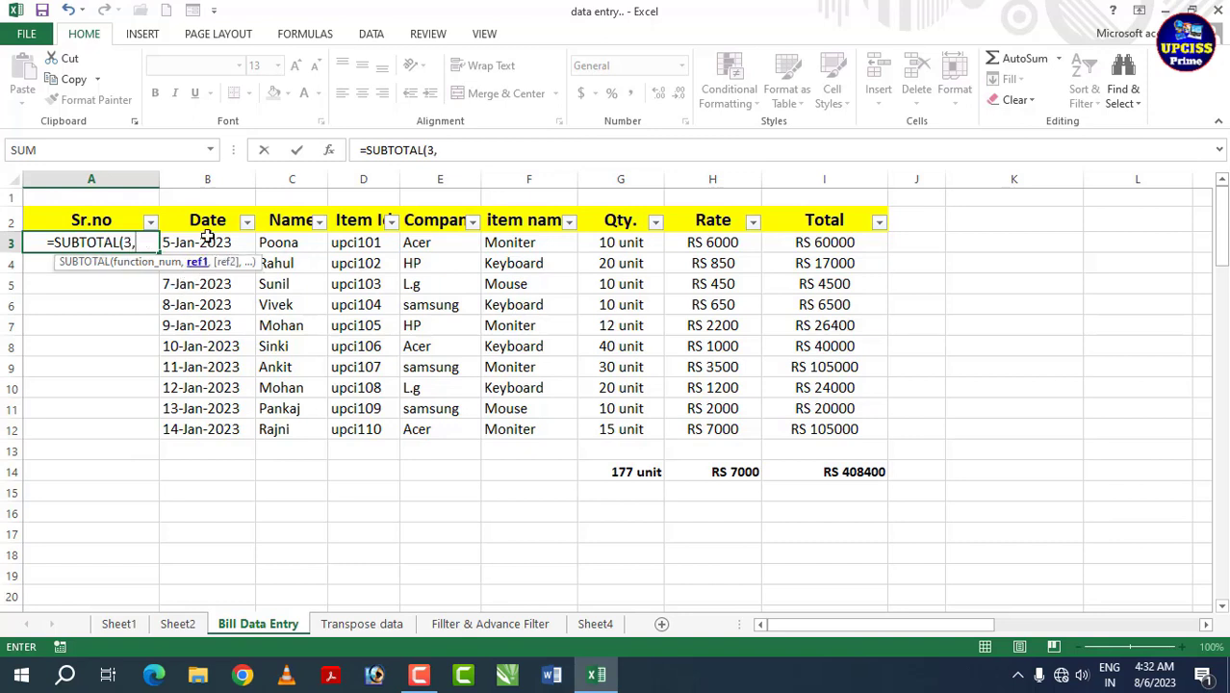
Step: Complete the A3 formula with an expanding date range so it reads =SUBTOTAL(3,$B$3:B3)
{"action": "left_click", "coordinate": [213, 243]}
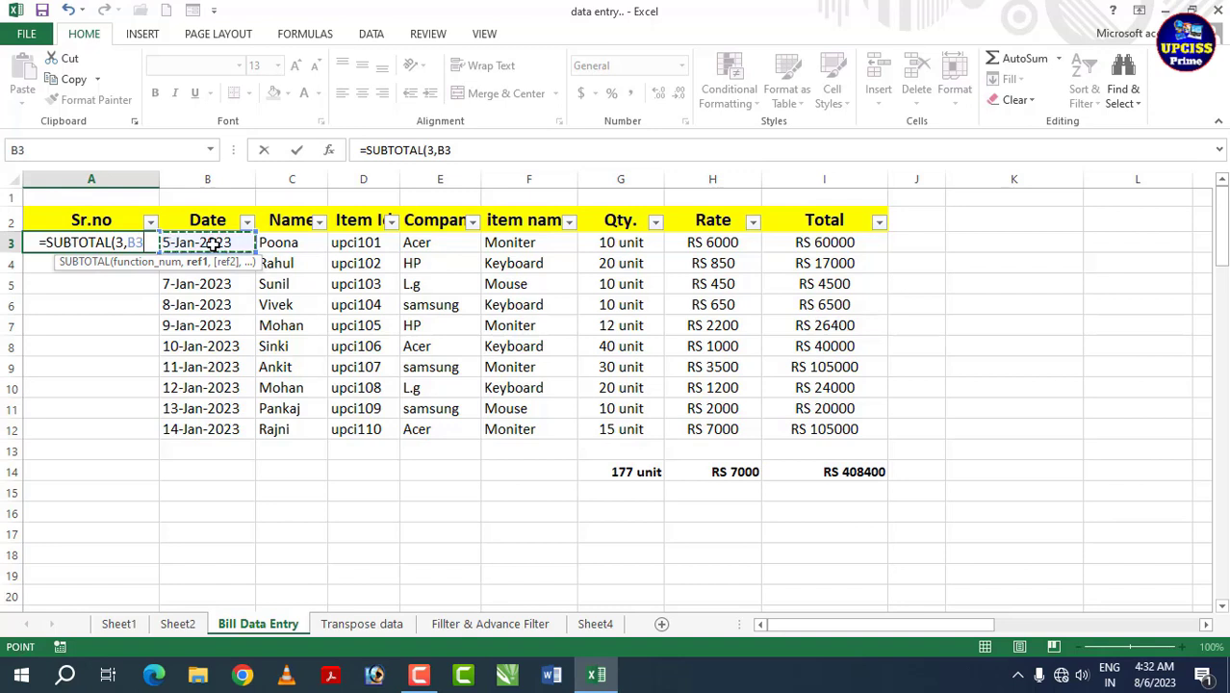
{"action": "key", "text": "F8"}
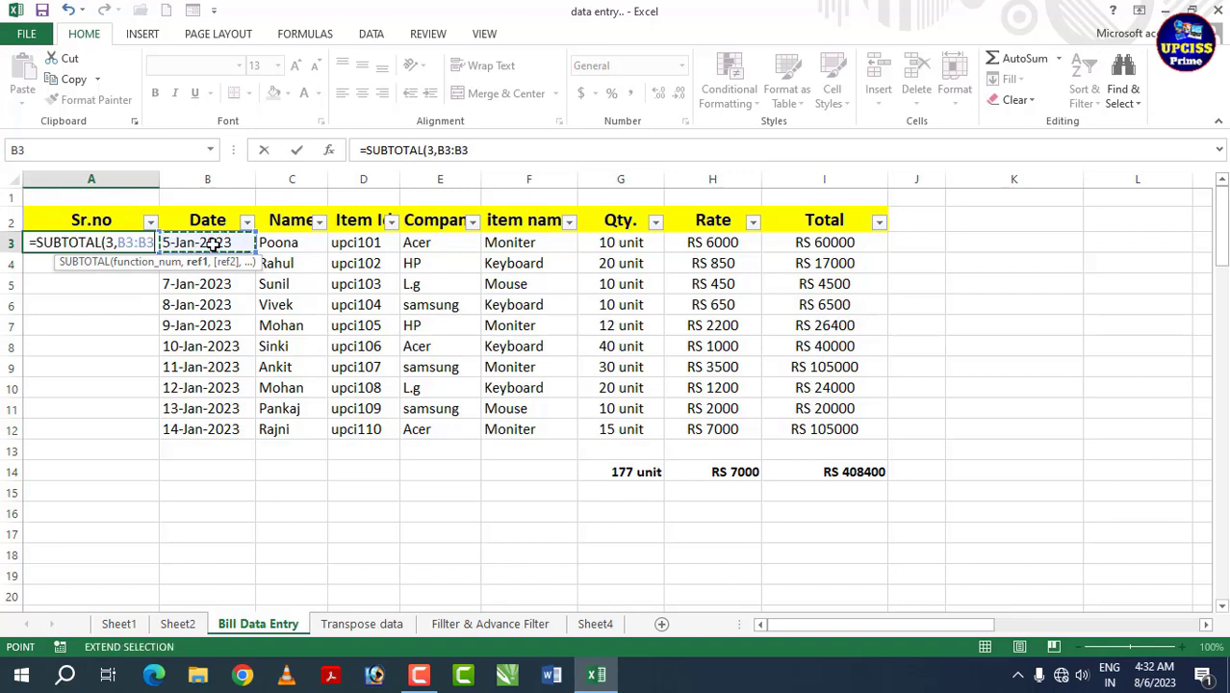
{"action": "left_click", "coordinate": [130, 243]}
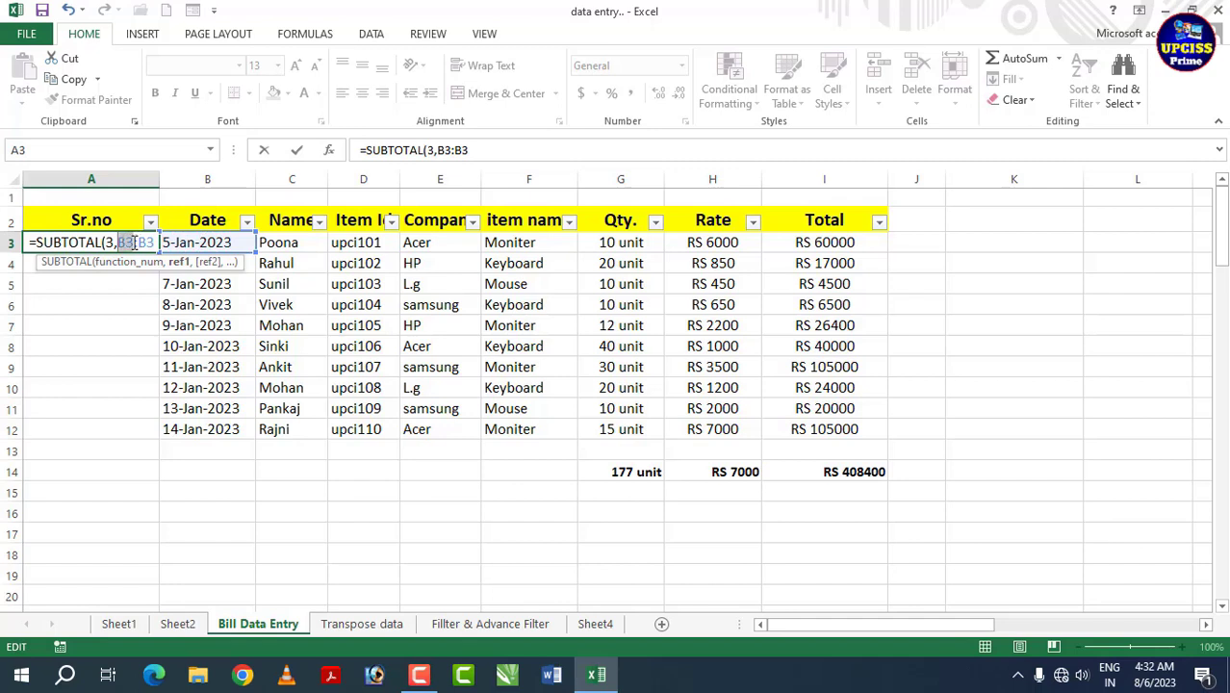
{"action": "key", "text": "F4"}
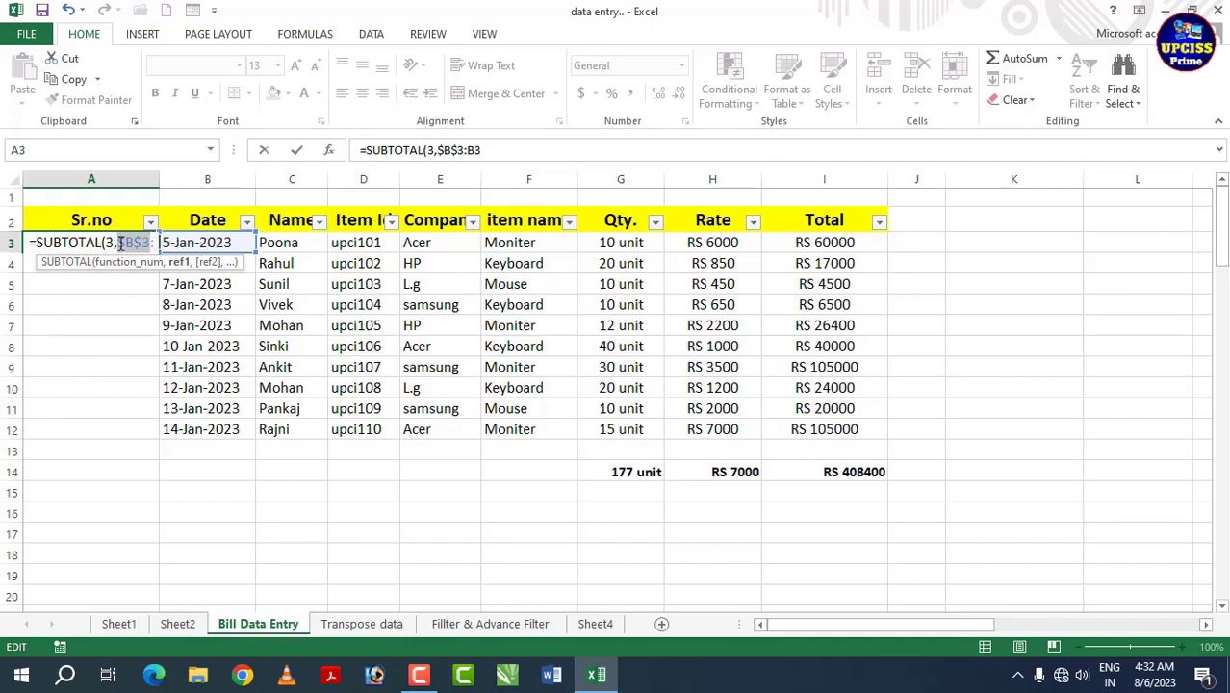
{"action": "left_click", "coordinate": [504, 152]}
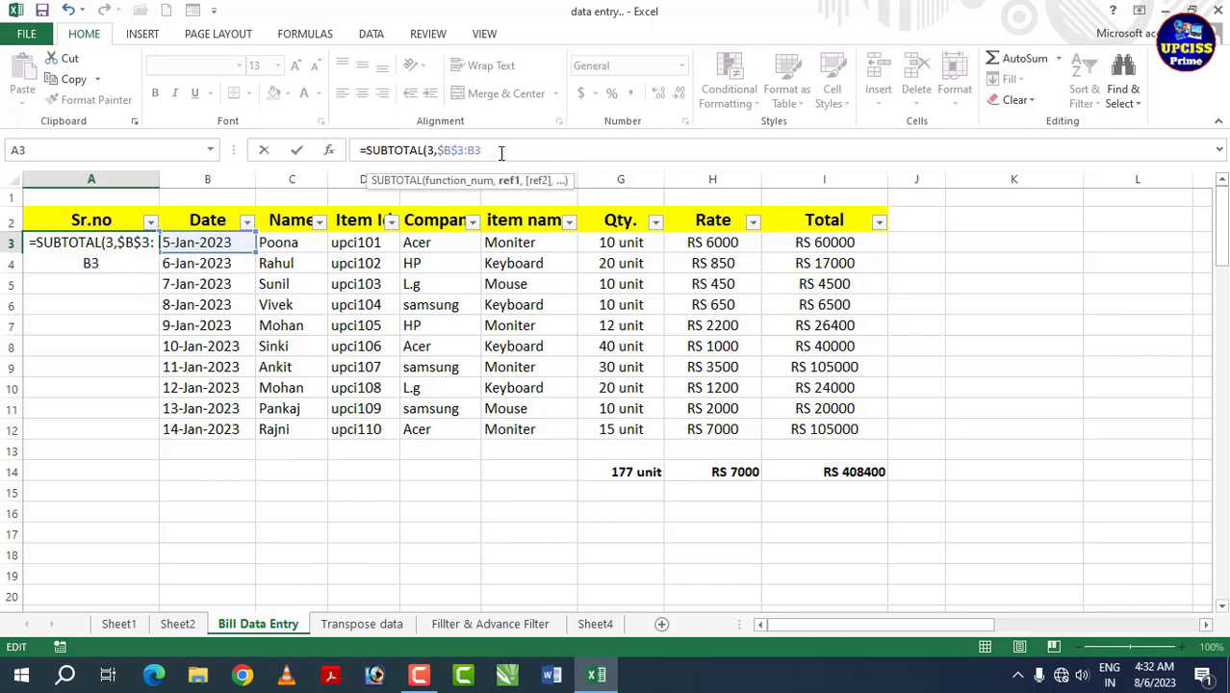
{"action": "type", "text": ")"}
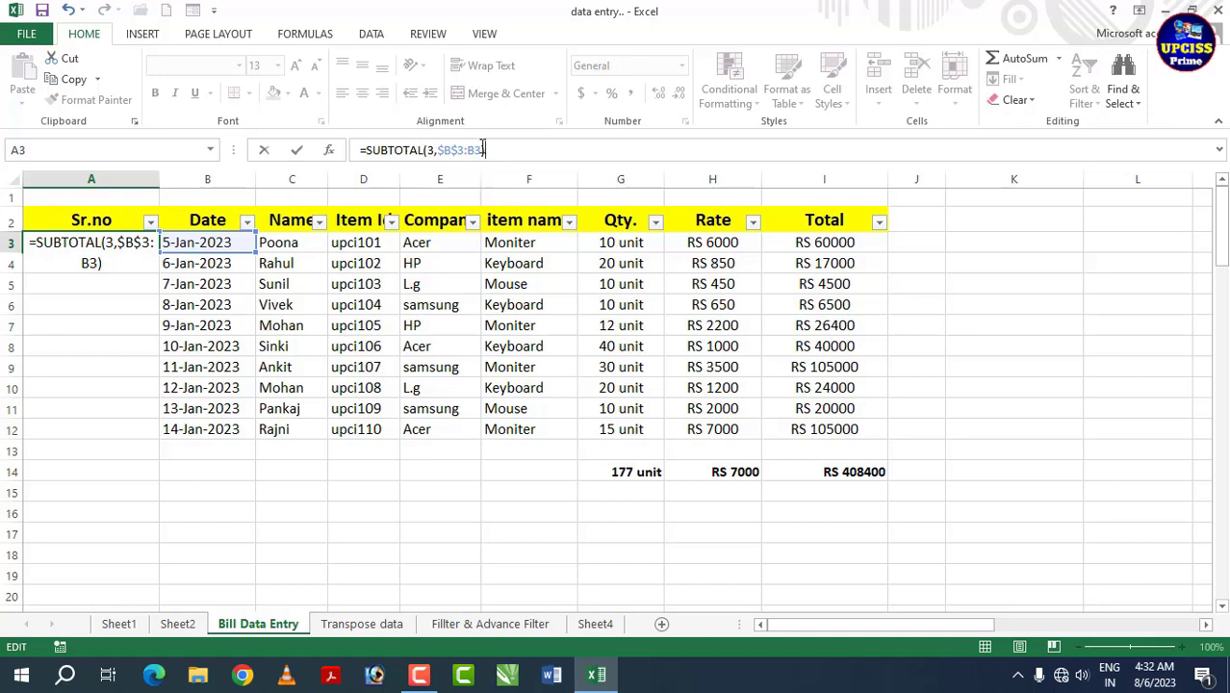
{"action": "key", "text": "Return"}
Step: Fill the serial number formula from A3 down through A12
{"action": "left_click", "coordinate": [128, 242]}
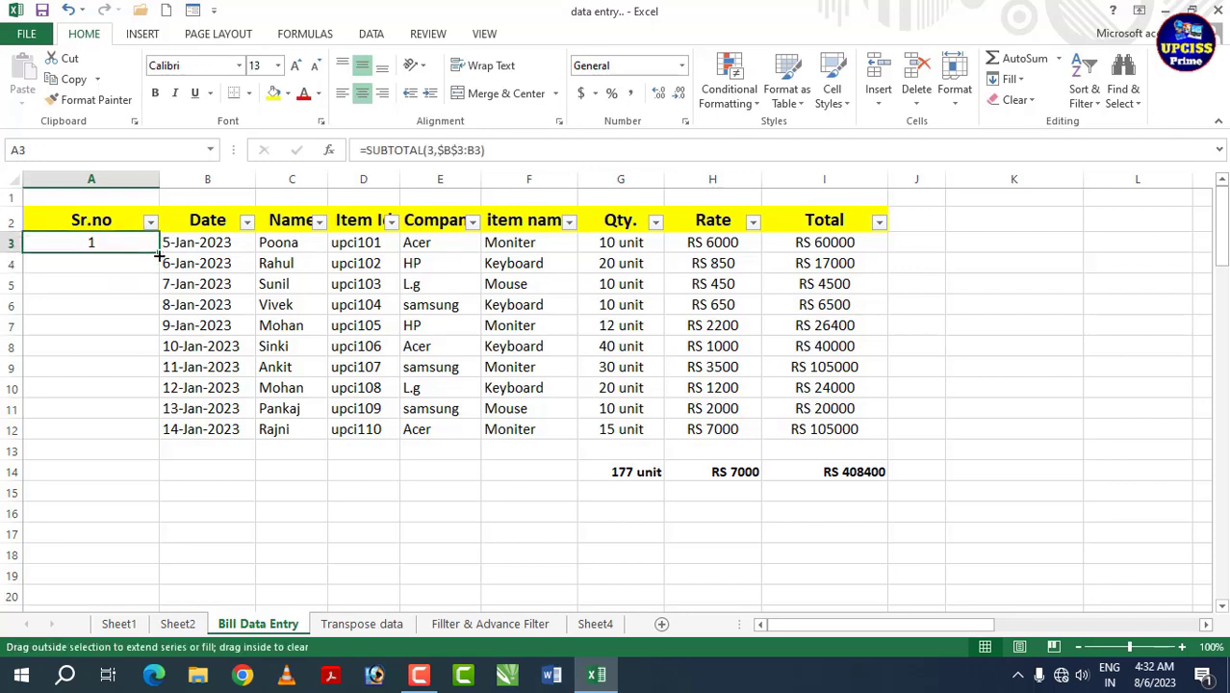
{"action": "double_click", "coordinate": [159, 253]}
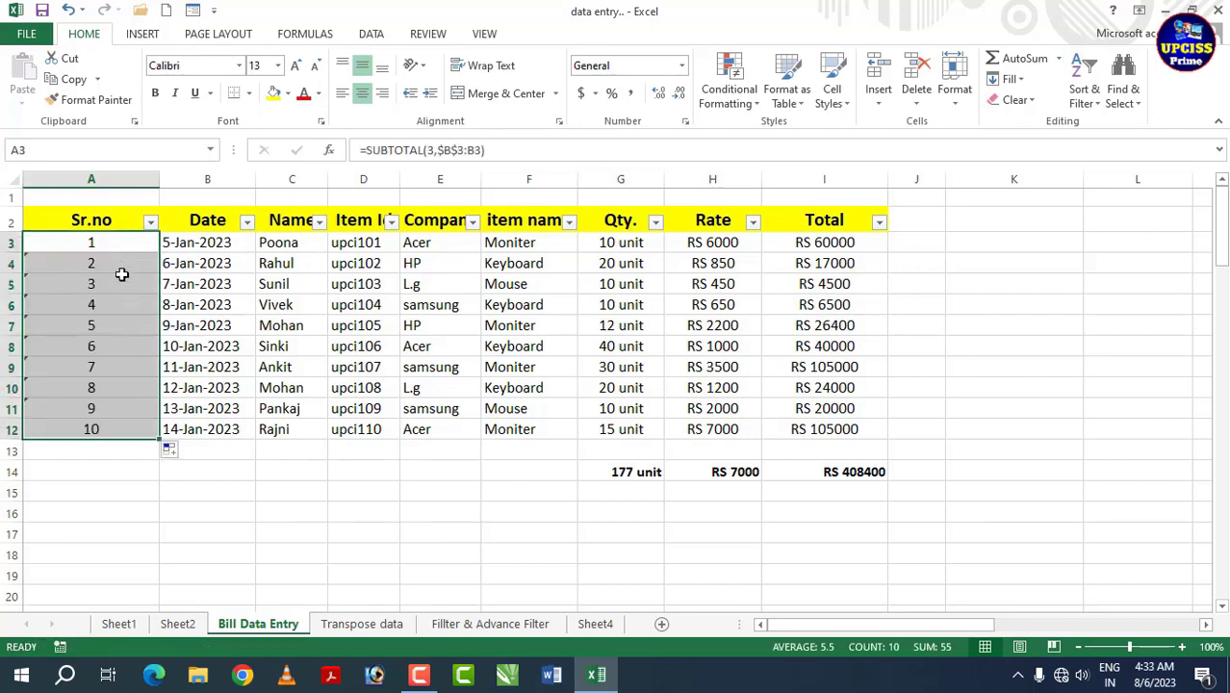
{"action": "left_click", "coordinate": [438, 263]}
Step: Filter the item name column to show only the Keyboard rows
{"action": "left_click", "coordinate": [472, 223]}
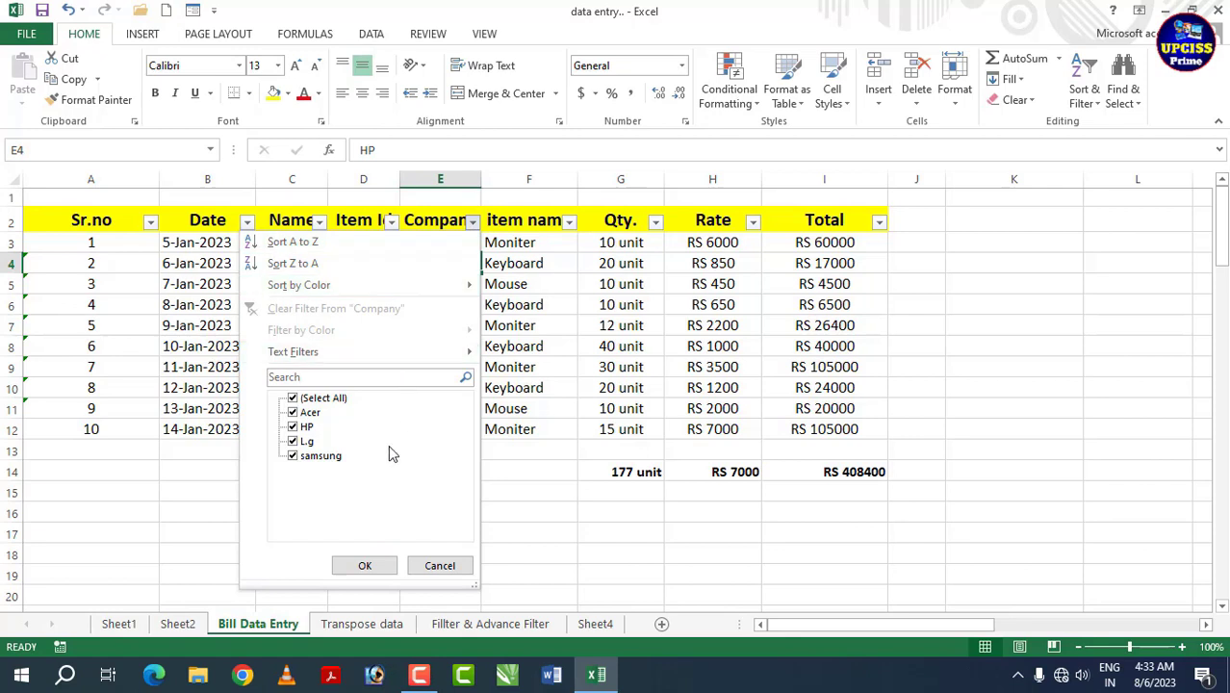
{"action": "left_click", "coordinate": [569, 222]}
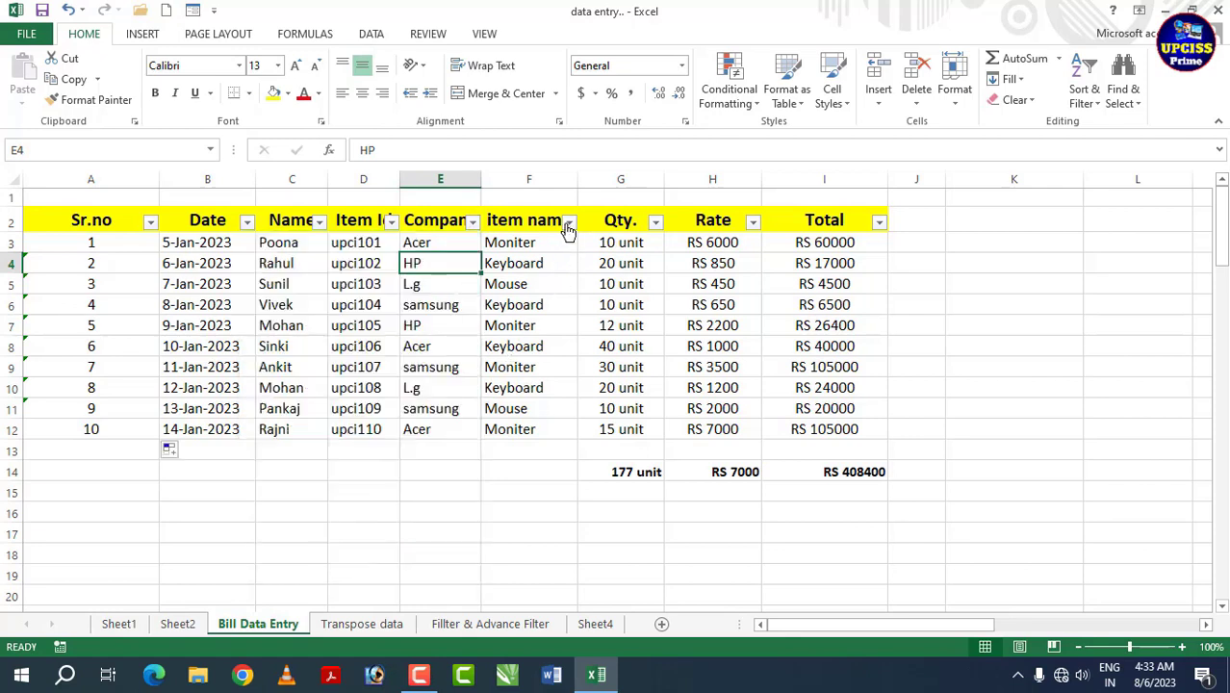
{"action": "left_click", "coordinate": [569, 222]}
{"action": "left_click", "coordinate": [426, 400]}
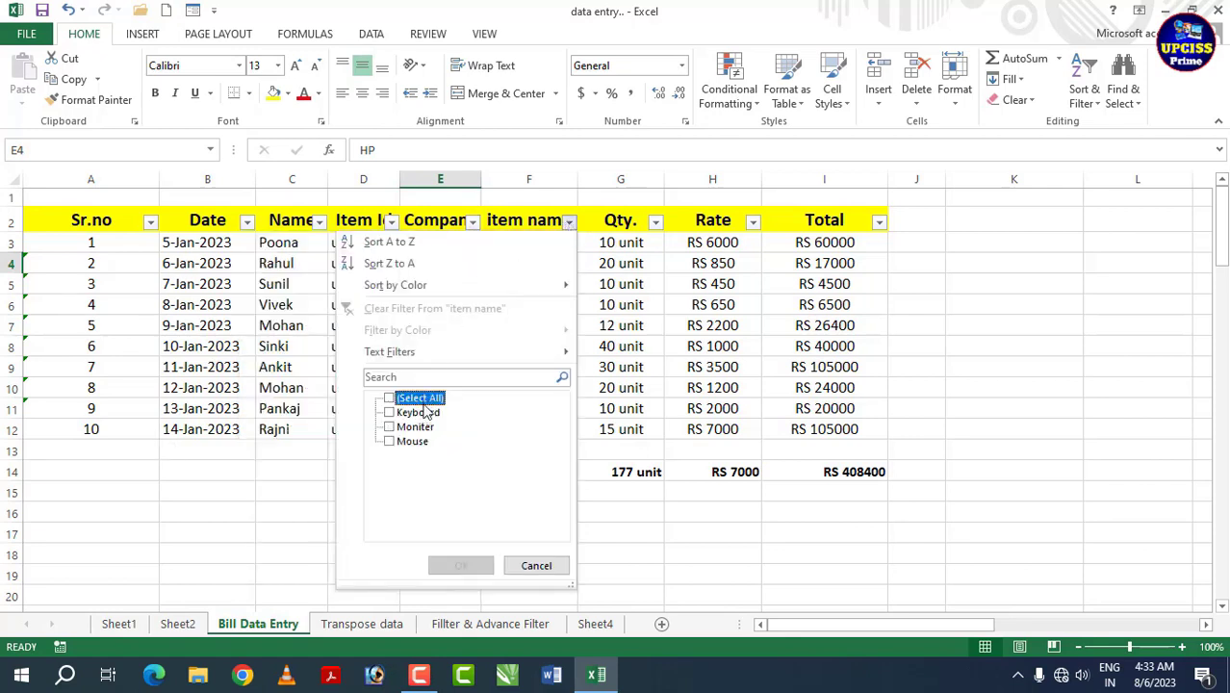
{"action": "left_click", "coordinate": [423, 413]}
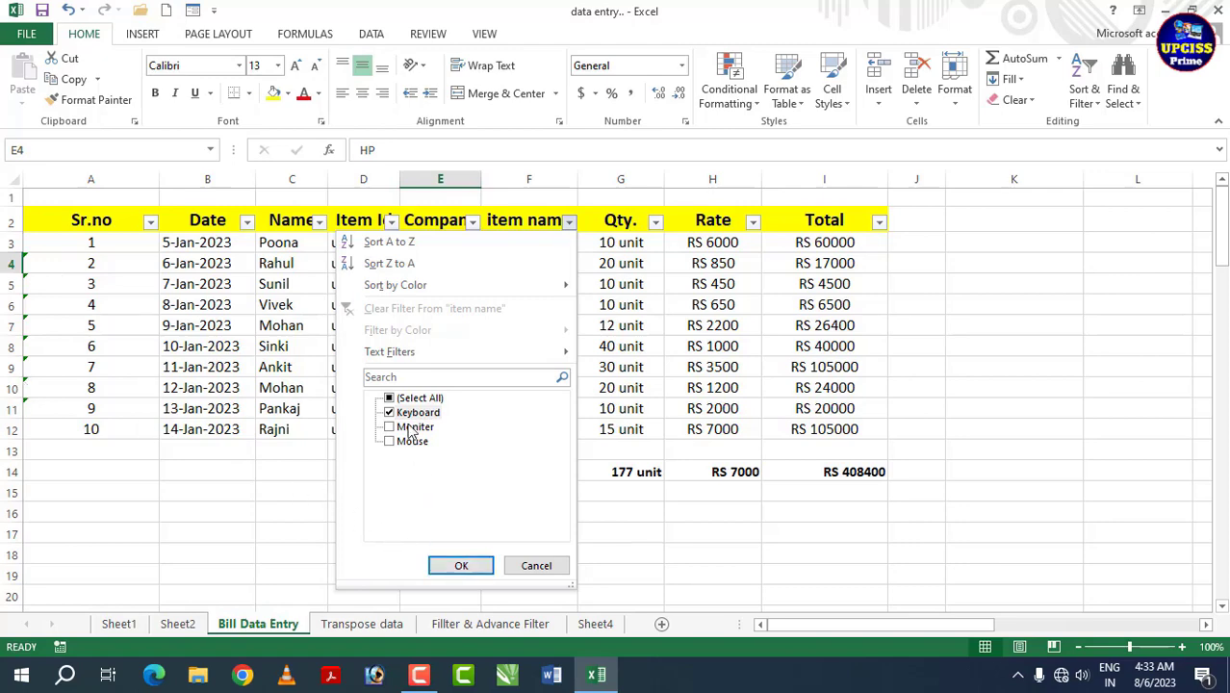
{"action": "left_click", "coordinate": [464, 565]}
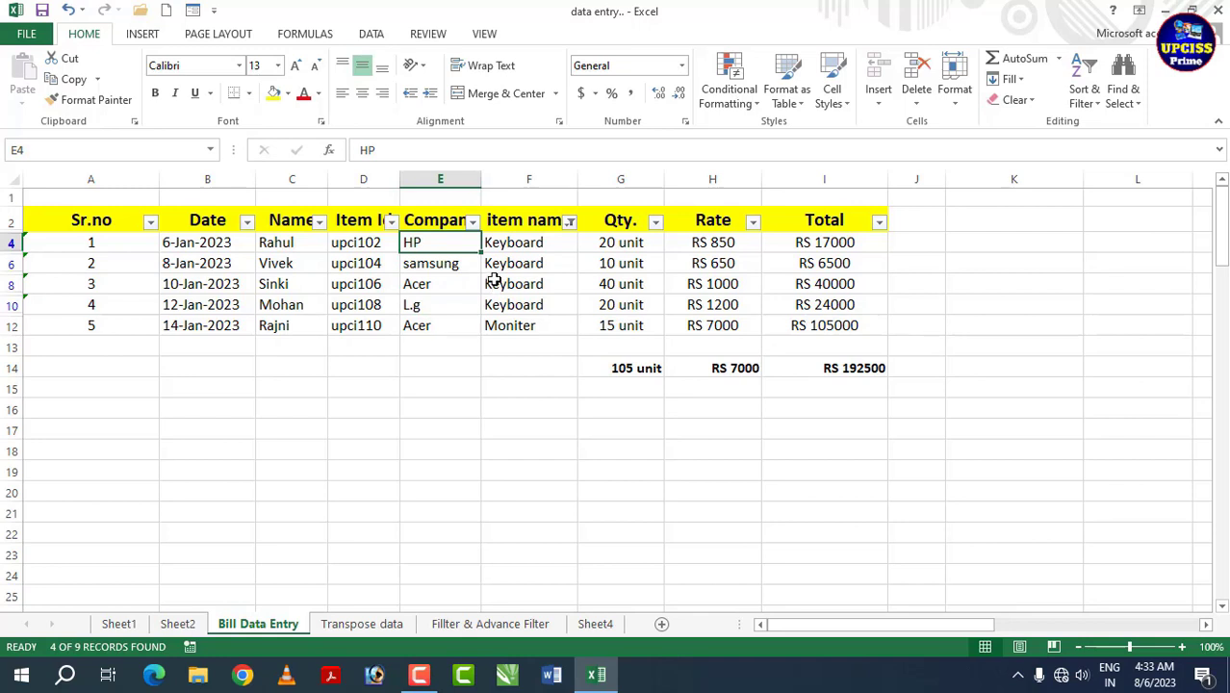
Step: Reselect all items in the item name filter so every row is shown again
{"action": "left_click", "coordinate": [571, 223]}
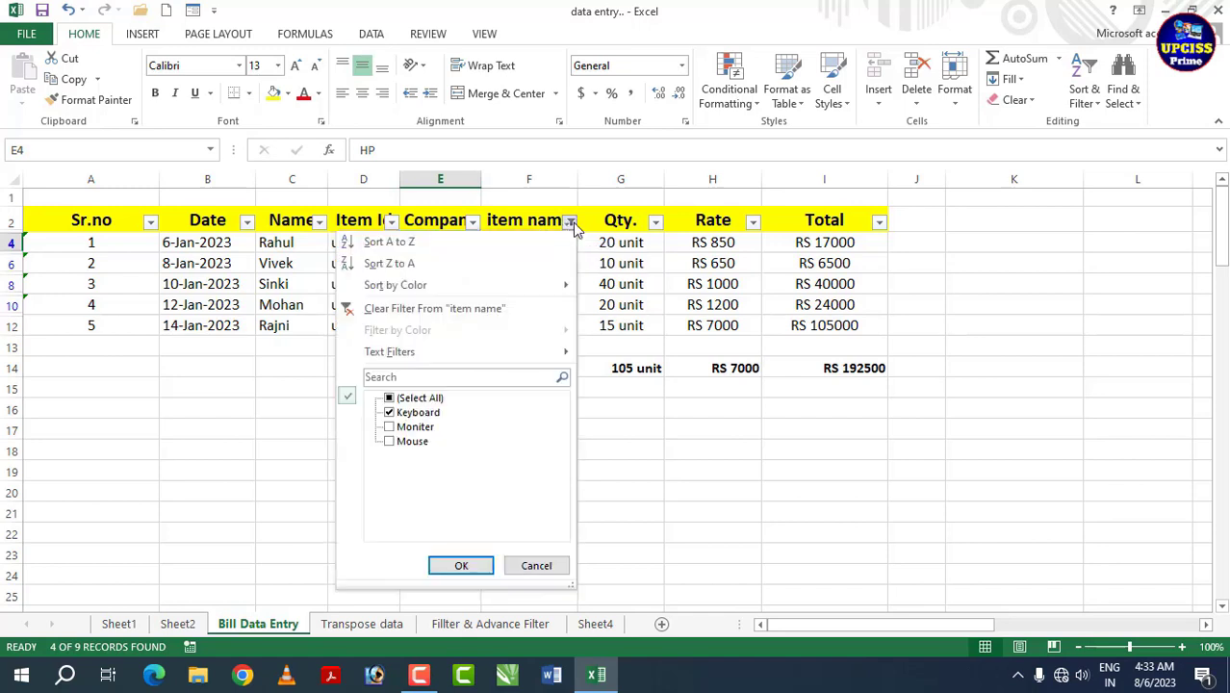
{"action": "left_click", "coordinate": [399, 399]}
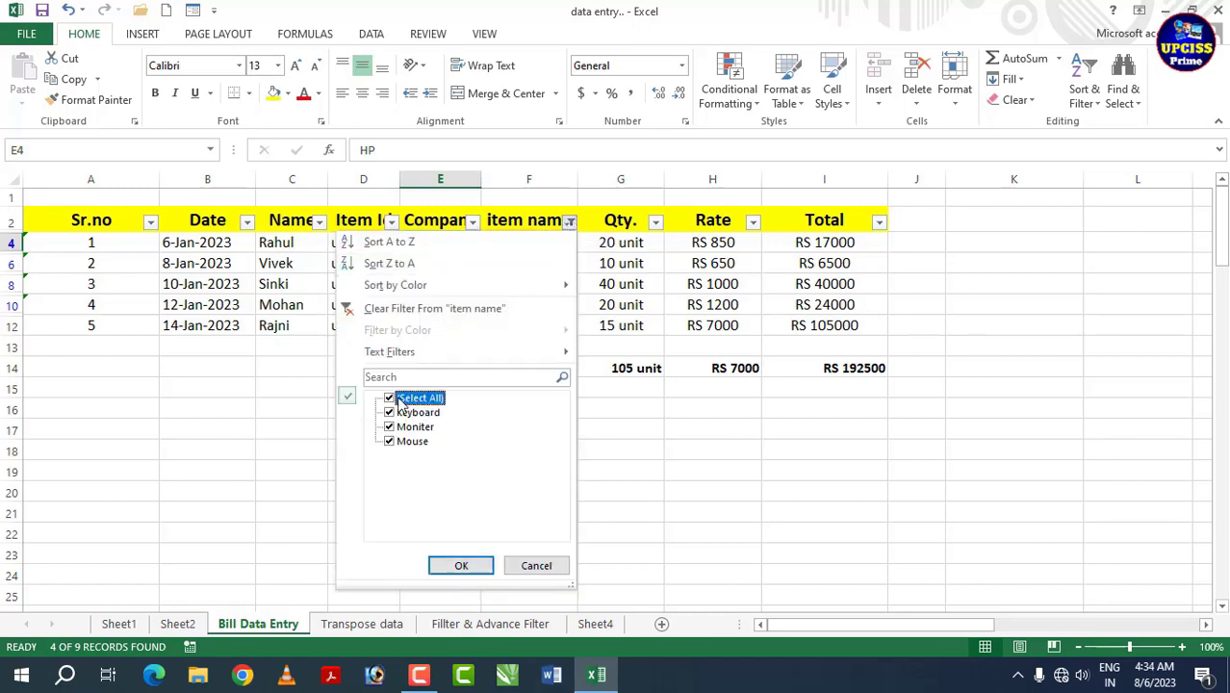
{"action": "left_click", "coordinate": [459, 566]}
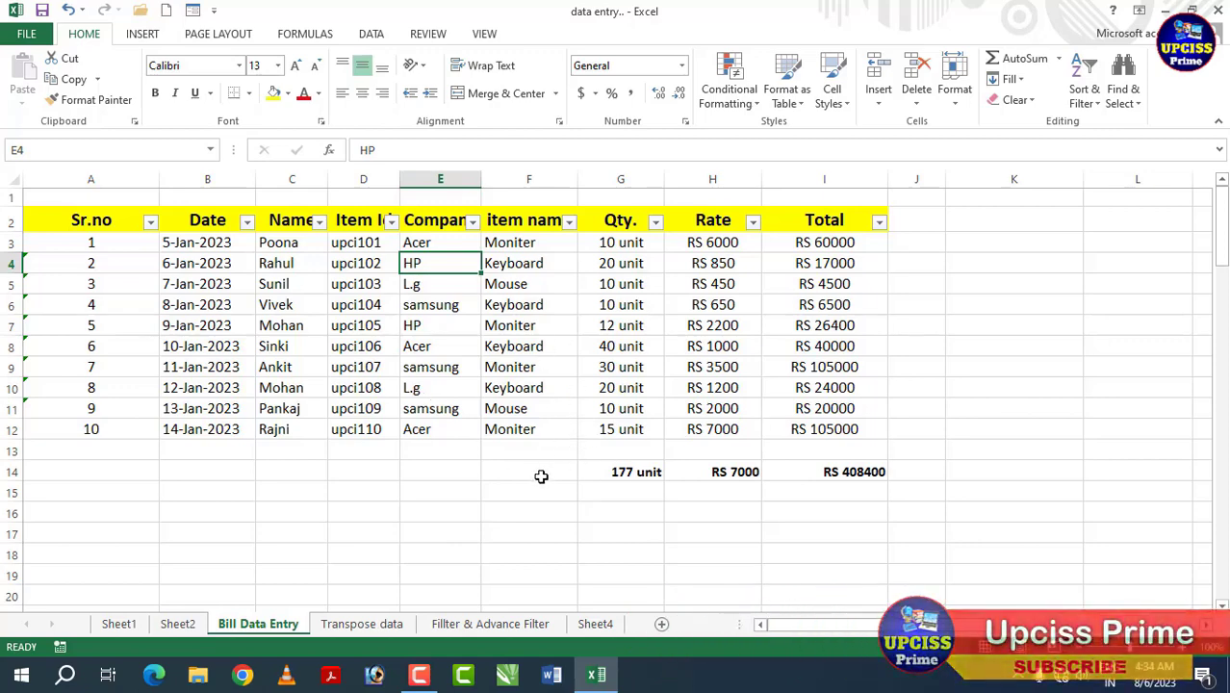
Step: Turn off filtering for the header row A2:I2
{"action": "left_click_drag", "start_coordinate": [70, 228], "coordinate": [818, 220]}
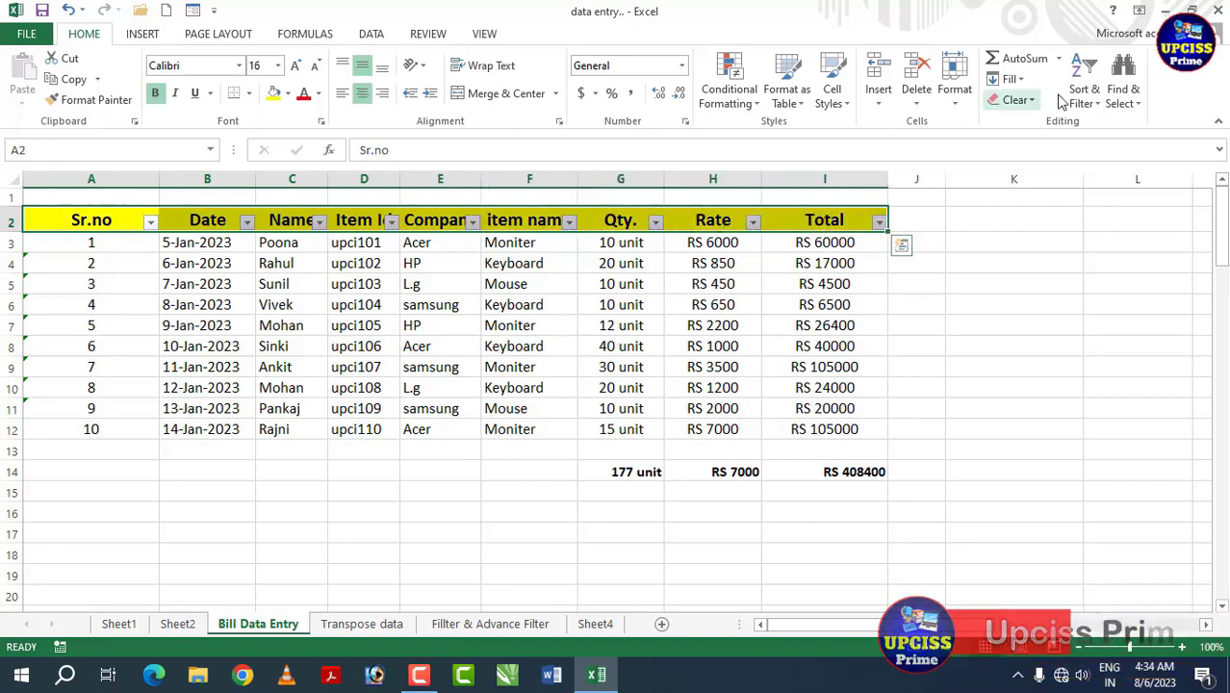
{"action": "left_click", "coordinate": [1088, 96]}
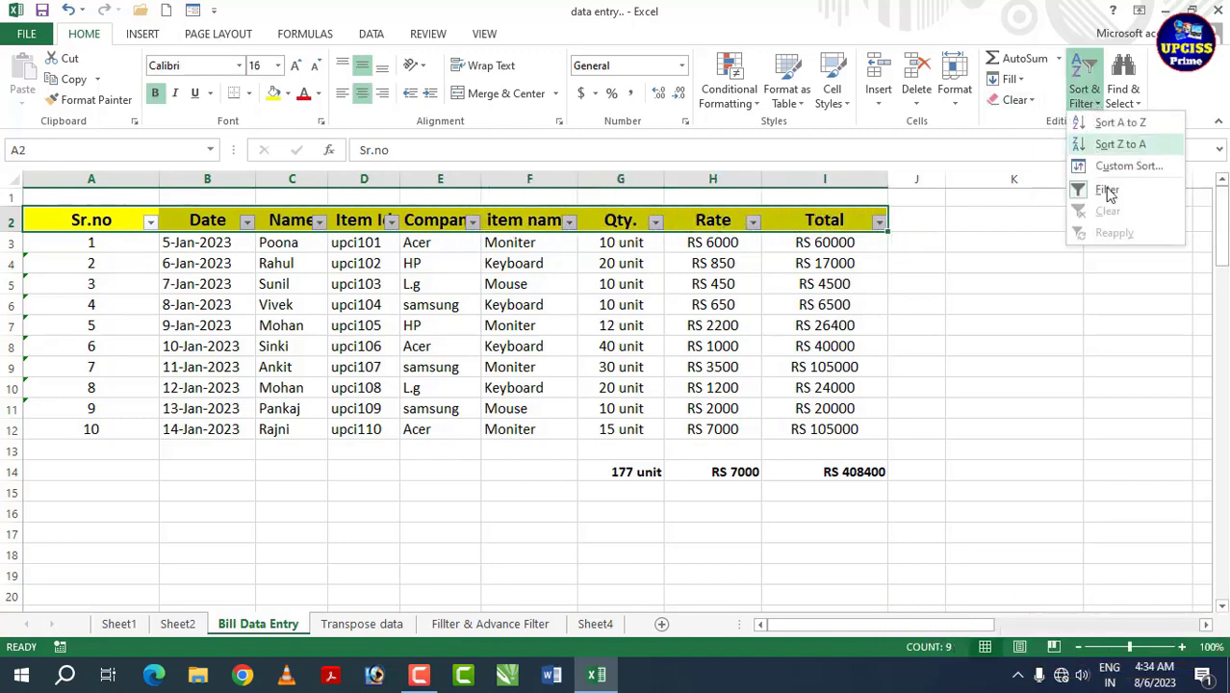
{"action": "left_click", "coordinate": [1107, 189]}
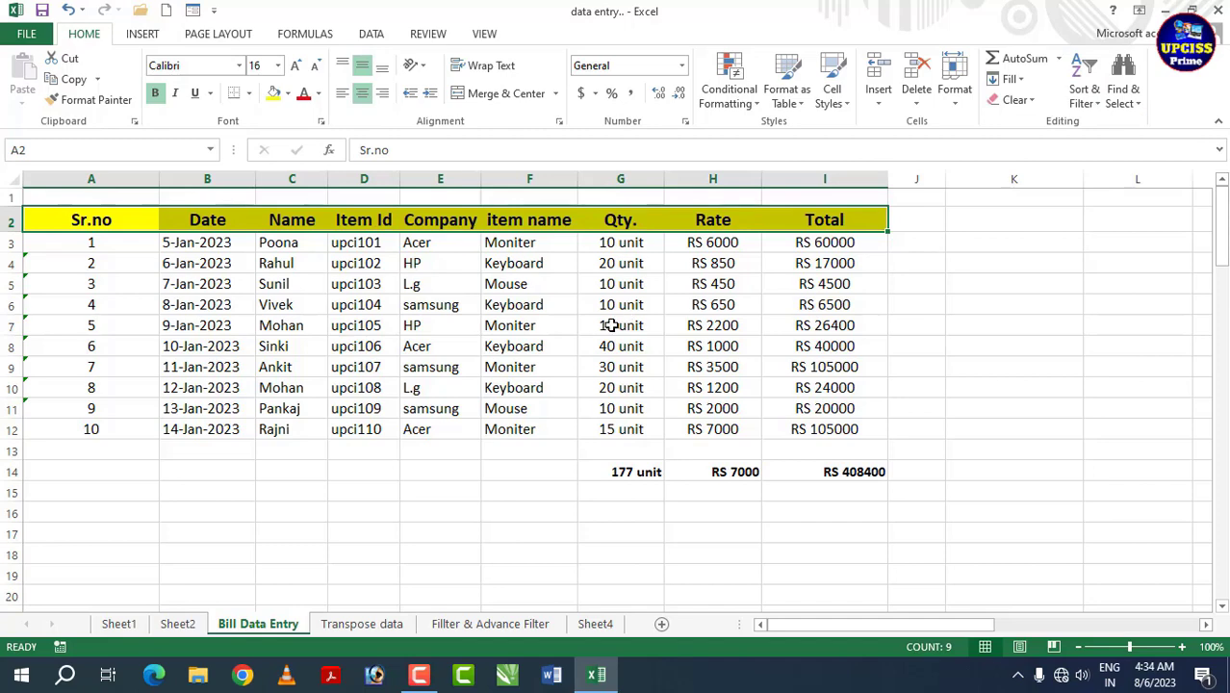
Step: Delete the SUBTOTAL formulas in G14:I14 below the table
{"action": "left_click", "coordinate": [540, 469]}
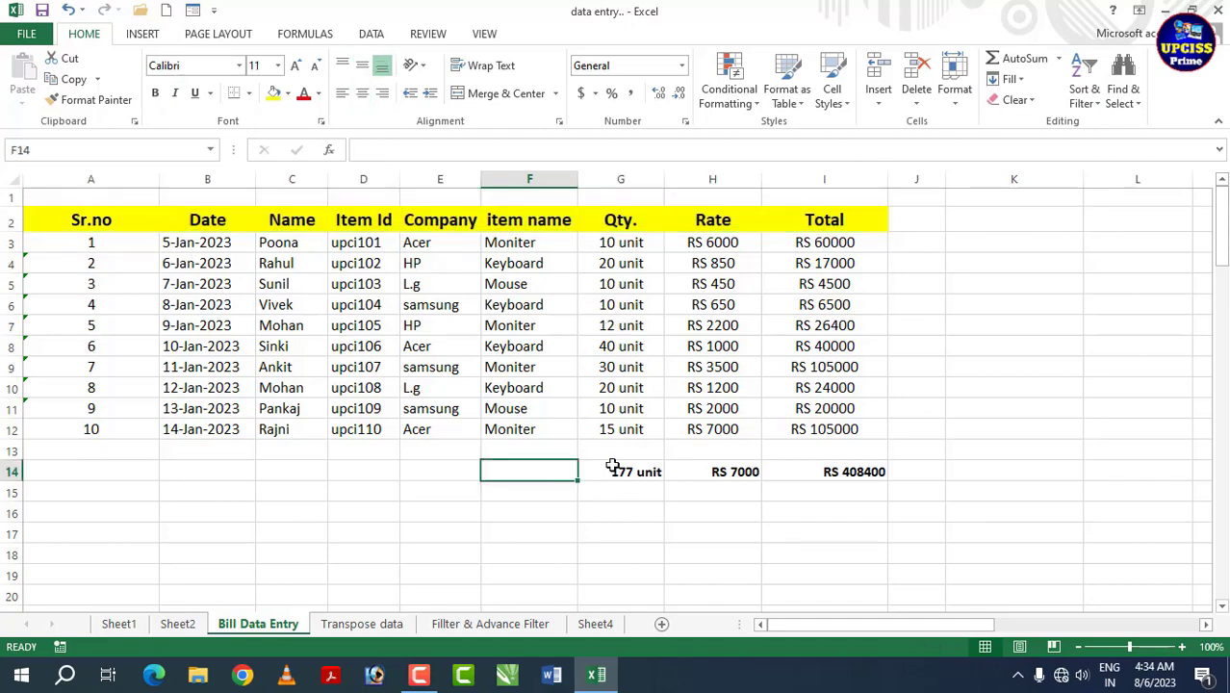
{"action": "left_click_drag", "start_coordinate": [613, 467], "coordinate": [882, 471]}
{"action": "key", "text": "Delete"}
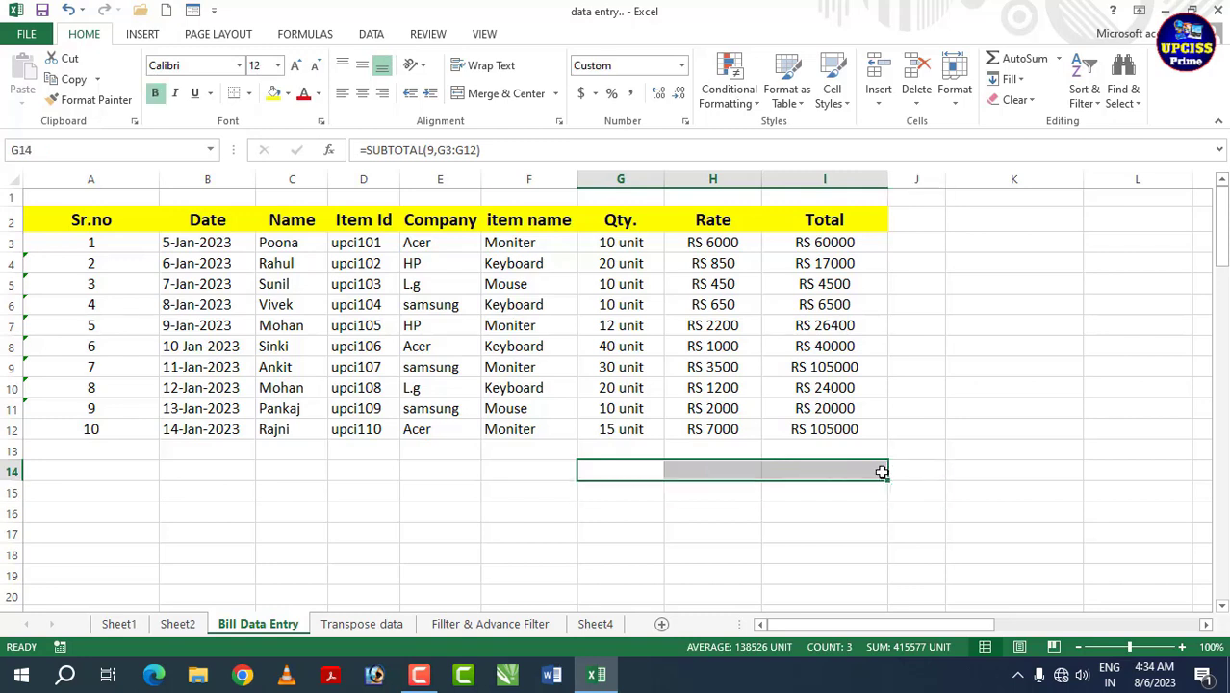
{"action": "key", "text": "Down"}
{"action": "key", "text": "Down"}
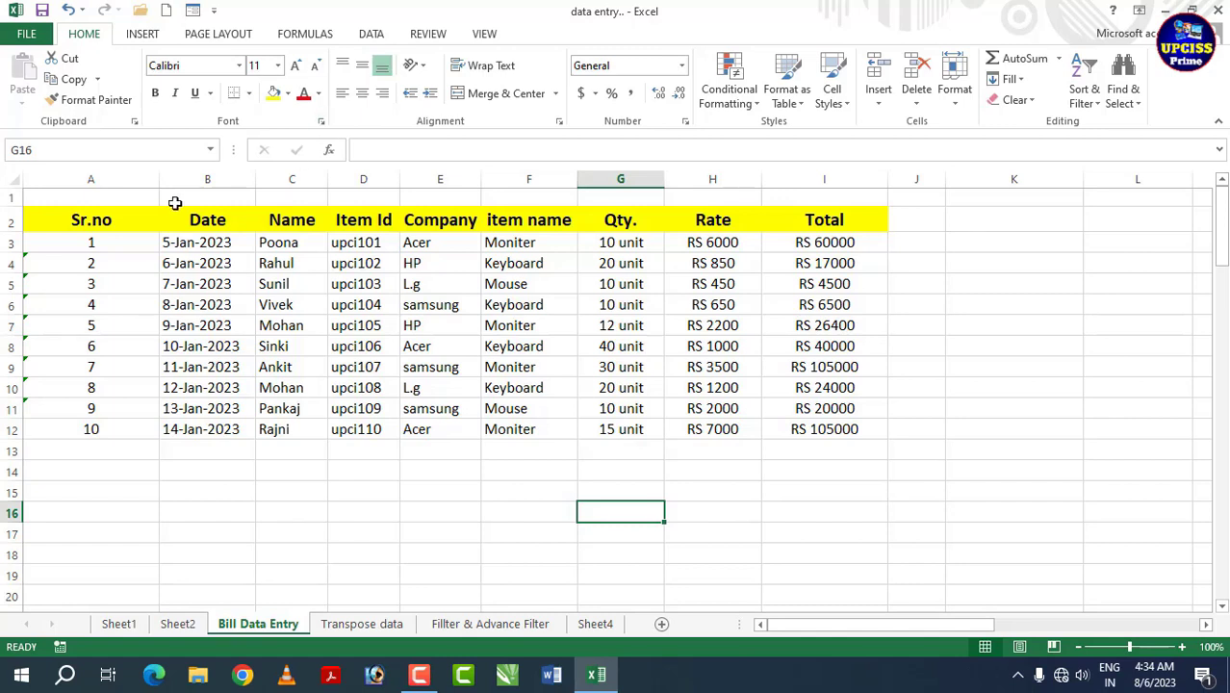
{"action": "left_click_drag", "start_coordinate": [96, 221], "coordinate": [847, 429]}
{"action": "left_click", "coordinate": [663, 370]}
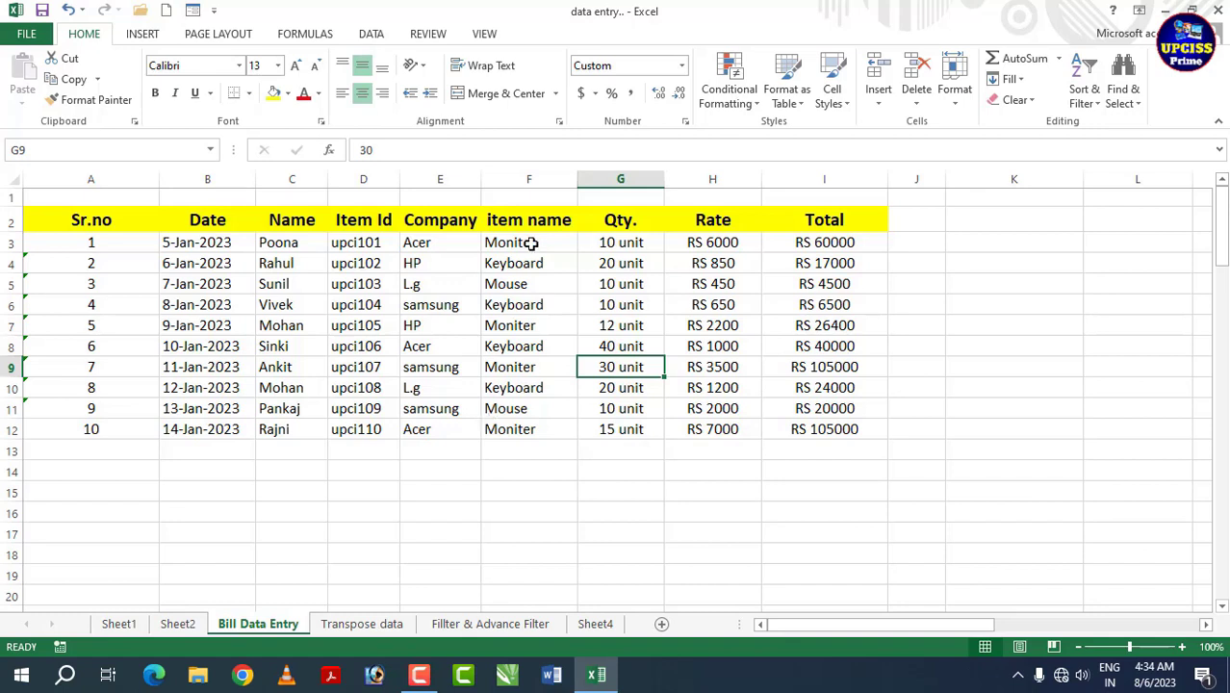
{"action": "left_click_drag", "start_coordinate": [530, 242], "coordinate": [524, 429]}
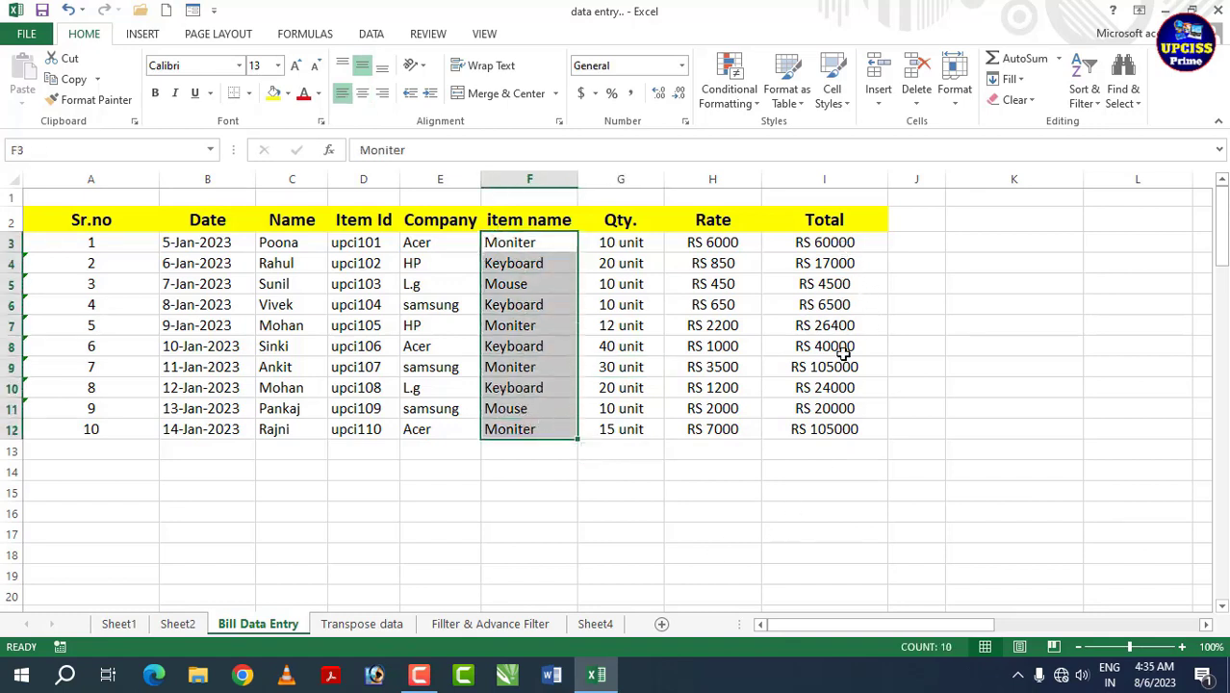
{"action": "left_click", "coordinate": [802, 487]}
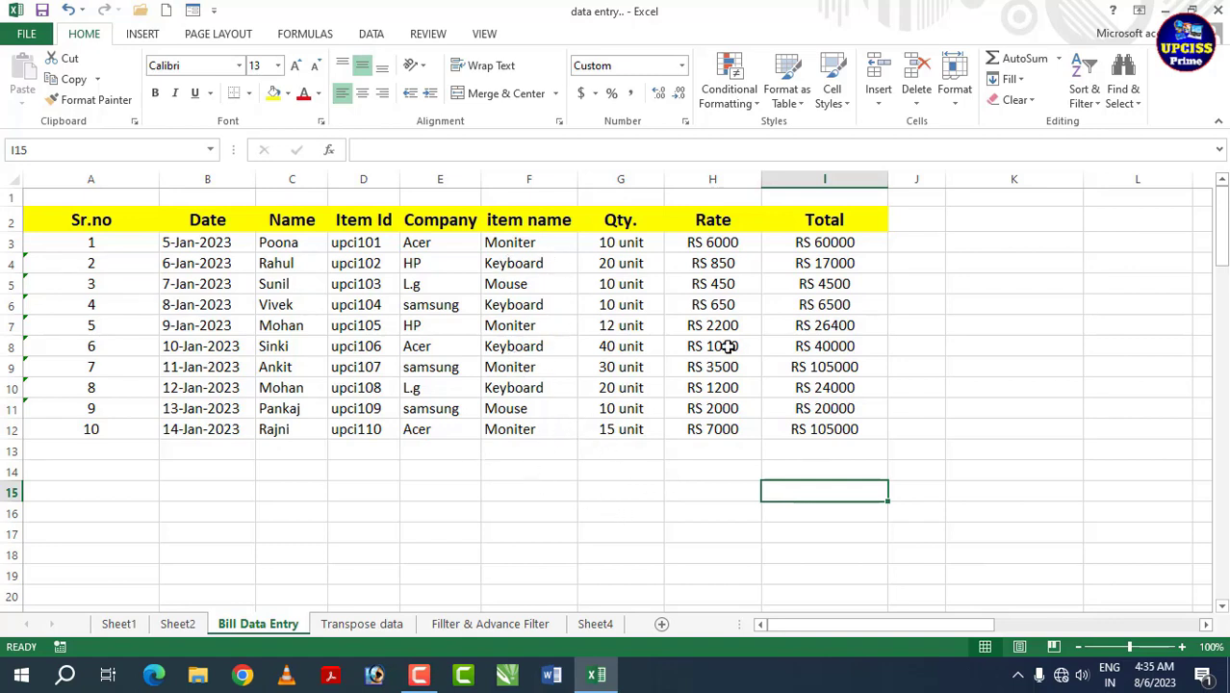
{"action": "left_click", "coordinate": [547, 493]}
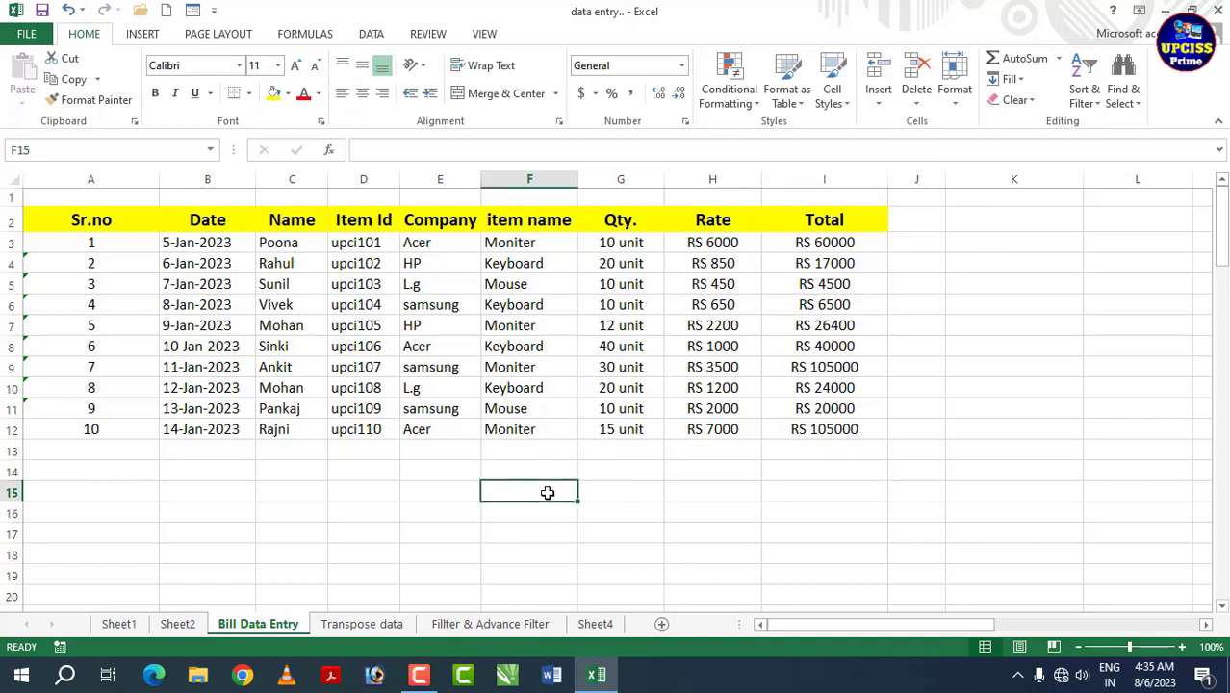
Step: Copy the item name header from F2 into cell F14 below the table
{"action": "left_click", "coordinate": [530, 472]}
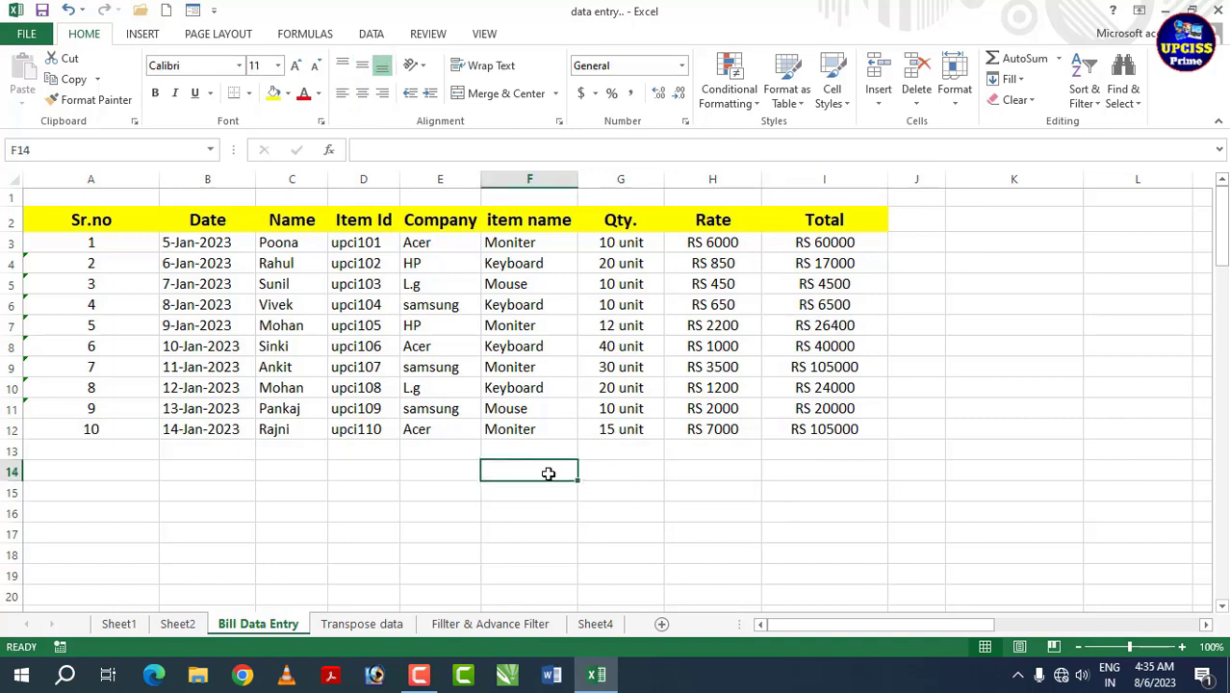
{"action": "key", "text": "ctrl+Up"}
{"action": "key", "text": "ctrl+Up"}
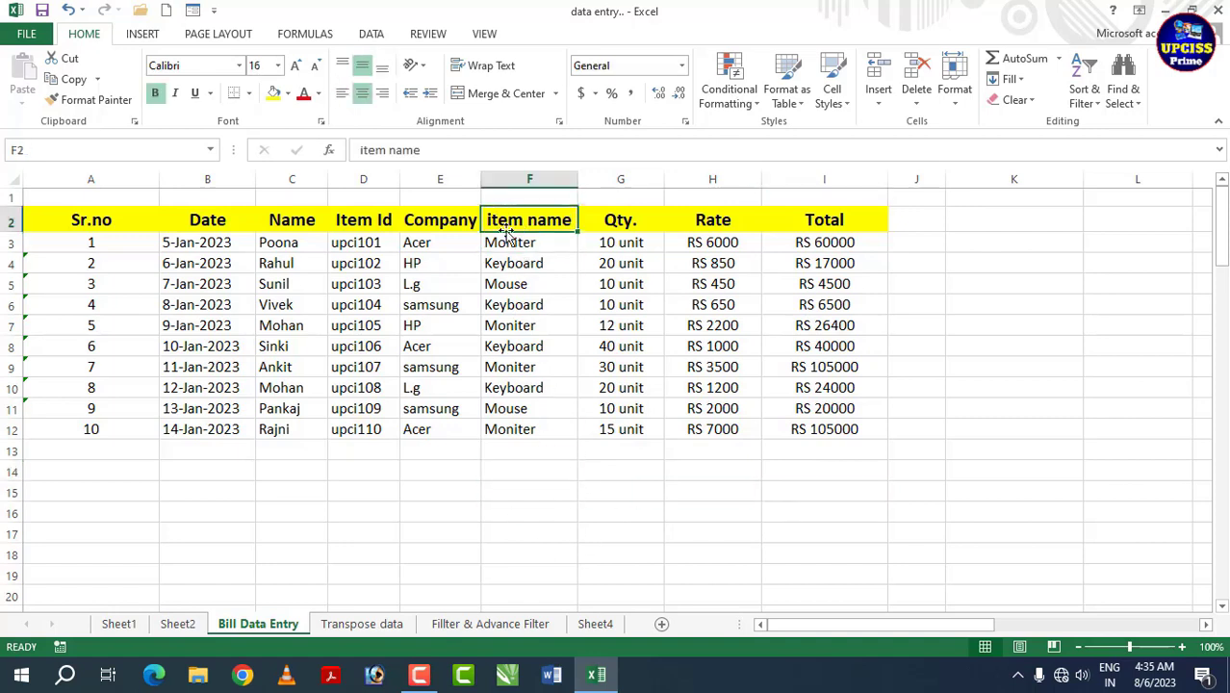
{"action": "key", "text": "ctrl+c"}
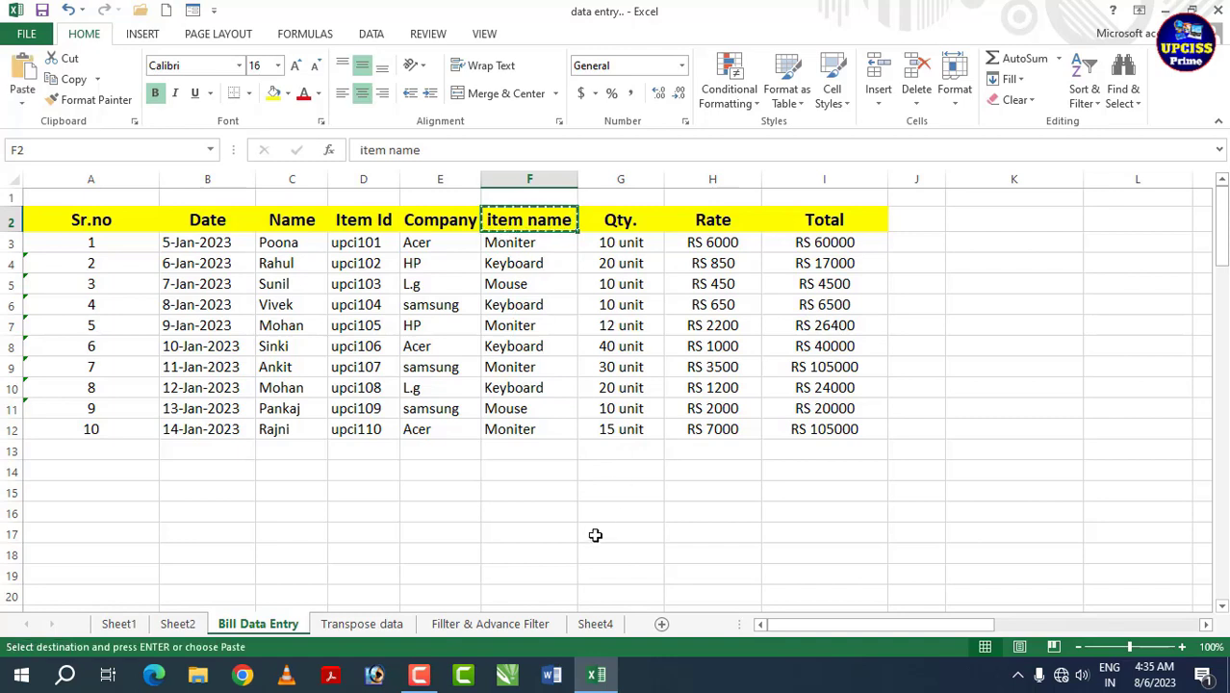
{"action": "left_click", "coordinate": [533, 481]}
{"action": "key", "text": "ctrl+v"}
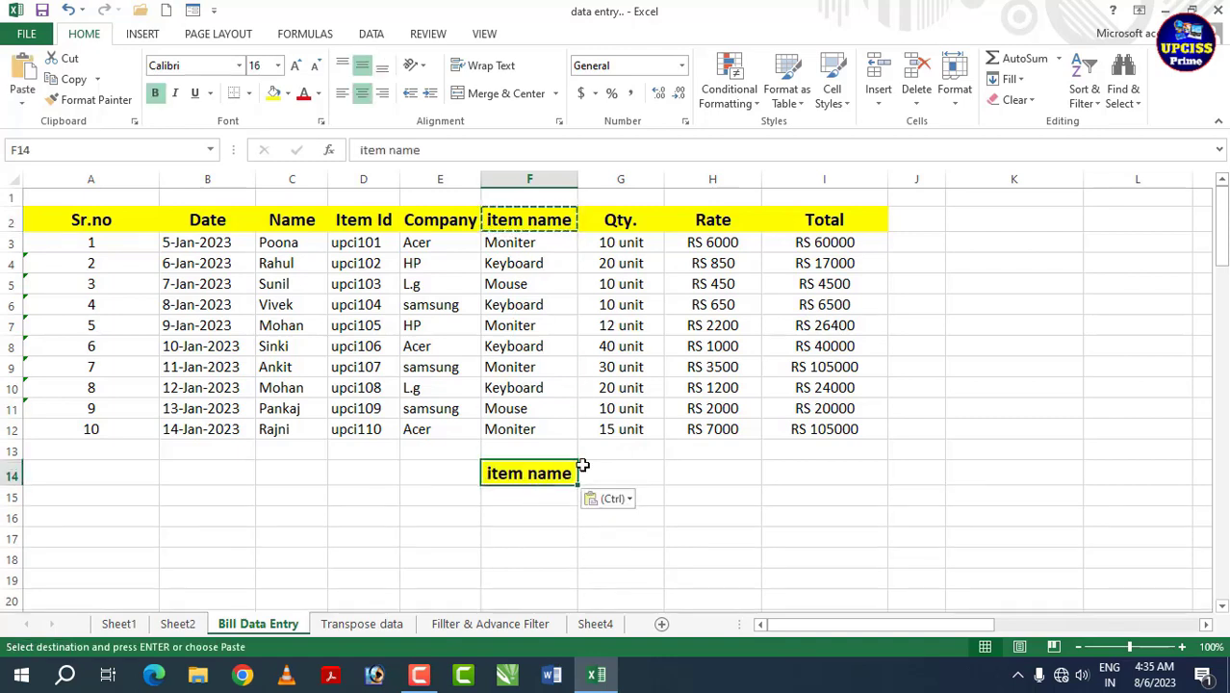
Step: Copy the Total header from I2 into cell G14, beside the copied item name header
{"action": "left_click", "coordinate": [815, 224]}
{"action": "key", "text": "ctrl+v"}
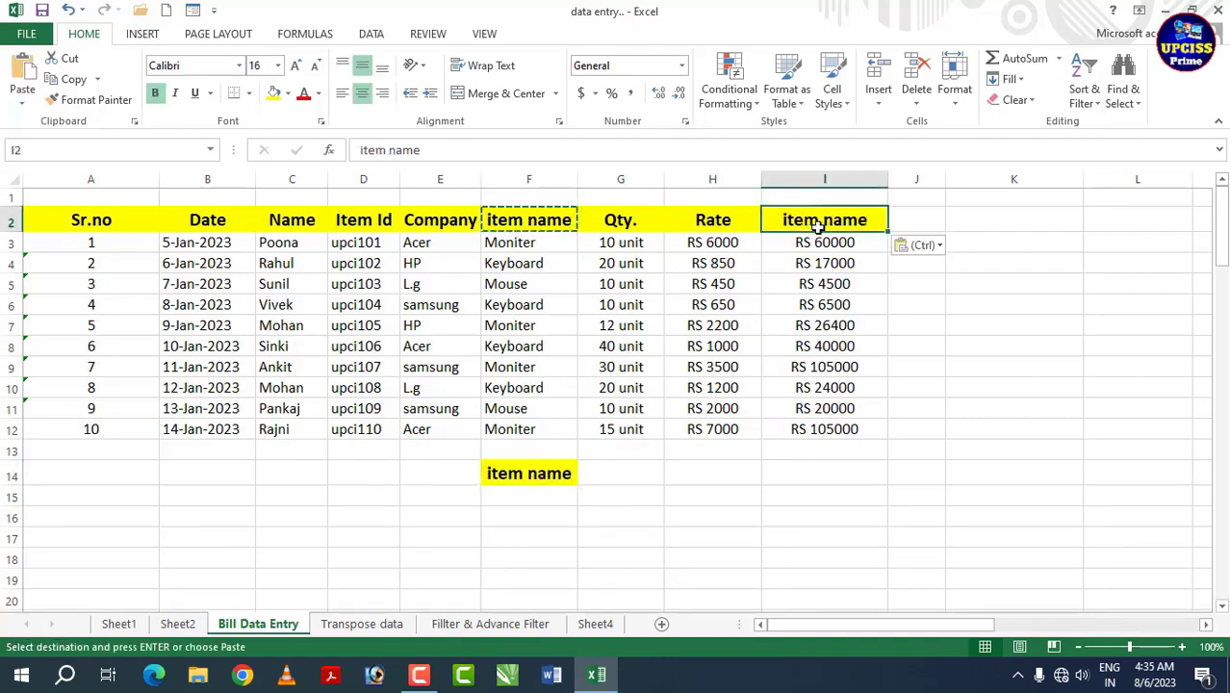
{"action": "key", "text": "ctrl+z"}
{"action": "key", "text": "ctrl+c"}
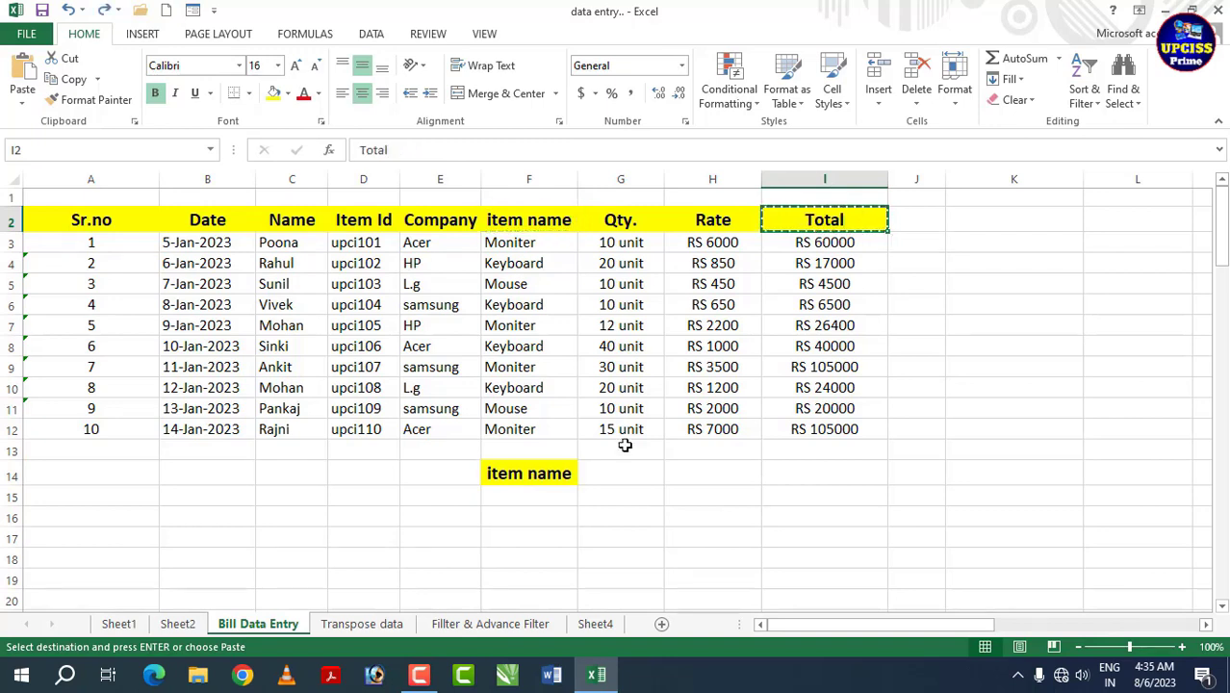
{"action": "left_click", "coordinate": [610, 482]}
{"action": "key", "text": "ctrl+v"}
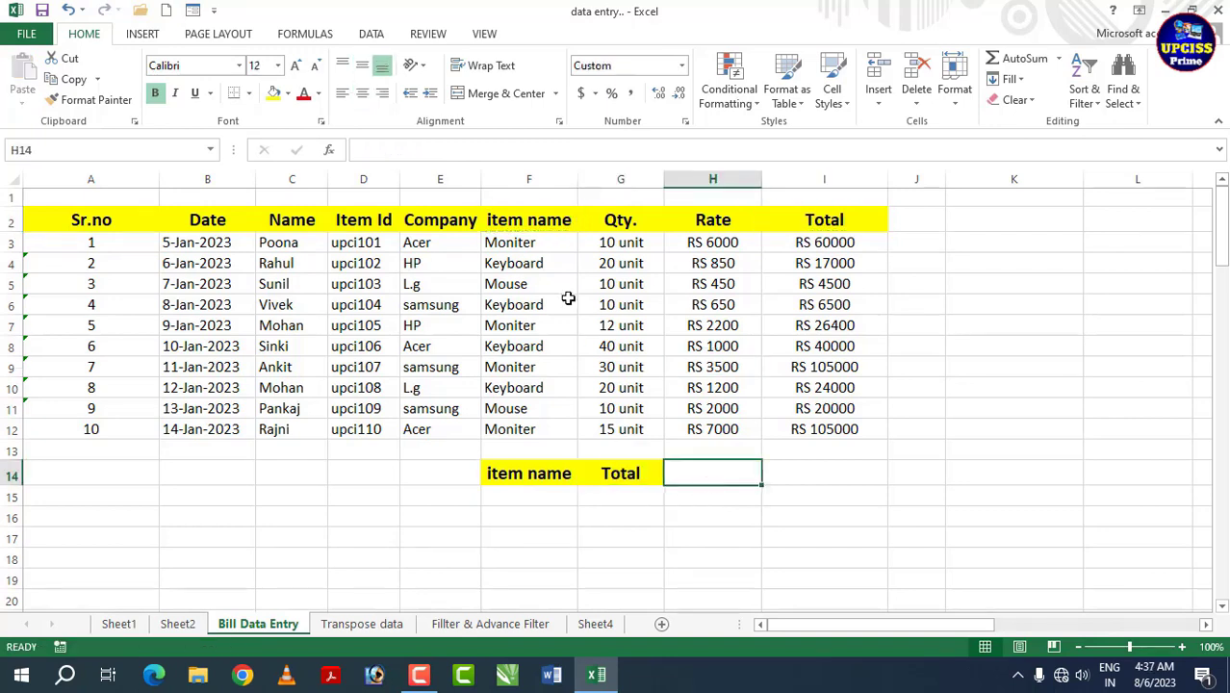
Step: Start a SUMIF formula in cell G15 with the item names F3:F12 as its range
{"action": "left_click", "coordinate": [635, 495]}
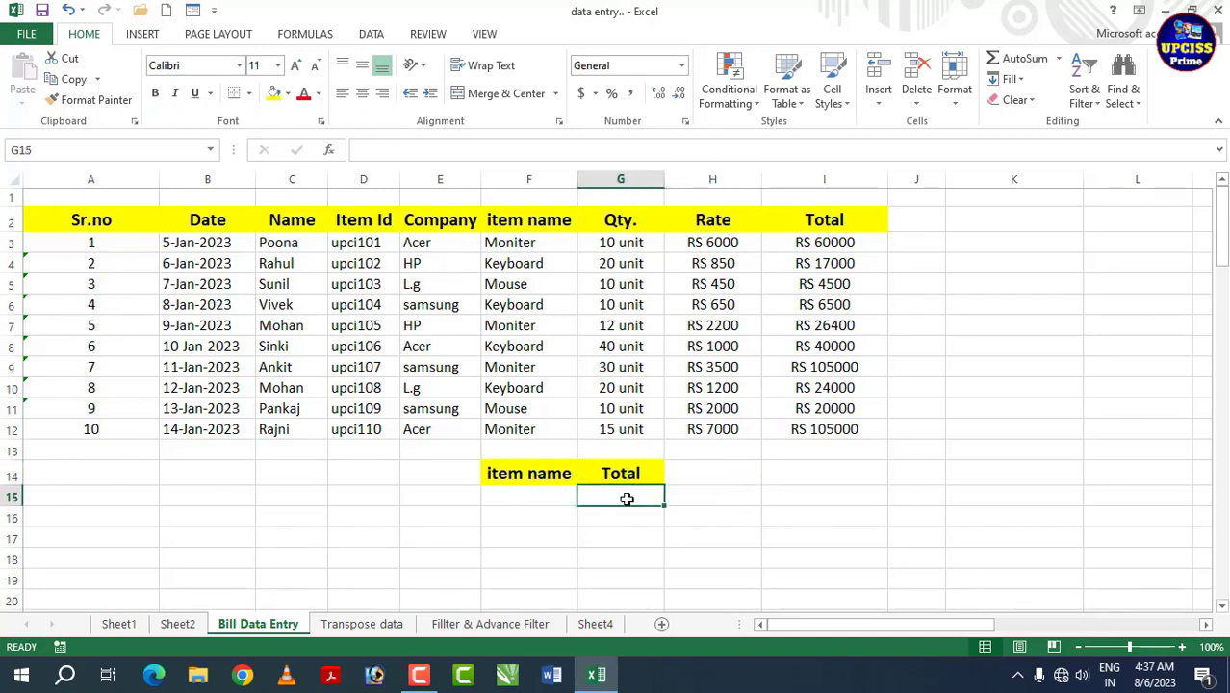
{"action": "type", "text": "=sum"}
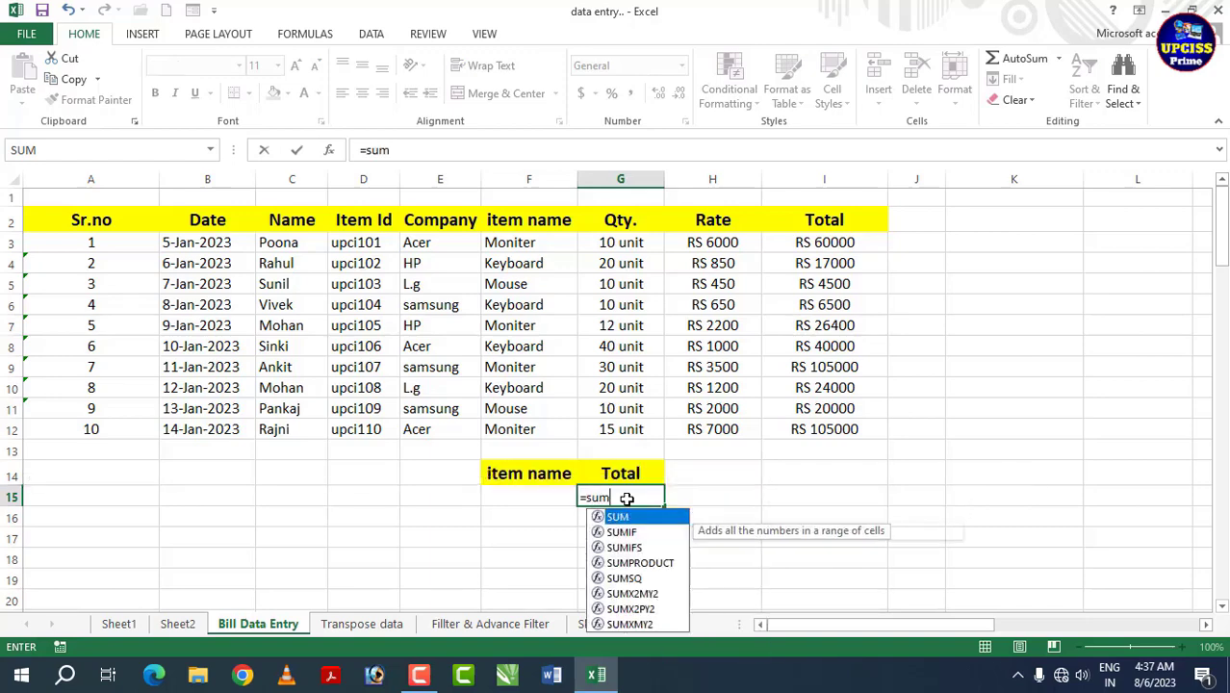
{"action": "key", "text": "Down"}
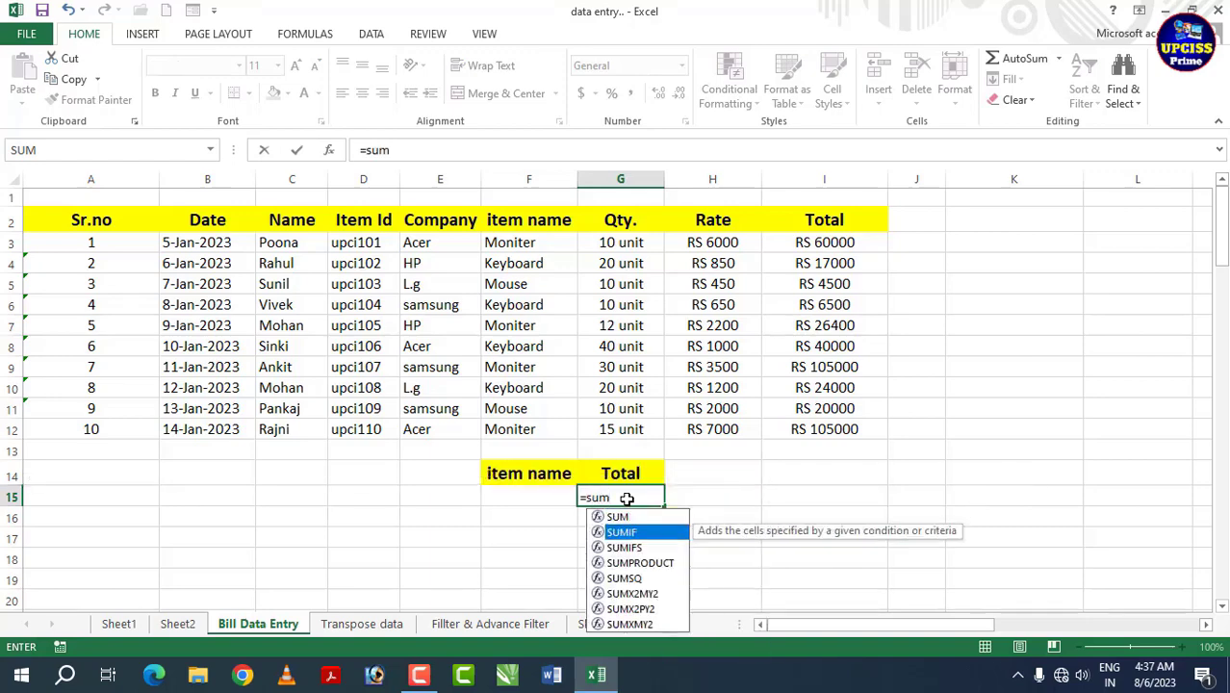
{"action": "key", "text": "Tab"}
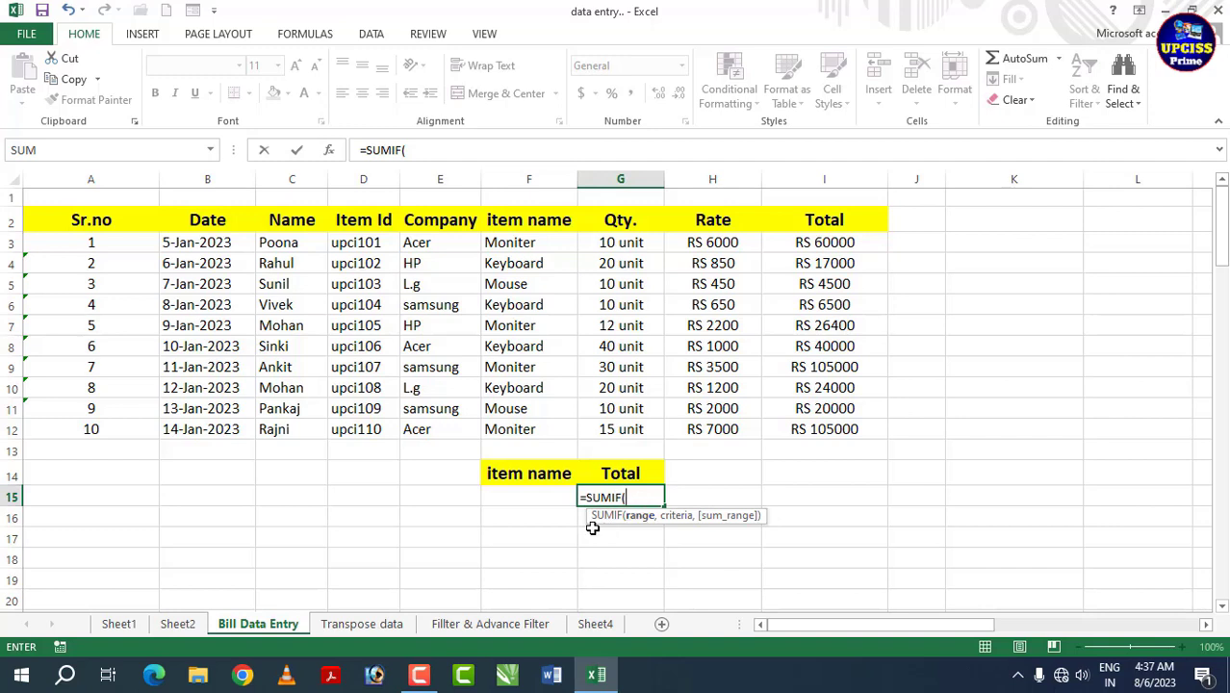
{"action": "left_click_drag", "start_coordinate": [520, 246], "coordinate": [518, 429]}
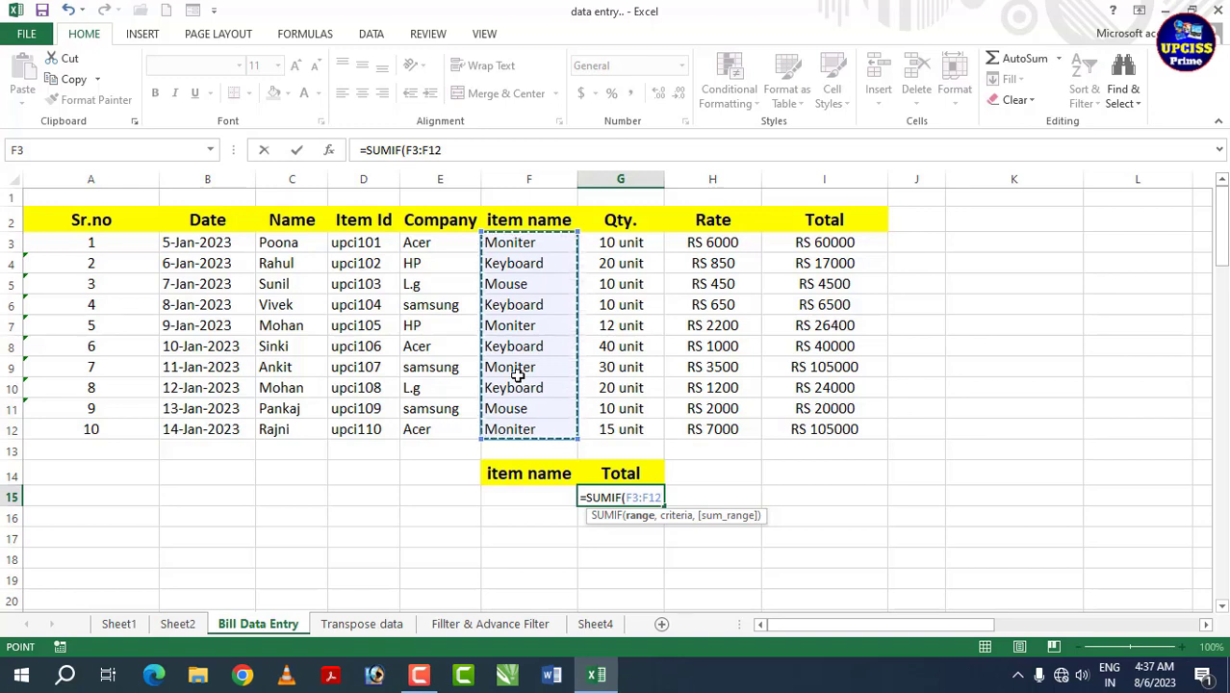
Step: Complete the G15 formula with F15 as criterion and I3:I12 as sum range, so it reads =SUMIF(F3:F12,F15,I3:I12)
{"action": "type", "text": ","}
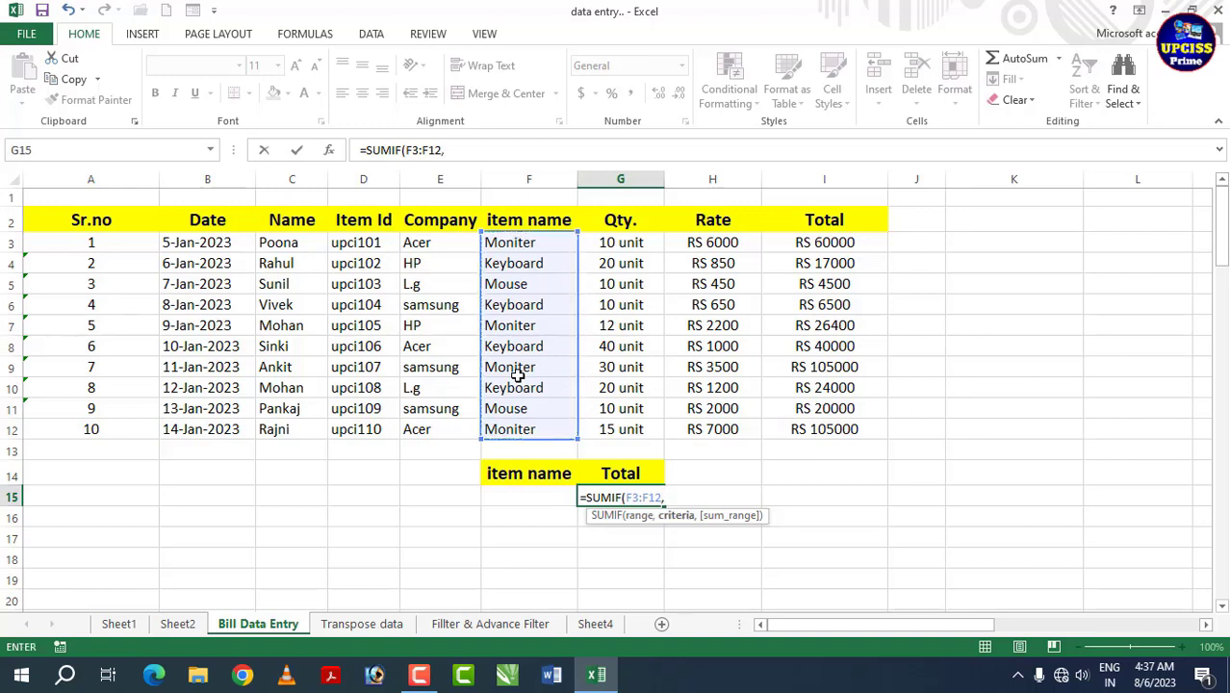
{"action": "left_click", "coordinate": [530, 497]}
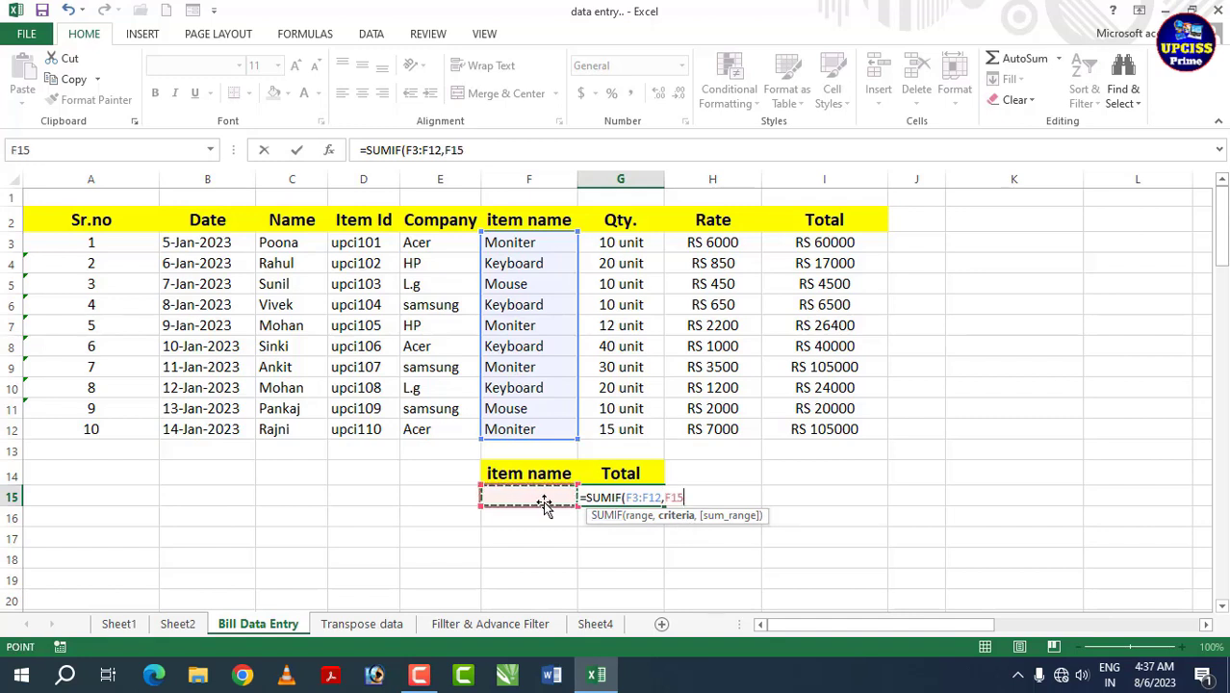
{"action": "type", "text": ","}
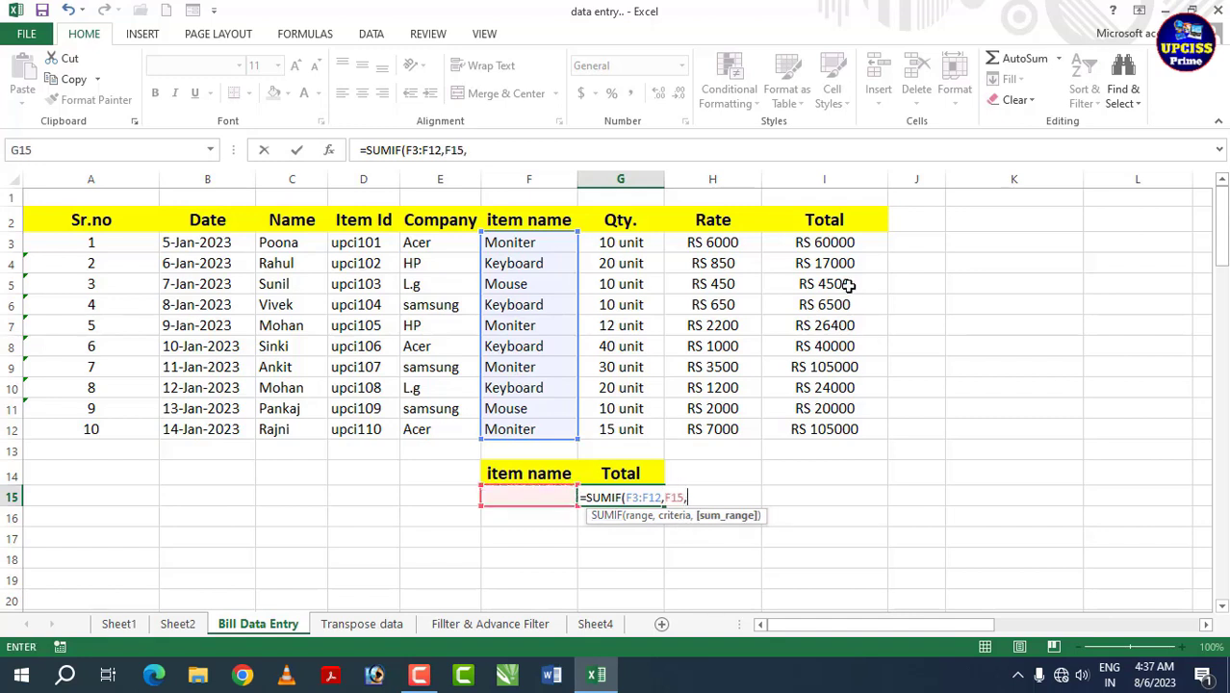
{"action": "left_click_drag", "start_coordinate": [844, 237], "coordinate": [825, 420]}
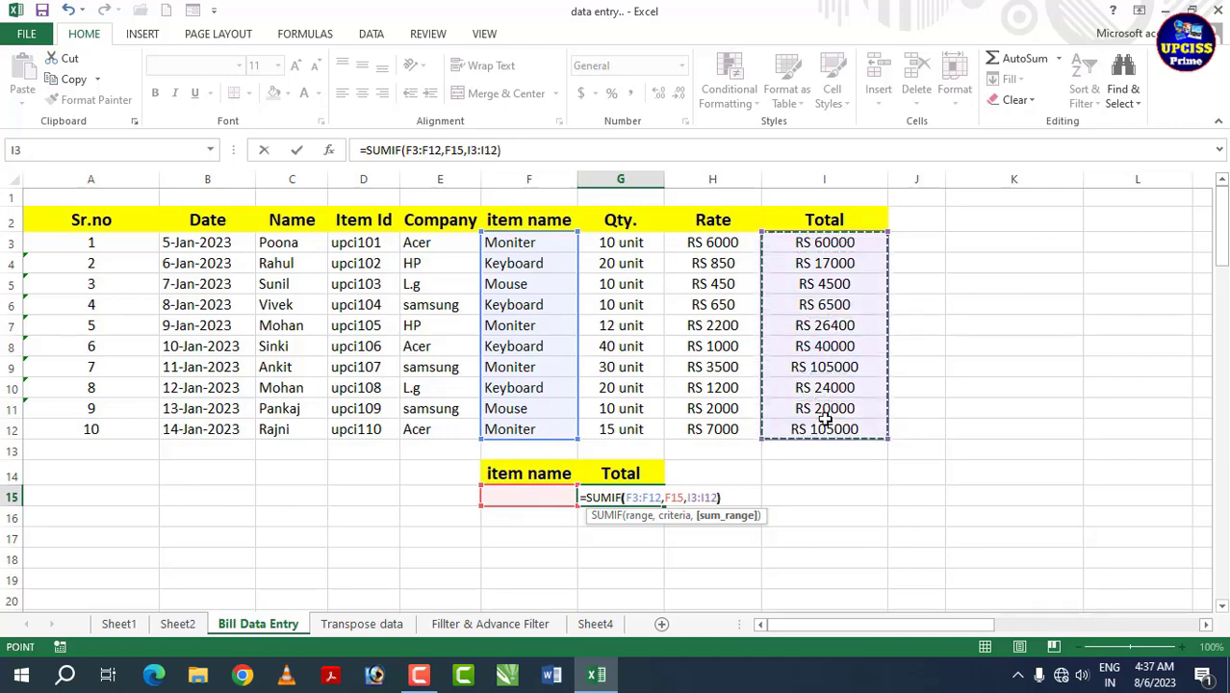
{"action": "type", "text": ")"}
{"action": "key", "text": "Return"}
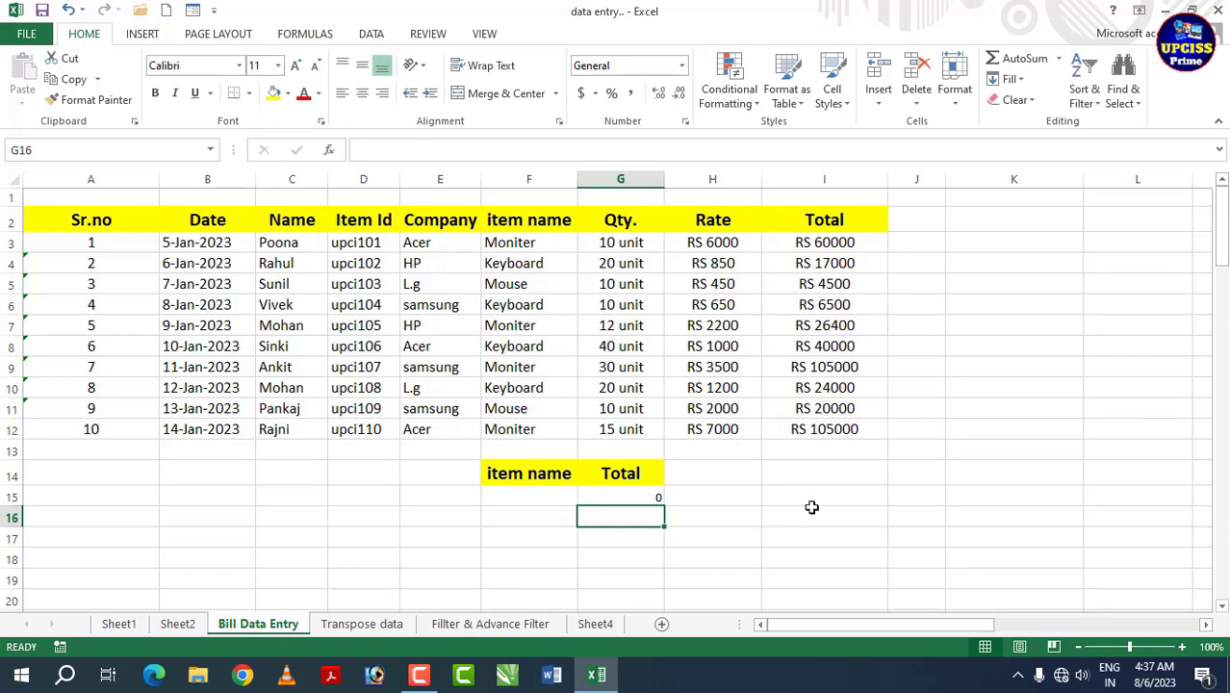
Step: Enter keyboard as the item name in cell F15 to test the SUMIF total
{"action": "left_click", "coordinate": [536, 491]}
{"action": "type", "text": "k"}
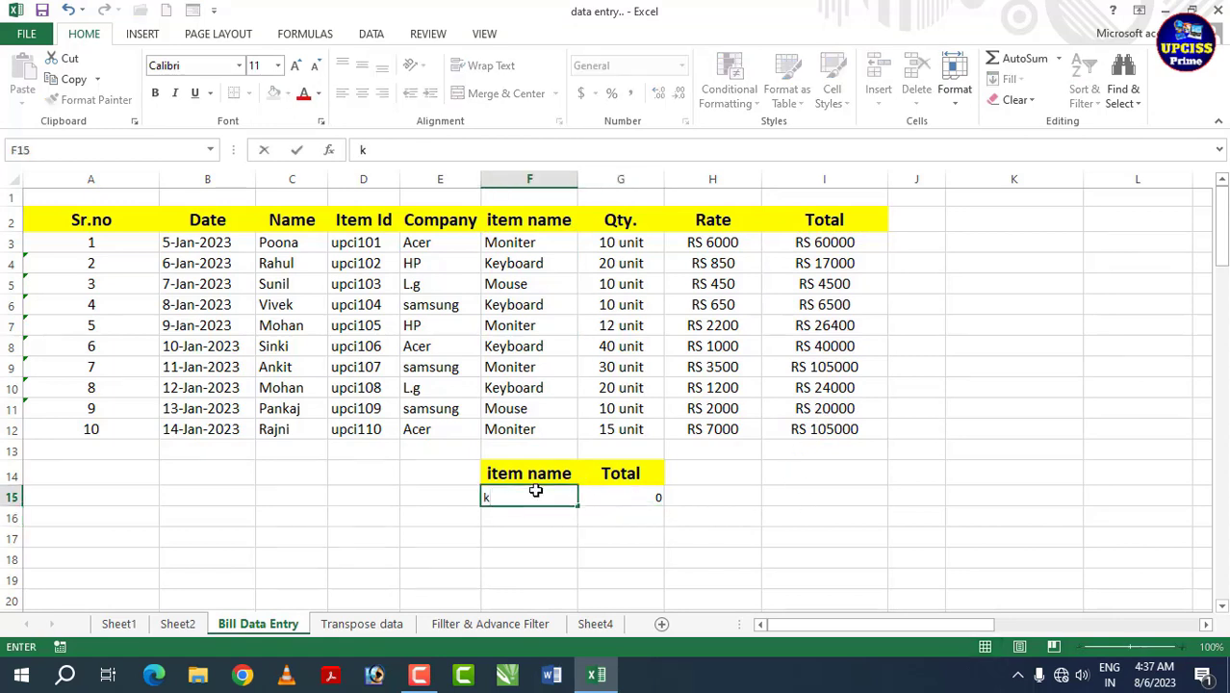
{"action": "type", "text": "eyboard"}
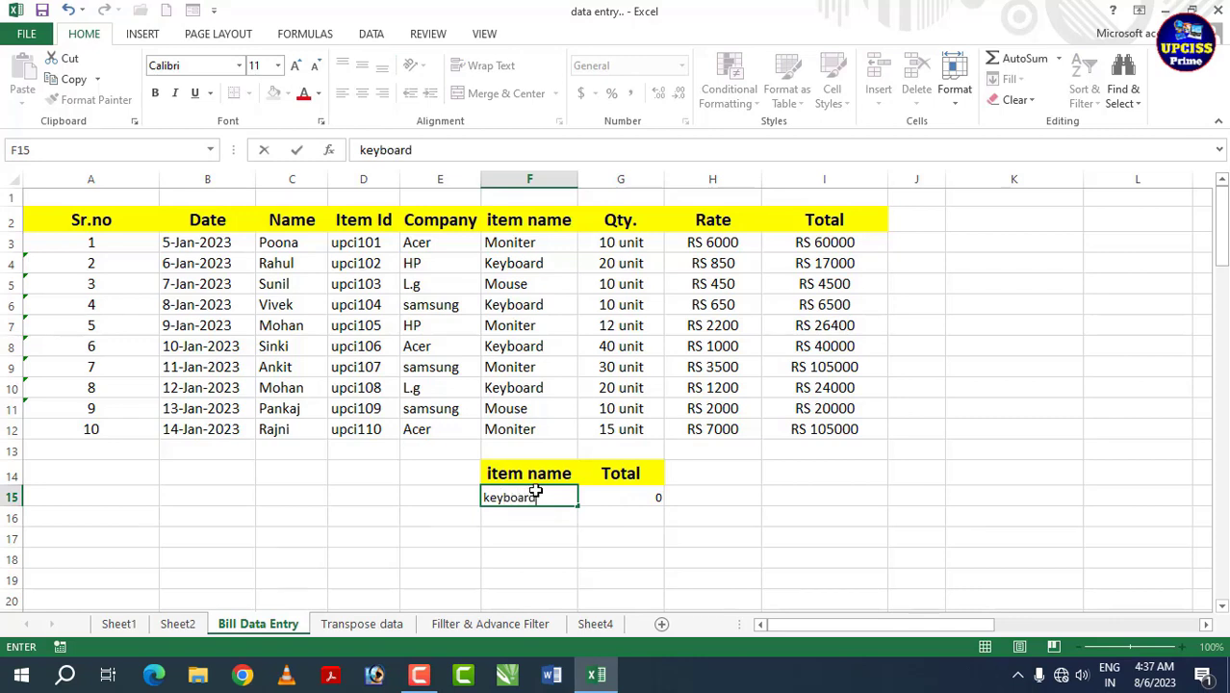
{"action": "key", "text": "Return"}
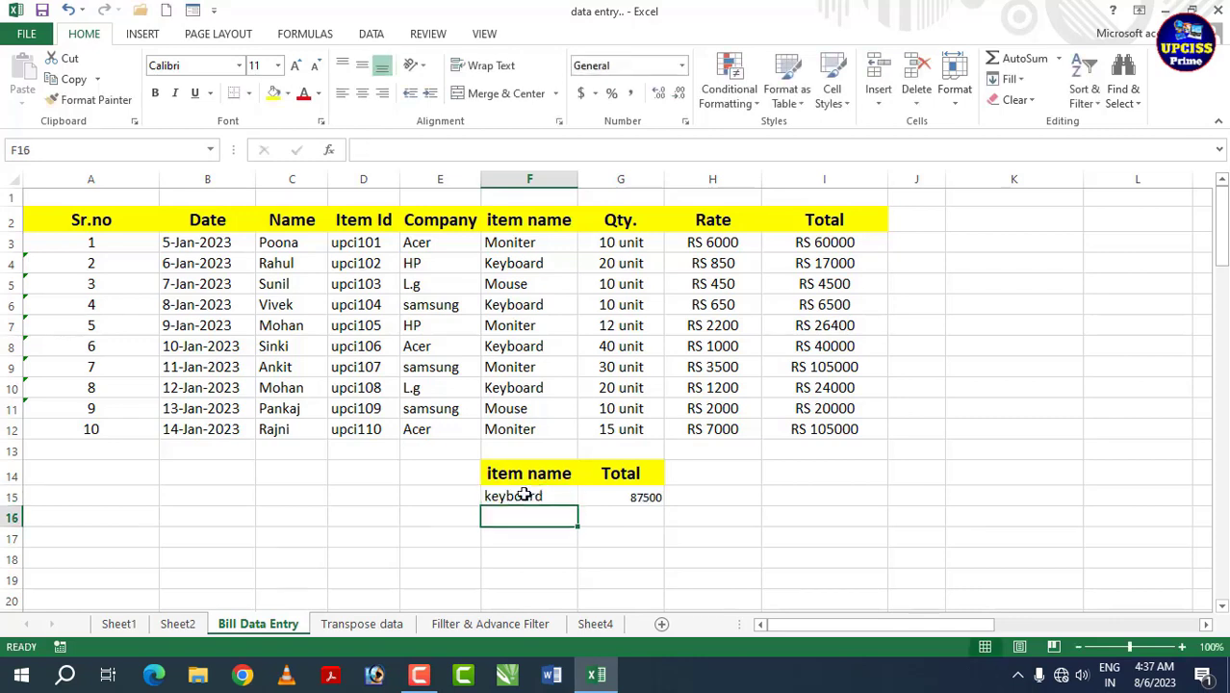
Step: Make the item name and total in F15:G15 bold and centre them
{"action": "left_click", "coordinate": [522, 496]}
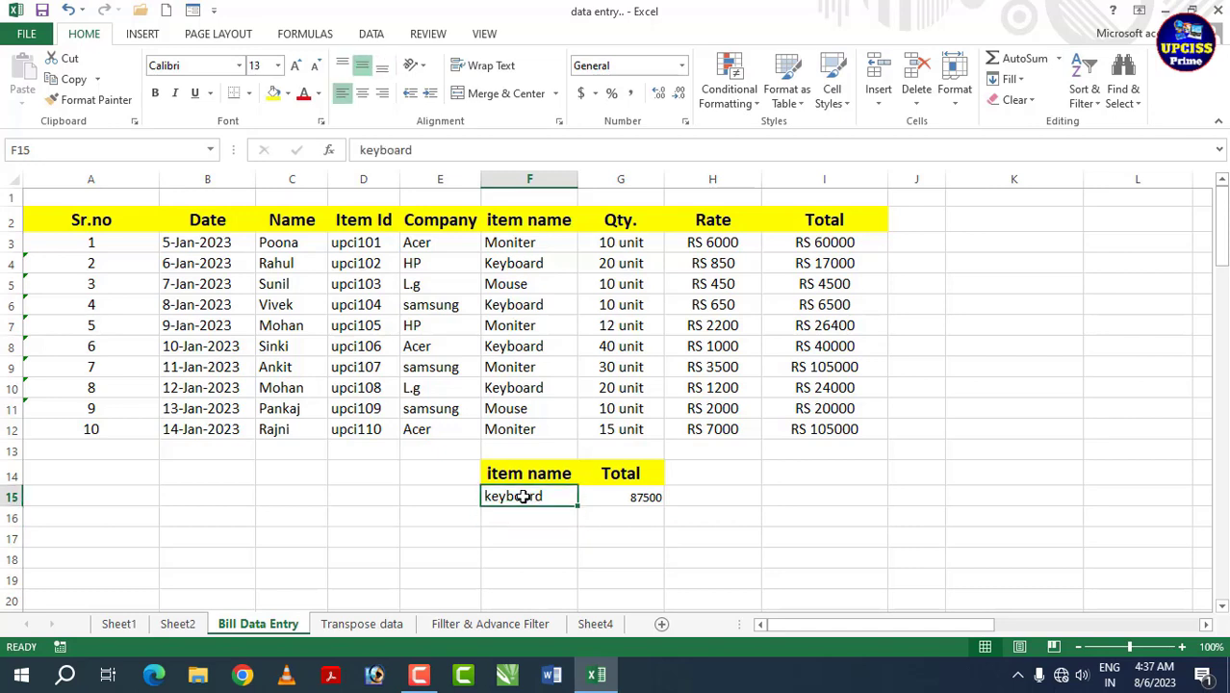
{"action": "left_click", "coordinate": [612, 505]}
{"action": "left_click_drag", "start_coordinate": [522, 501], "coordinate": [610, 497]}
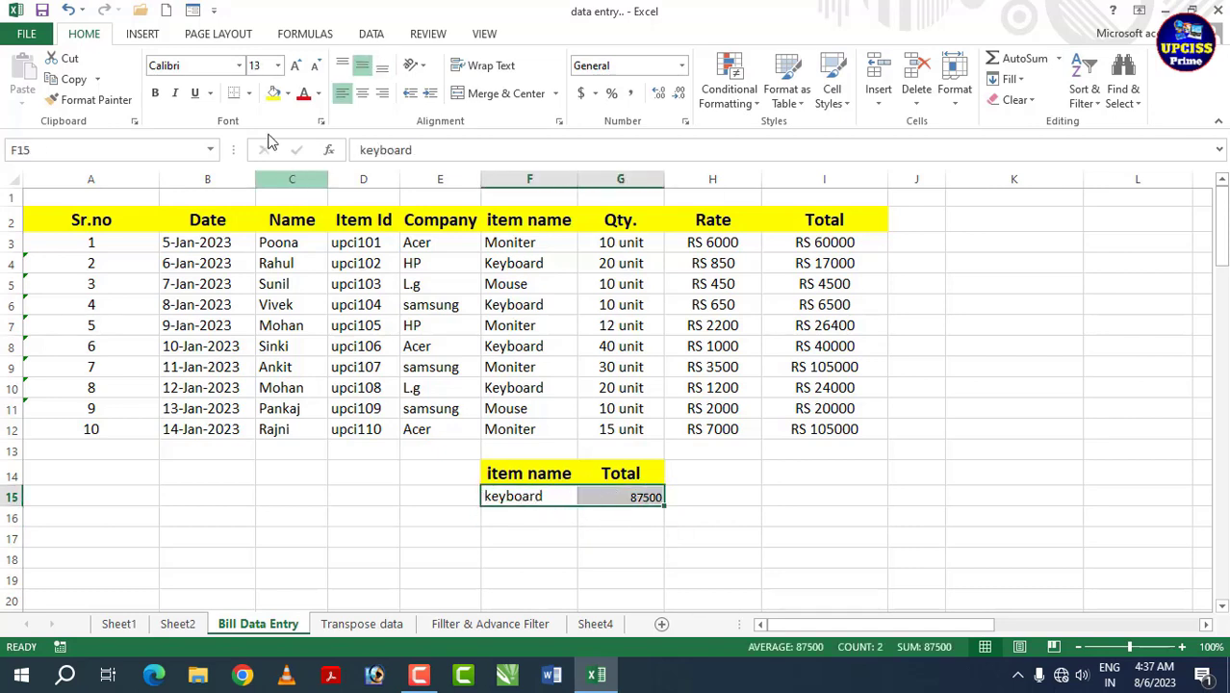
{"action": "left_click", "coordinate": [155, 92]}
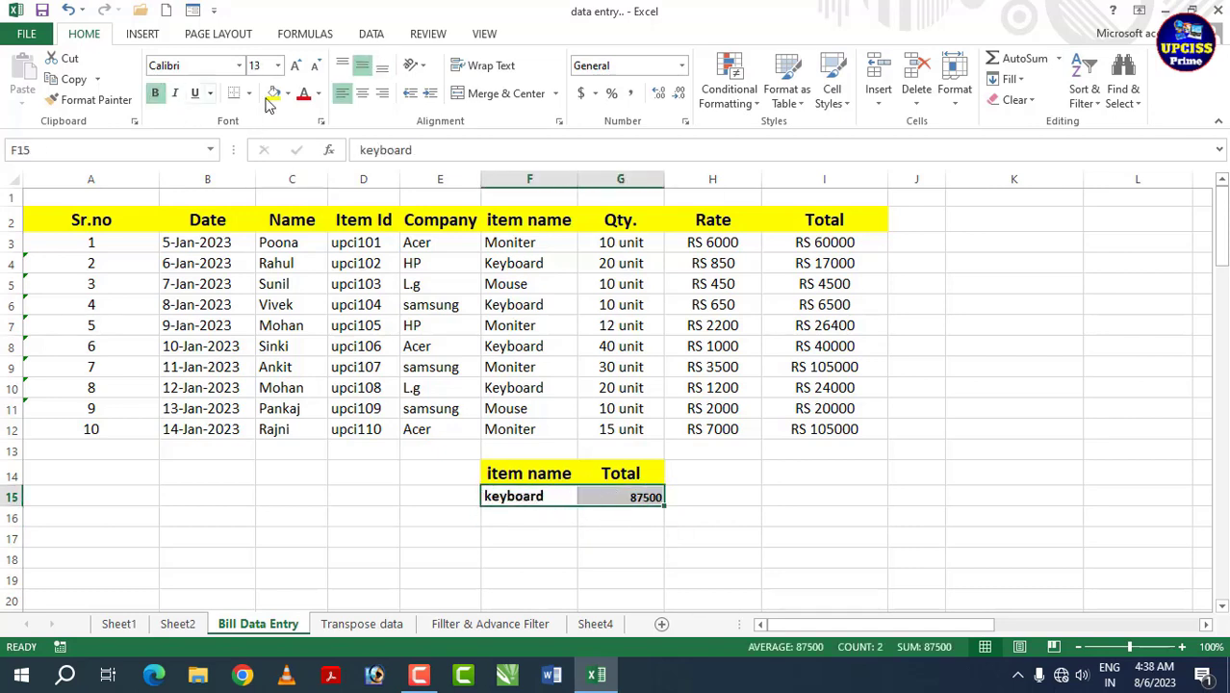
{"action": "left_click", "coordinate": [364, 93]}
{"action": "left_click", "coordinate": [500, 266]}
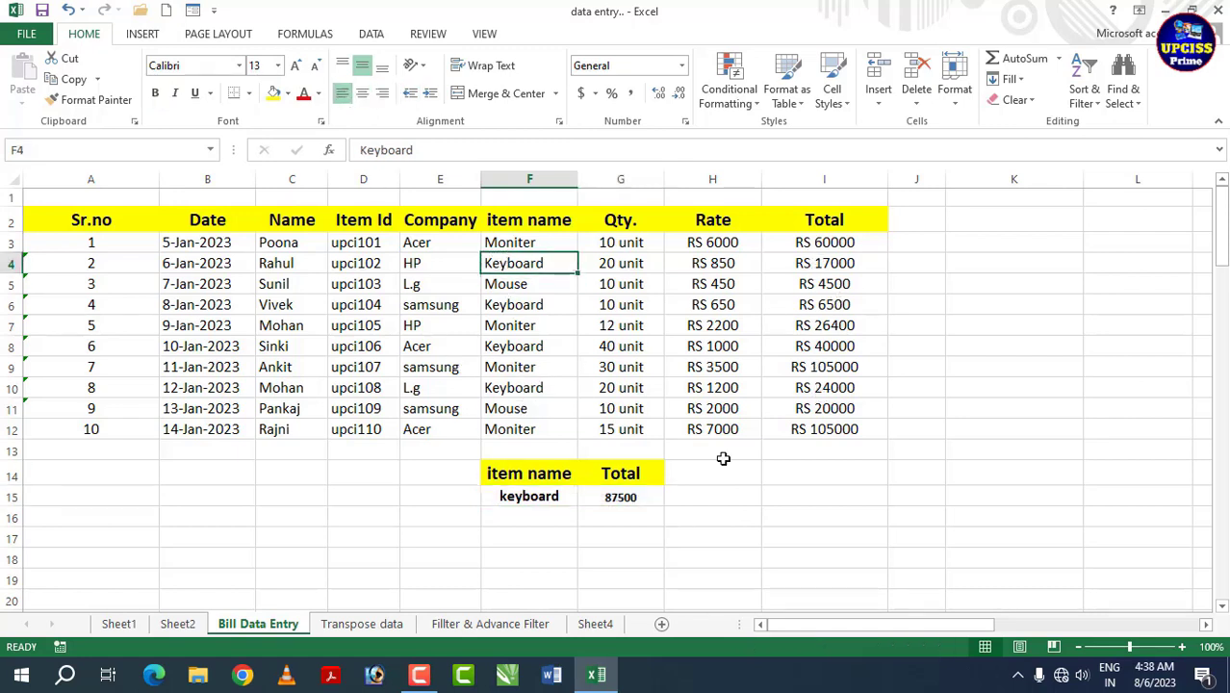
Step: Replace the item name in cell F15 with moniter
{"action": "left_click", "coordinate": [639, 494]}
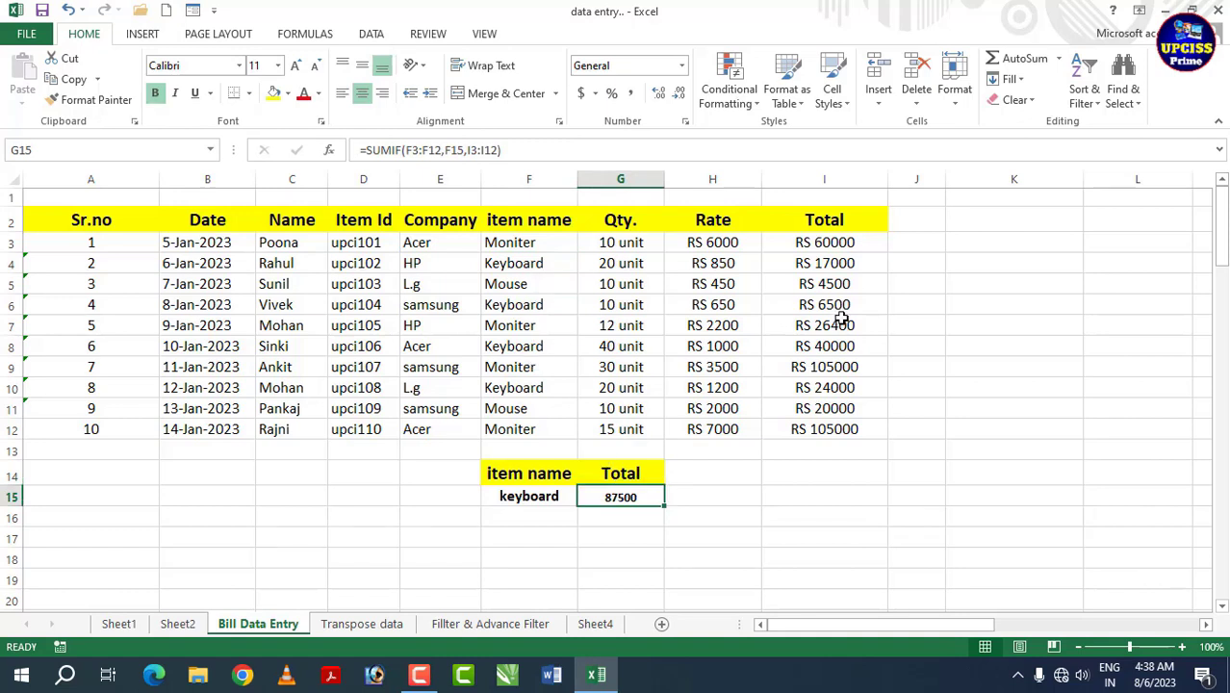
{"action": "left_click", "coordinate": [542, 499]}
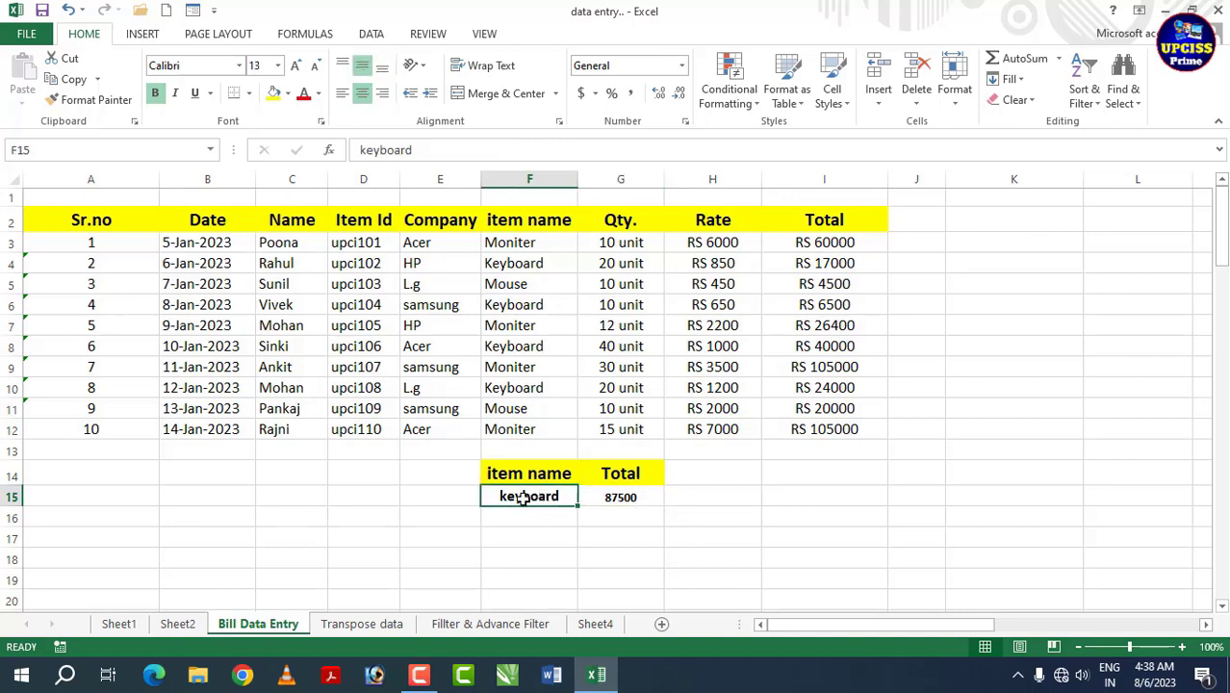
{"action": "type", "text": "m"}
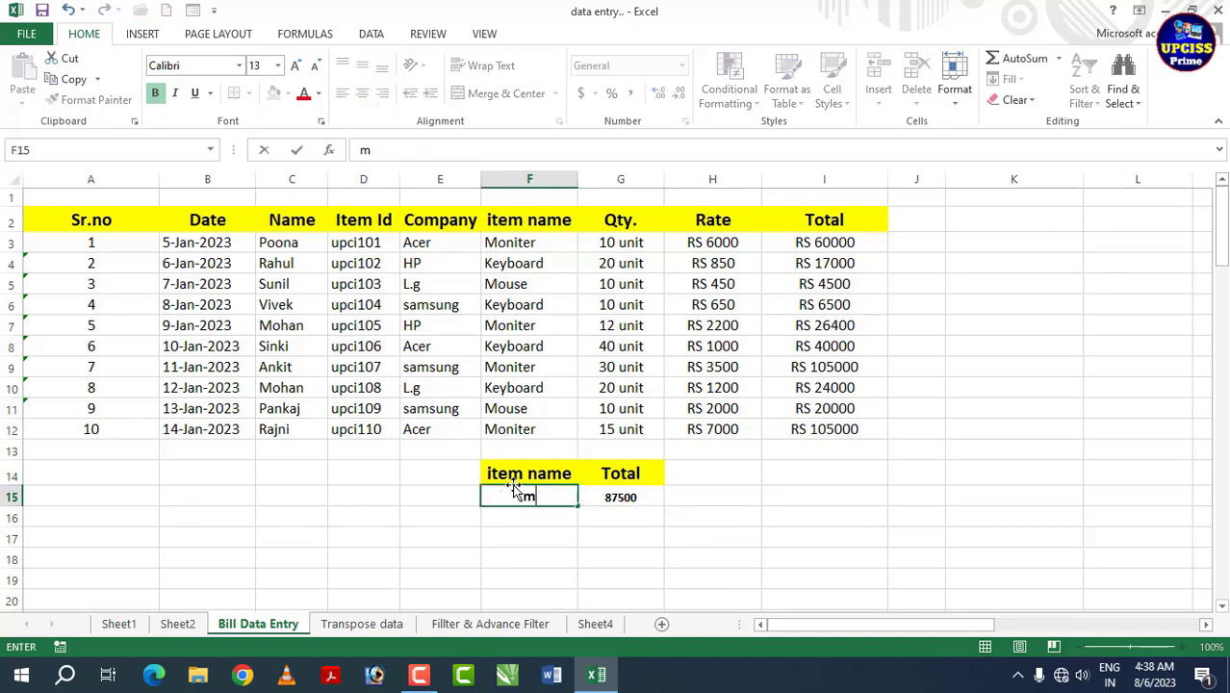
{"action": "type", "text": "oniter"}
{"action": "key", "text": "Return"}
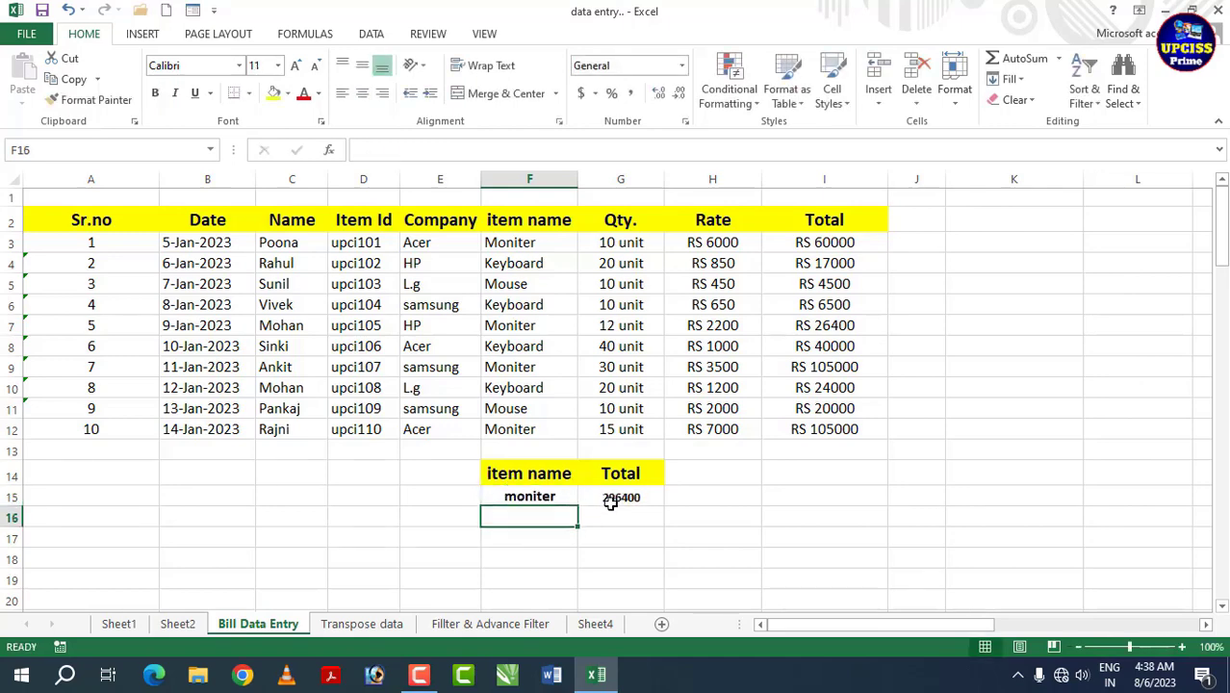
Step: Increase the font size of F15:G15 to 14
{"action": "left_click_drag", "start_coordinate": [550, 495], "coordinate": [618, 498]}
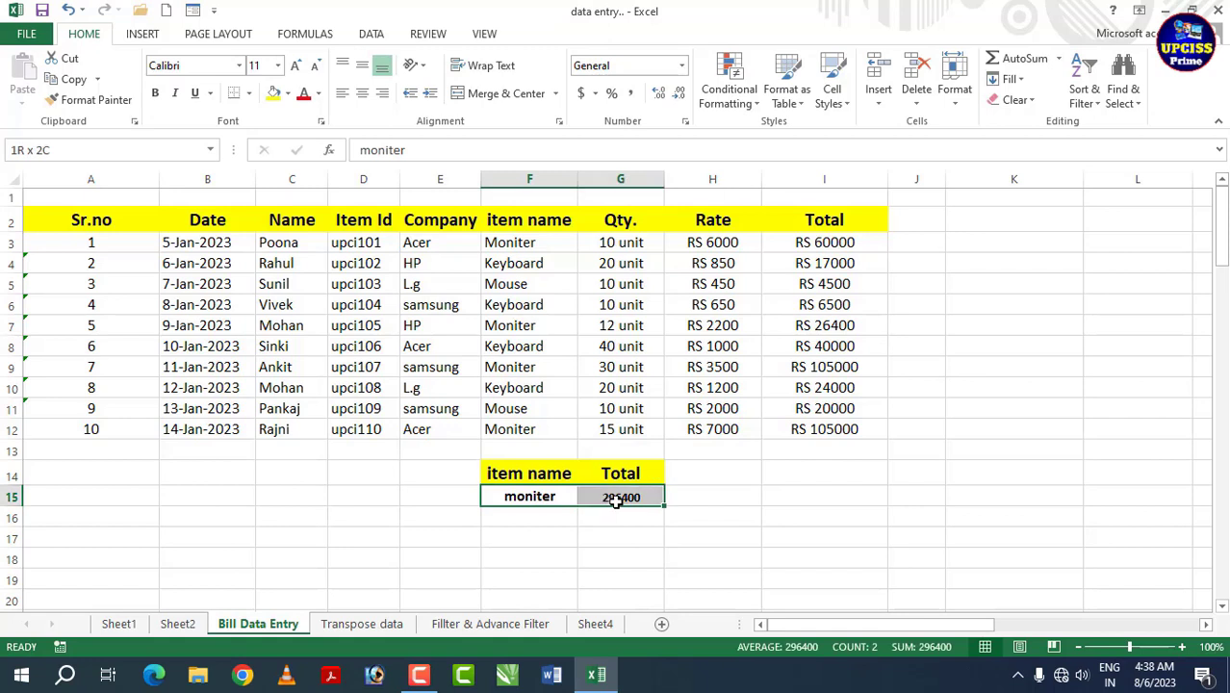
{"action": "left_click", "coordinate": [297, 66]}
{"action": "left_click", "coordinate": [550, 499]}
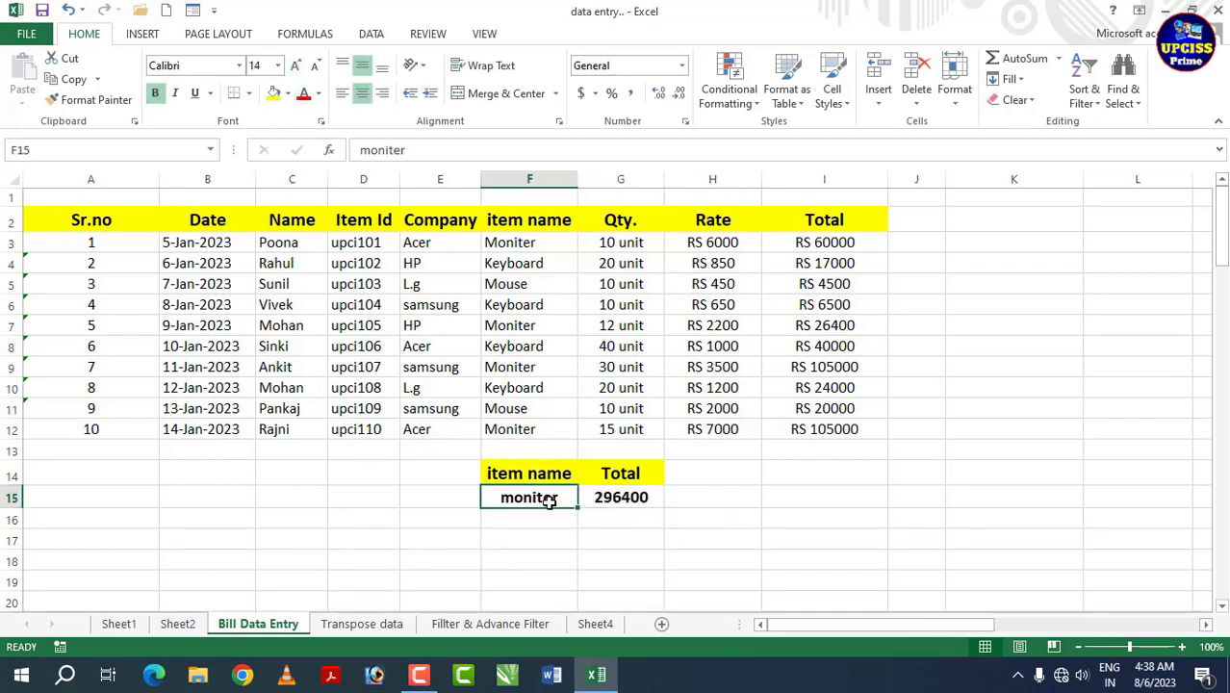
{"action": "left_click", "coordinate": [623, 496]}
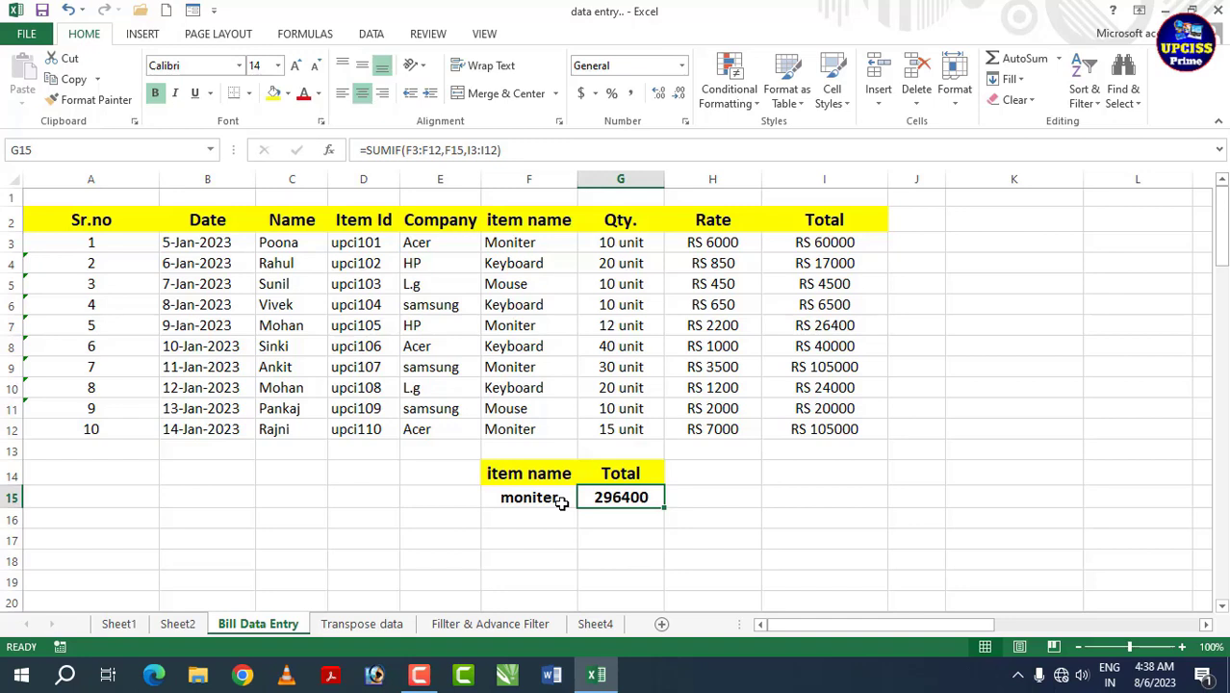
{"action": "left_click", "coordinate": [561, 502]}
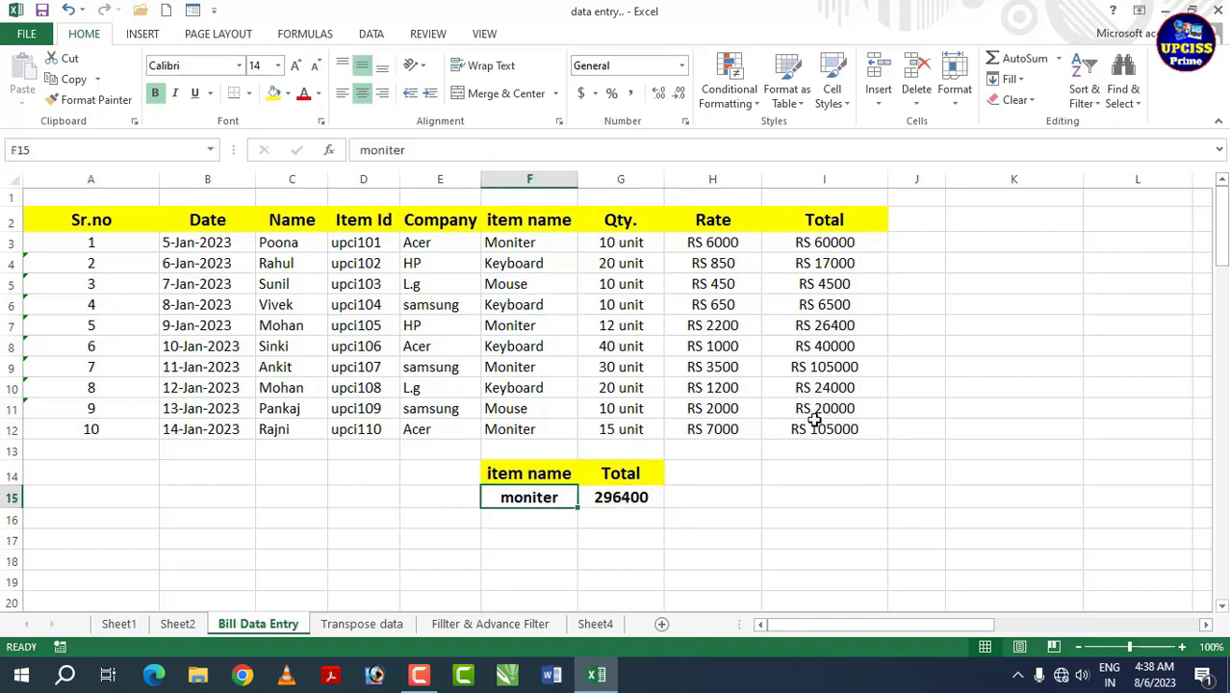
{"action": "left_click", "coordinate": [694, 495]}
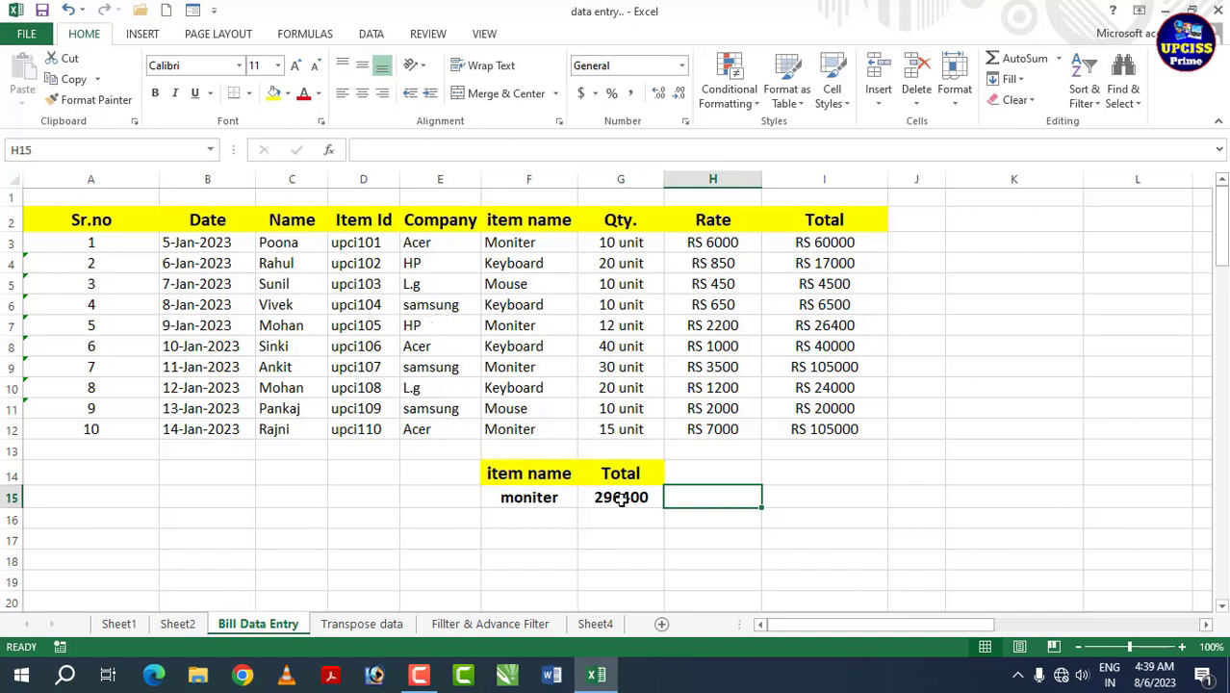
{"action": "left_click", "coordinate": [503, 539]}
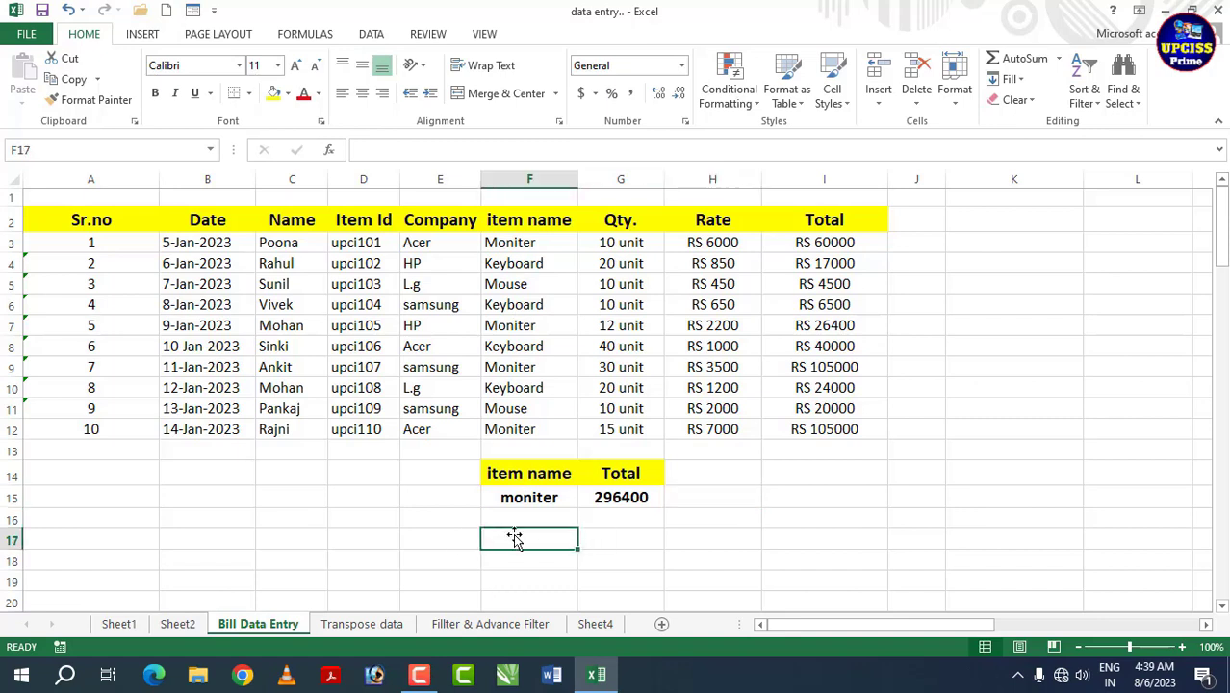
{"action": "left_click", "coordinate": [457, 523]}
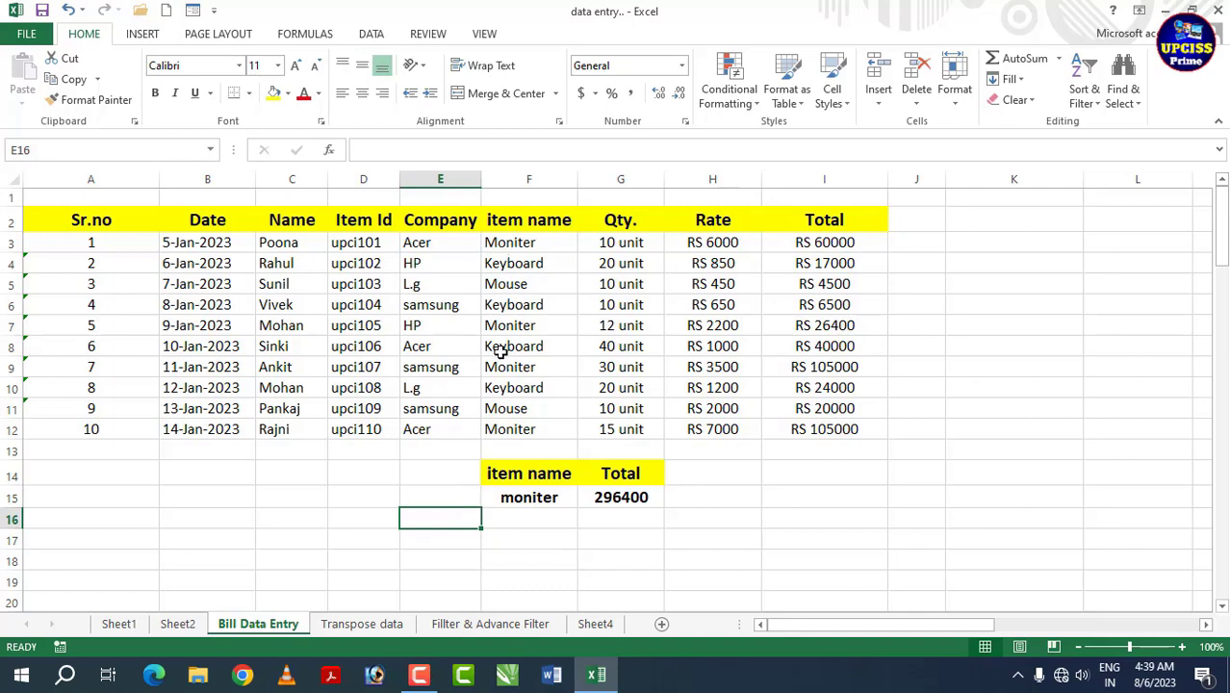
Step: Copy the Company header from E2 into cell E17 below the item total
{"action": "left_click", "coordinate": [434, 228]}
{"action": "key", "text": "ctrl+c"}
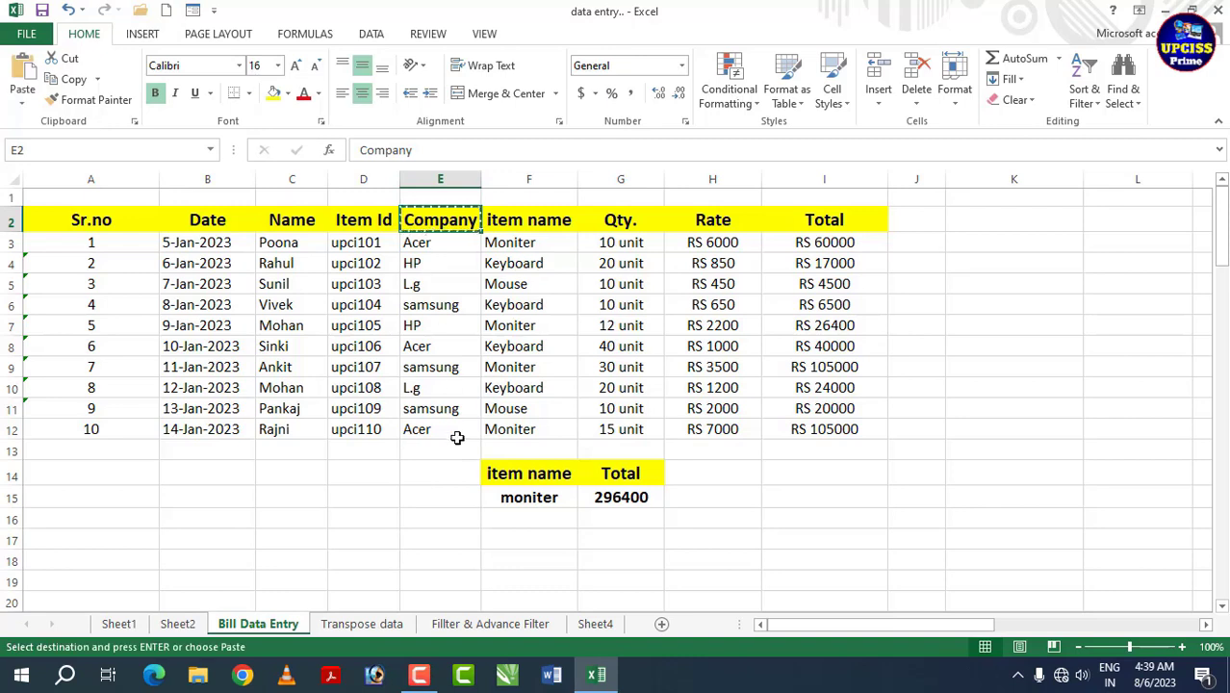
{"action": "left_click", "coordinate": [439, 537]}
{"action": "key", "text": "ctrl+v"}
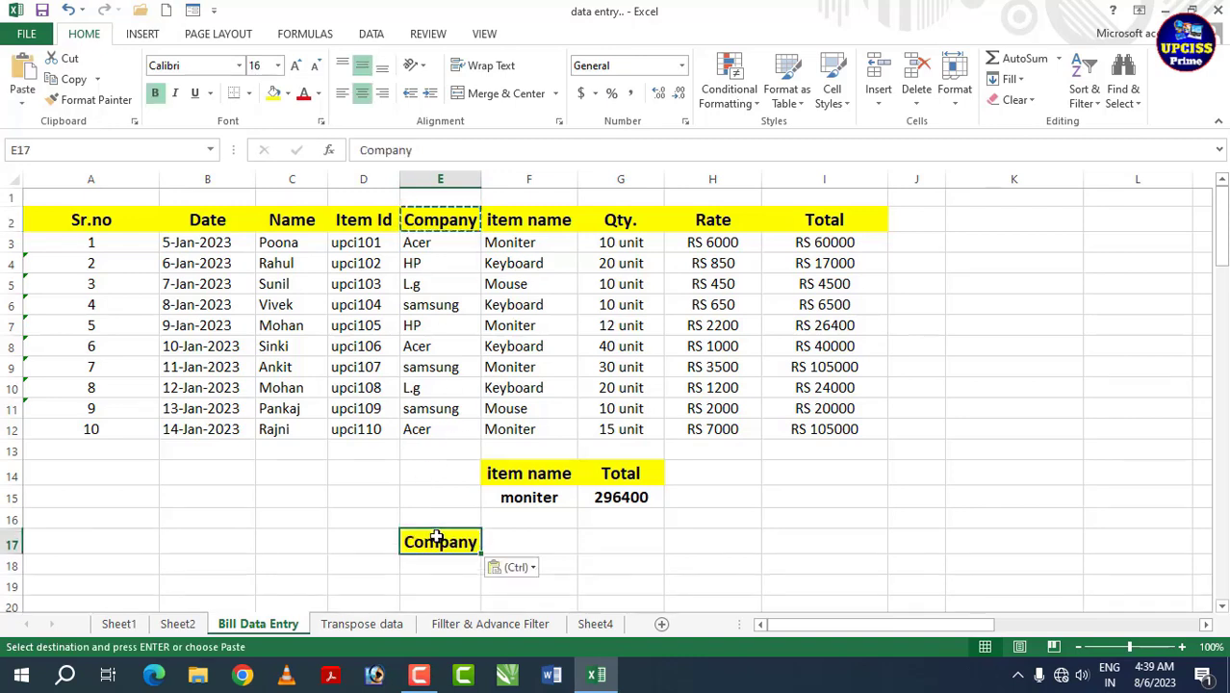
Step: Copy the item name header from F2 into cell F17, beside the copied Company header
{"action": "left_click", "coordinate": [526, 219]}
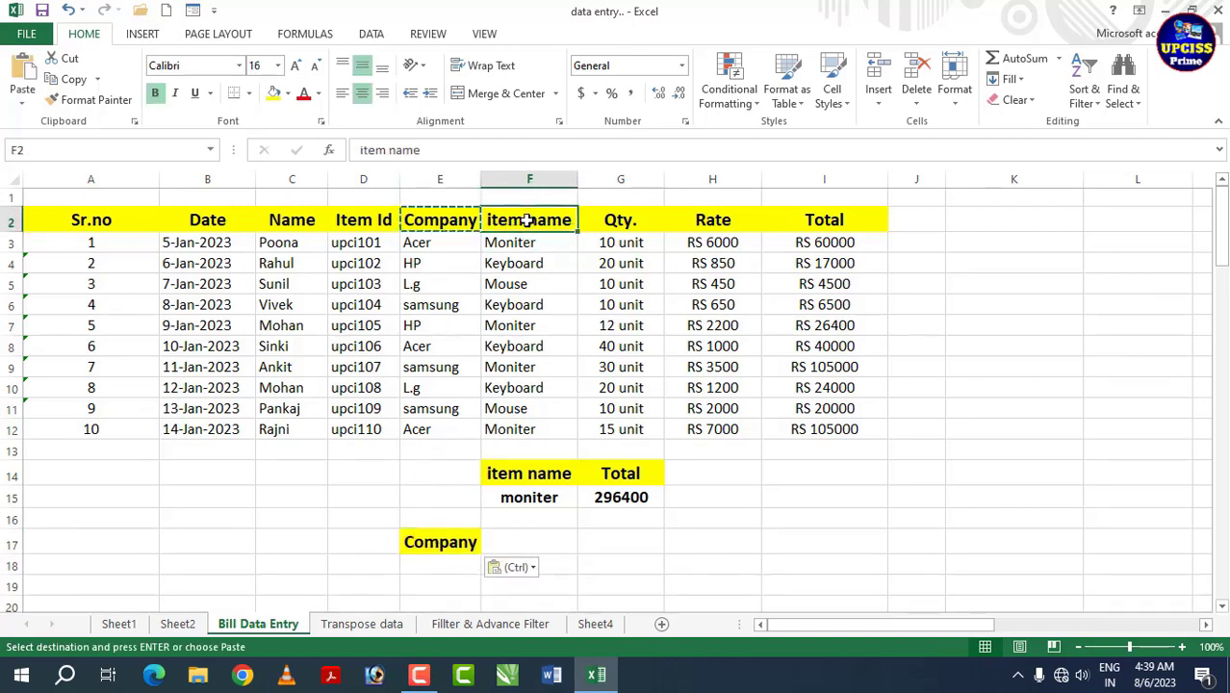
{"action": "key", "text": "ctrl+c"}
{"action": "left_click", "coordinate": [513, 547]}
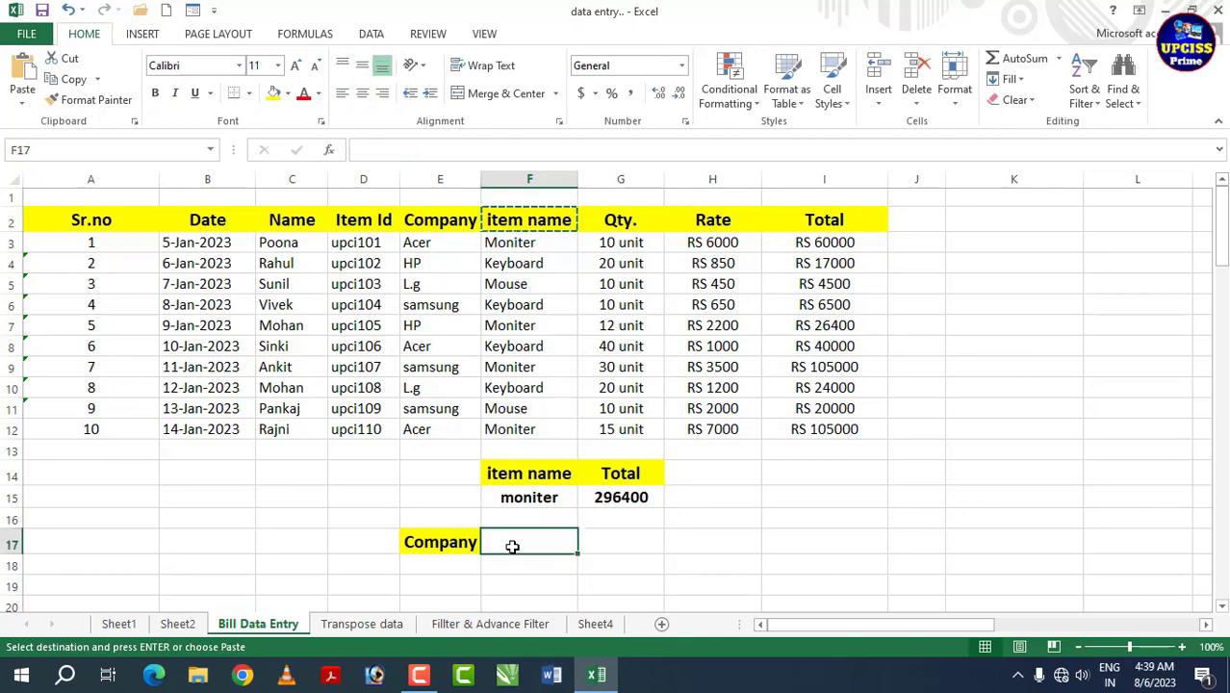
{"action": "key", "text": "ctrl+v"}
{"action": "key", "text": "ctrl"}
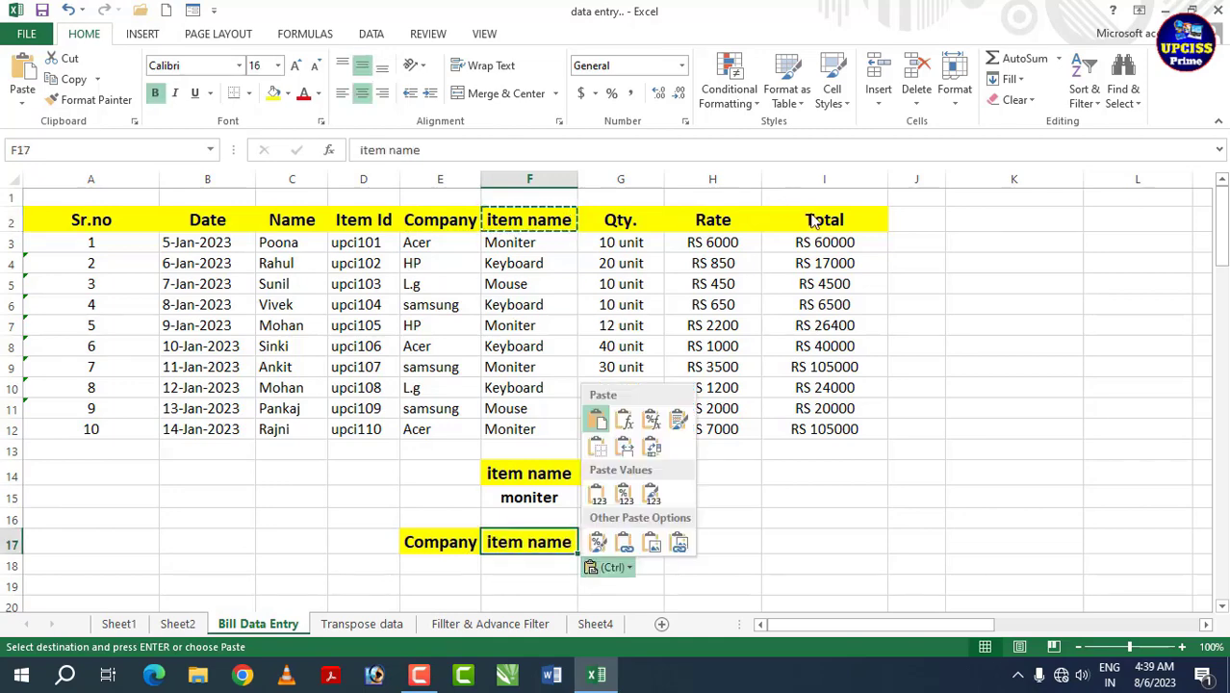
{"action": "key", "text": "Escape"}
Step: Copy the Total header from I2 into cell G17 to complete the second criteria header row
{"action": "left_click", "coordinate": [814, 220]}
{"action": "key", "text": "ctrl+c"}
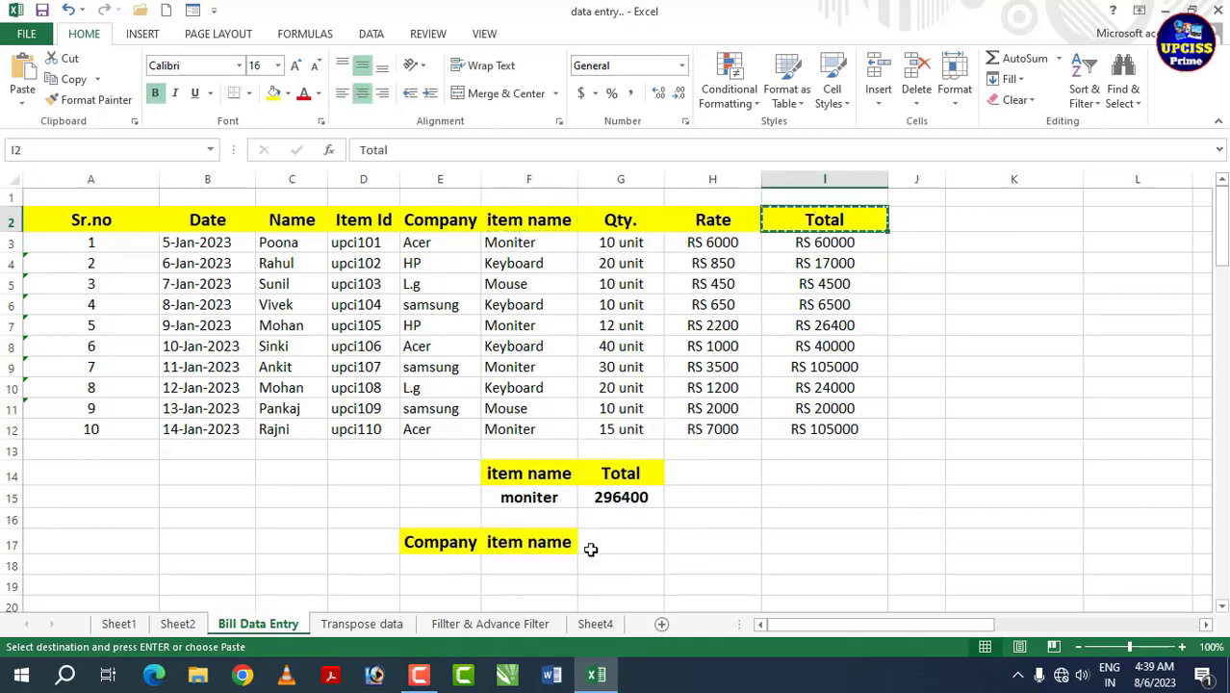
{"action": "left_click", "coordinate": [594, 541]}
{"action": "key", "text": "ctrl+v"}
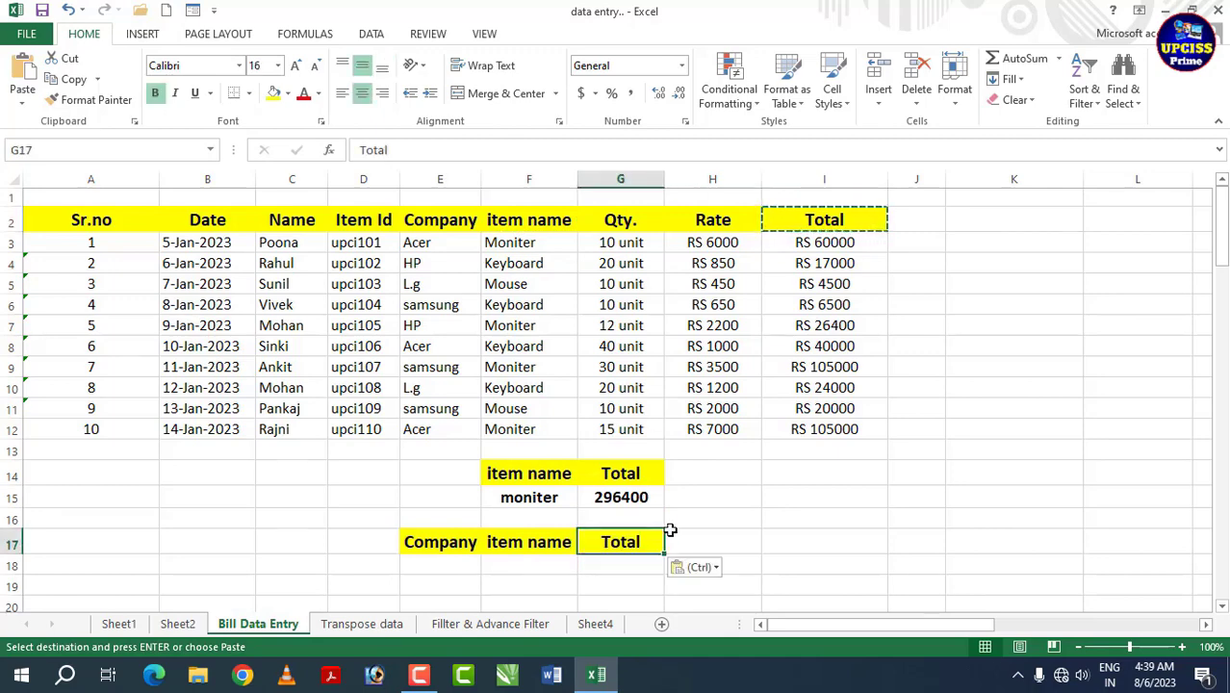
{"action": "key", "text": "Right"}
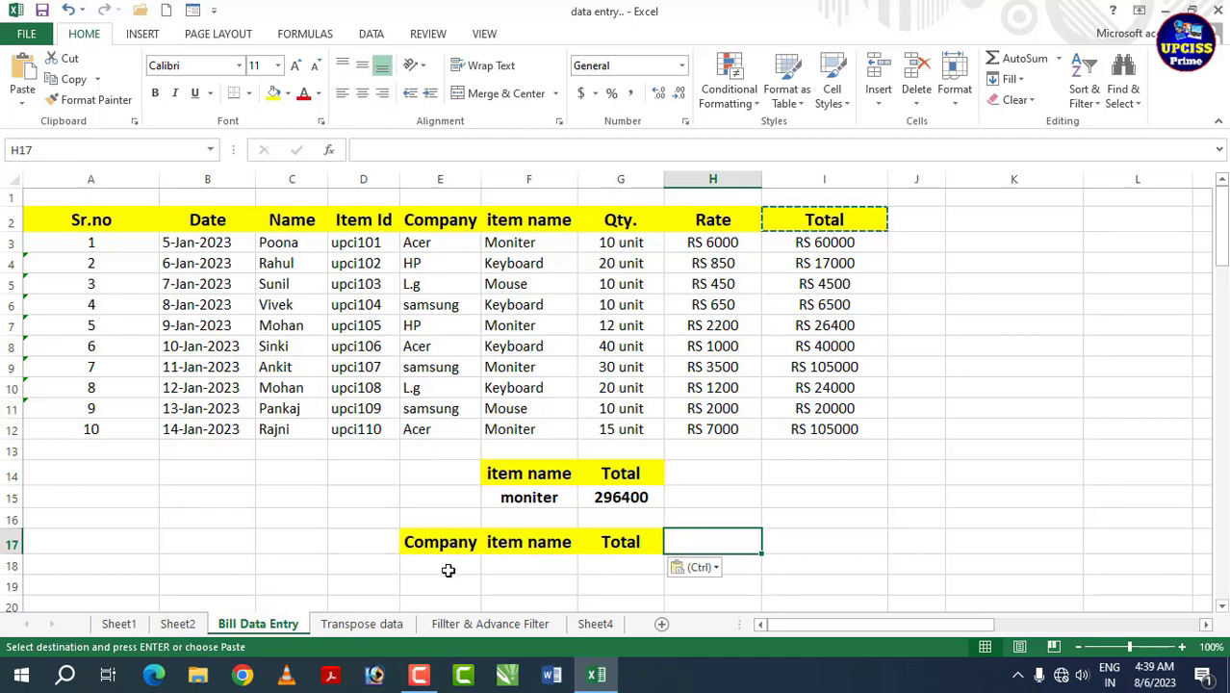
Step: Start a SUMIFS formula in cell G18 with the totals I3:I12 as its sum range
{"action": "left_click", "coordinate": [616, 565]}
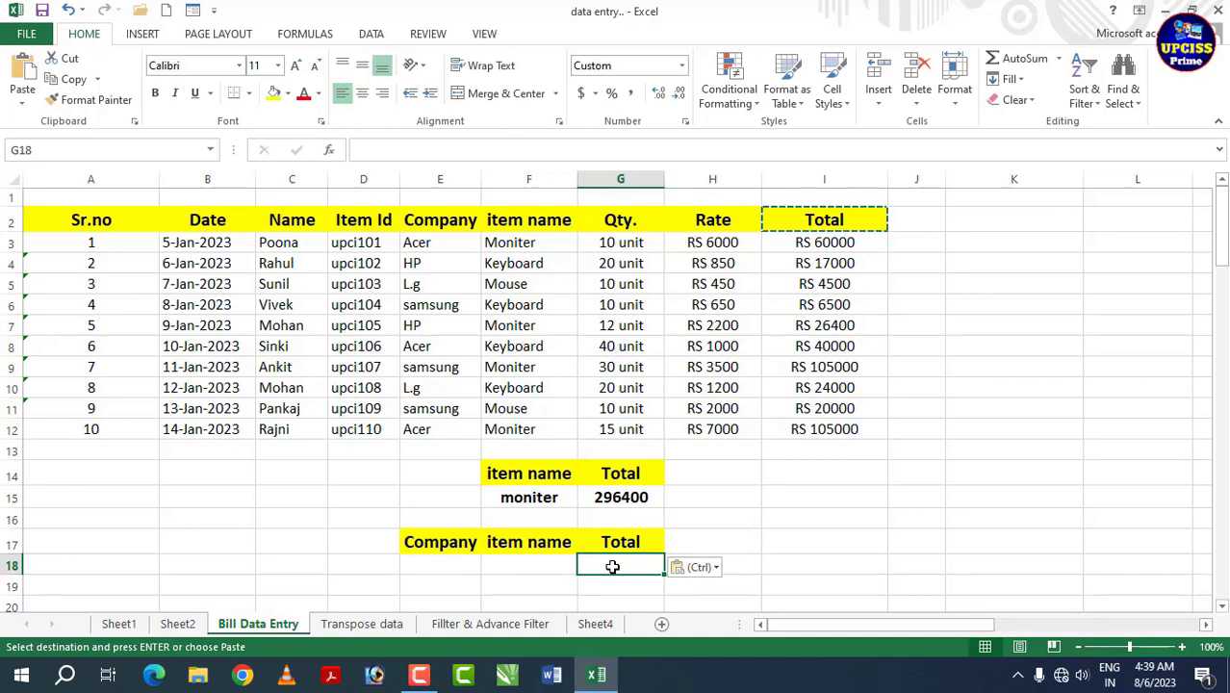
{"action": "type", "text": "=sumi"}
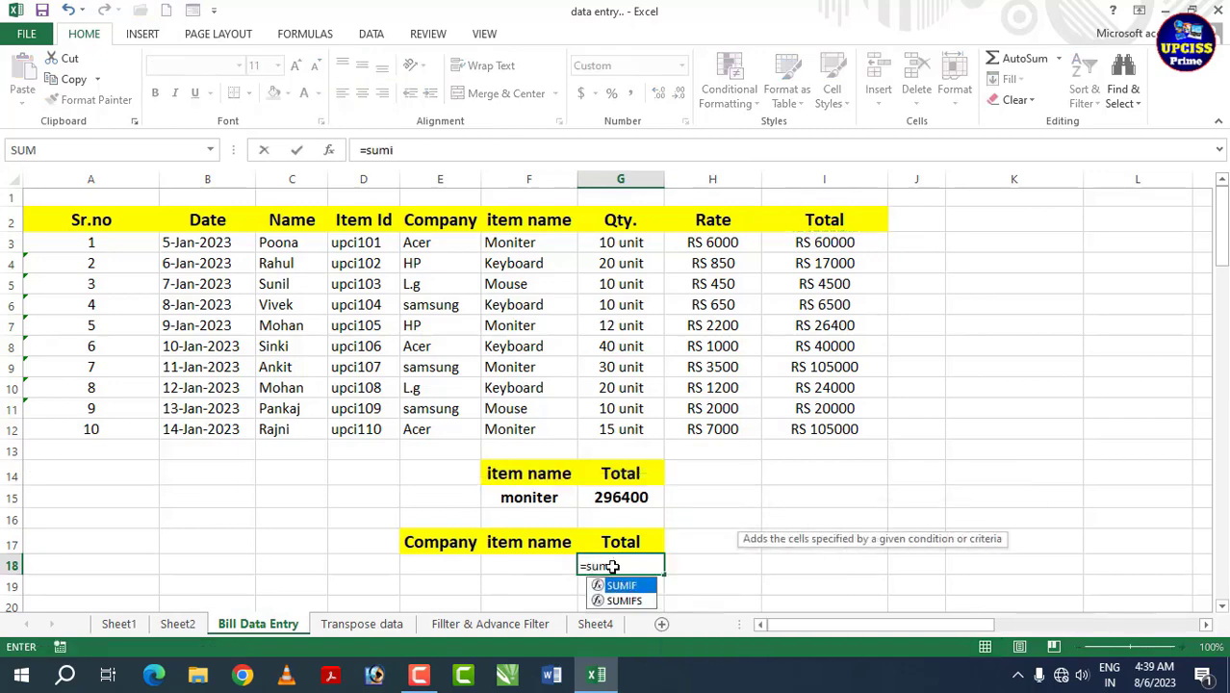
{"action": "key", "text": "Down"}
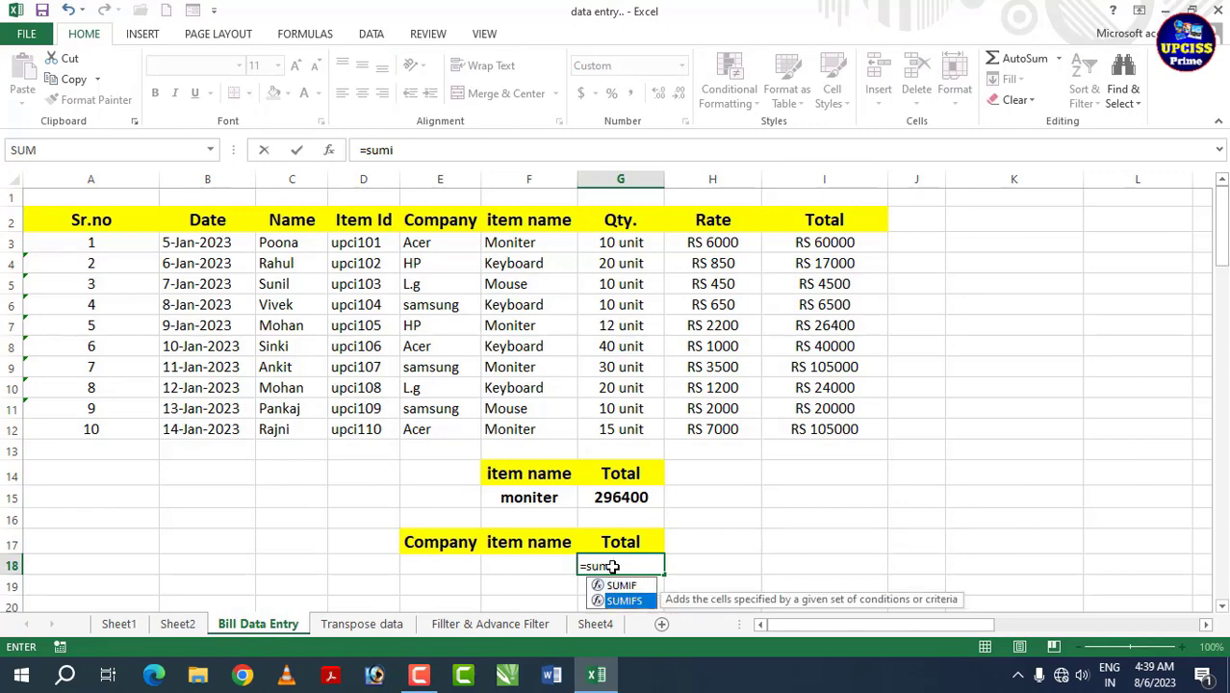
{"action": "key", "text": "Tab"}
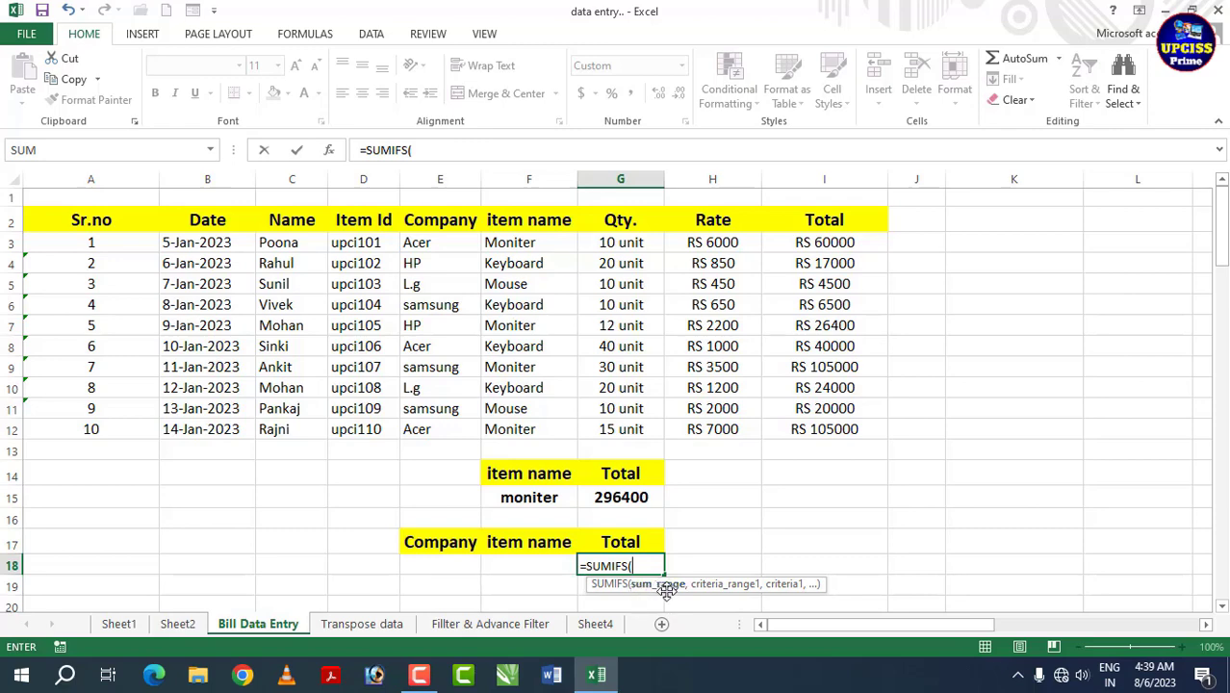
{"action": "left_click_drag", "start_coordinate": [830, 242], "coordinate": [832, 429]}
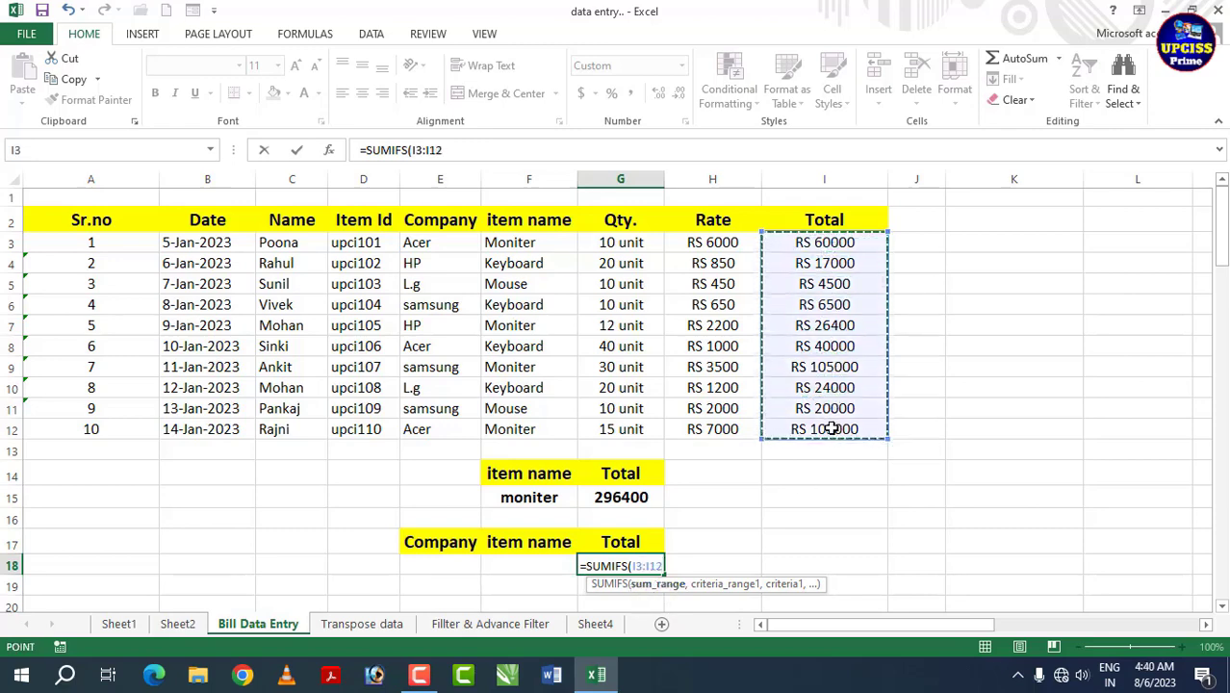
{"action": "type", "text": ","}
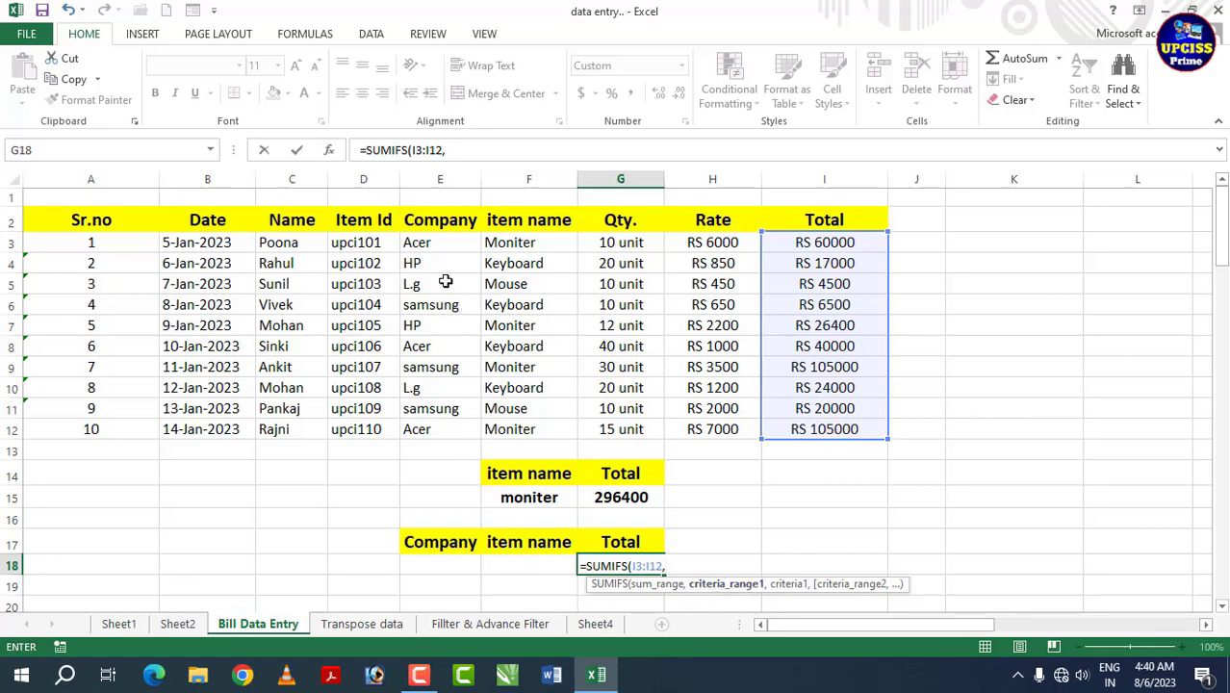
Step: Add the companies E3:E12 as the first criteria range and E18 as its criterion in the G18 formula
{"action": "left_click_drag", "start_coordinate": [429, 237], "coordinate": [426, 426]}
{"action": "type", "text": ","}
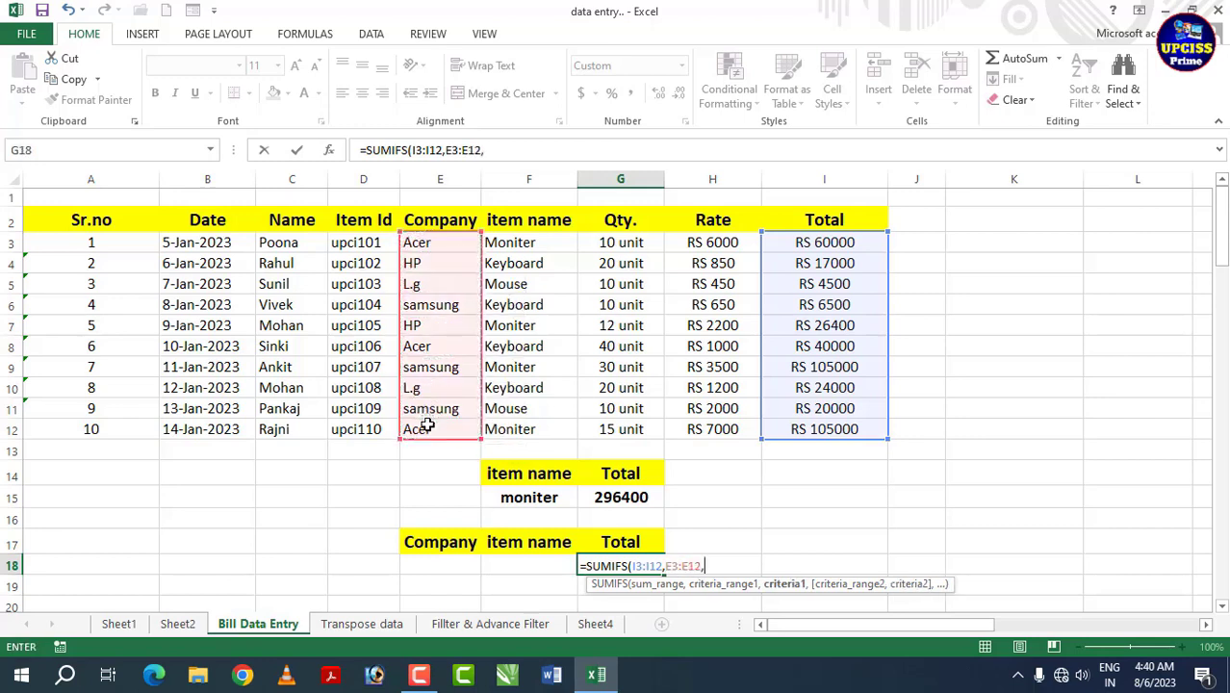
{"action": "left_click", "coordinate": [432, 567]}
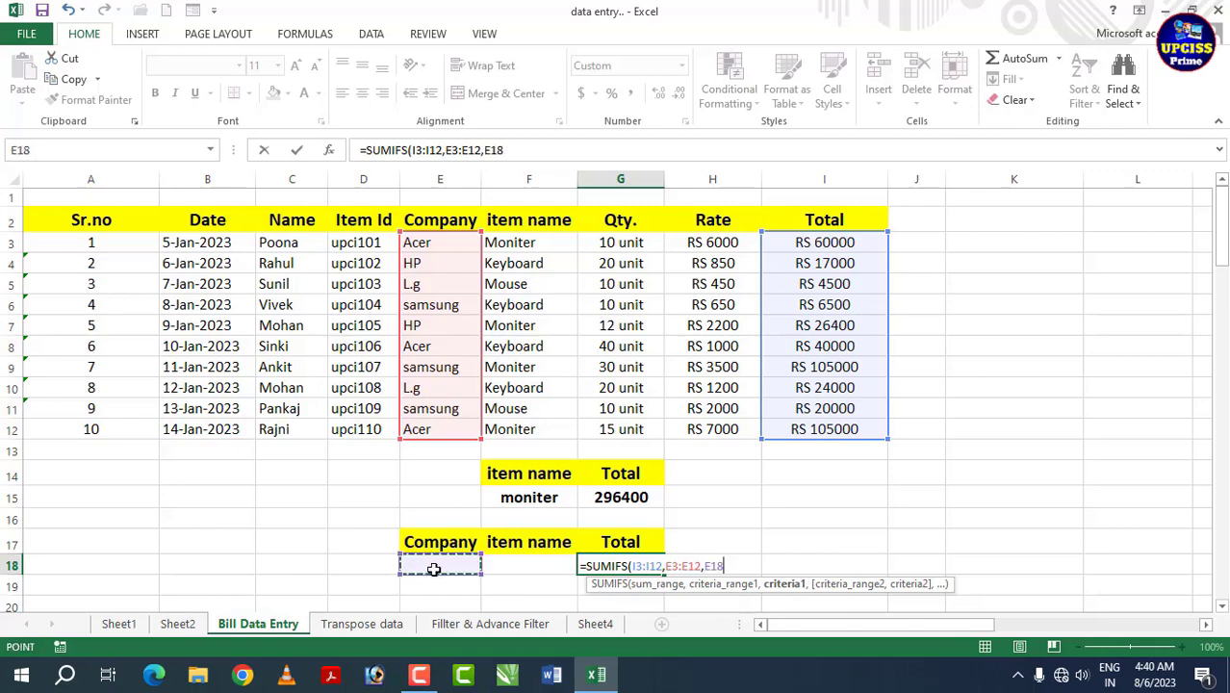
{"action": "type", "text": ","}
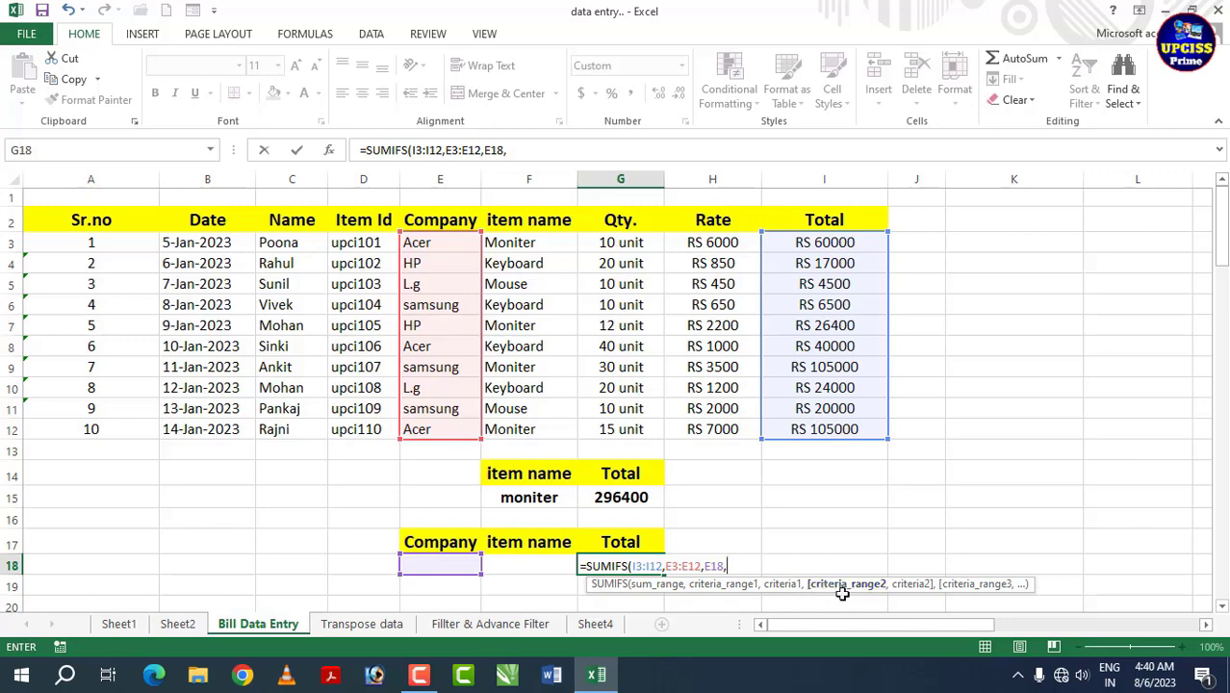
Step: Complete the G18 SUMIFS formula with item names F3:F12 as the second criteria range and F18 as its criterion
{"action": "left_click_drag", "start_coordinate": [547, 243], "coordinate": [547, 429]}
{"action": "type", "text": ","}
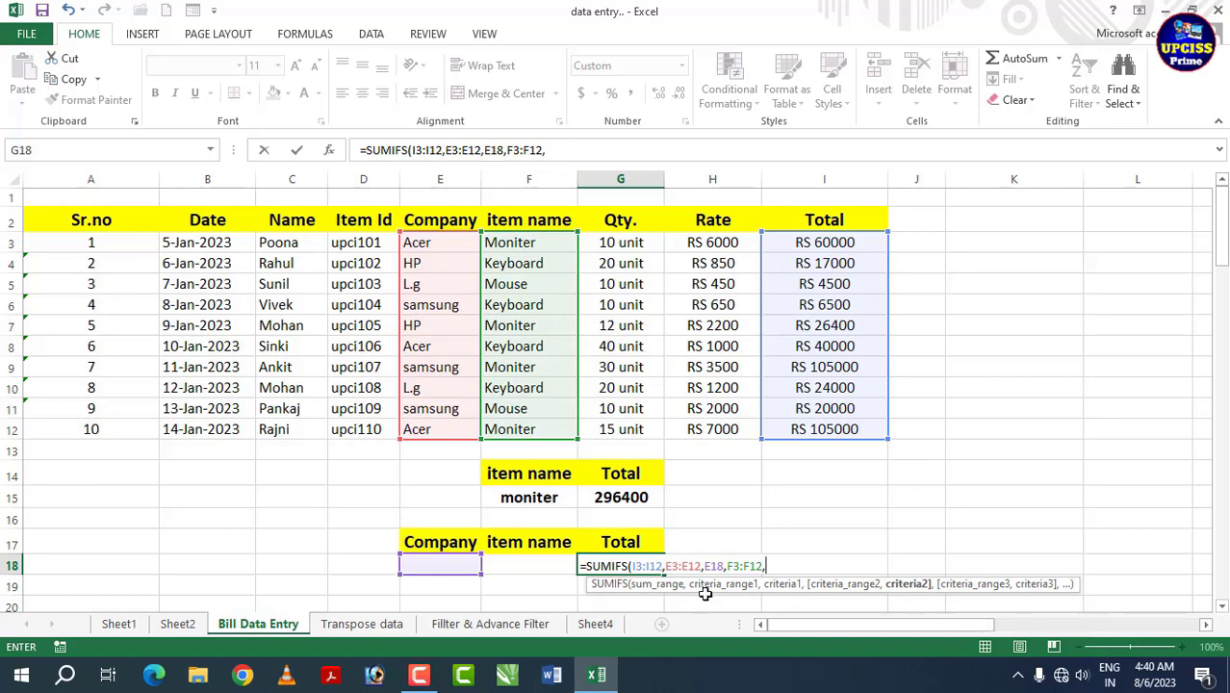
{"action": "left_click", "coordinate": [535, 566]}
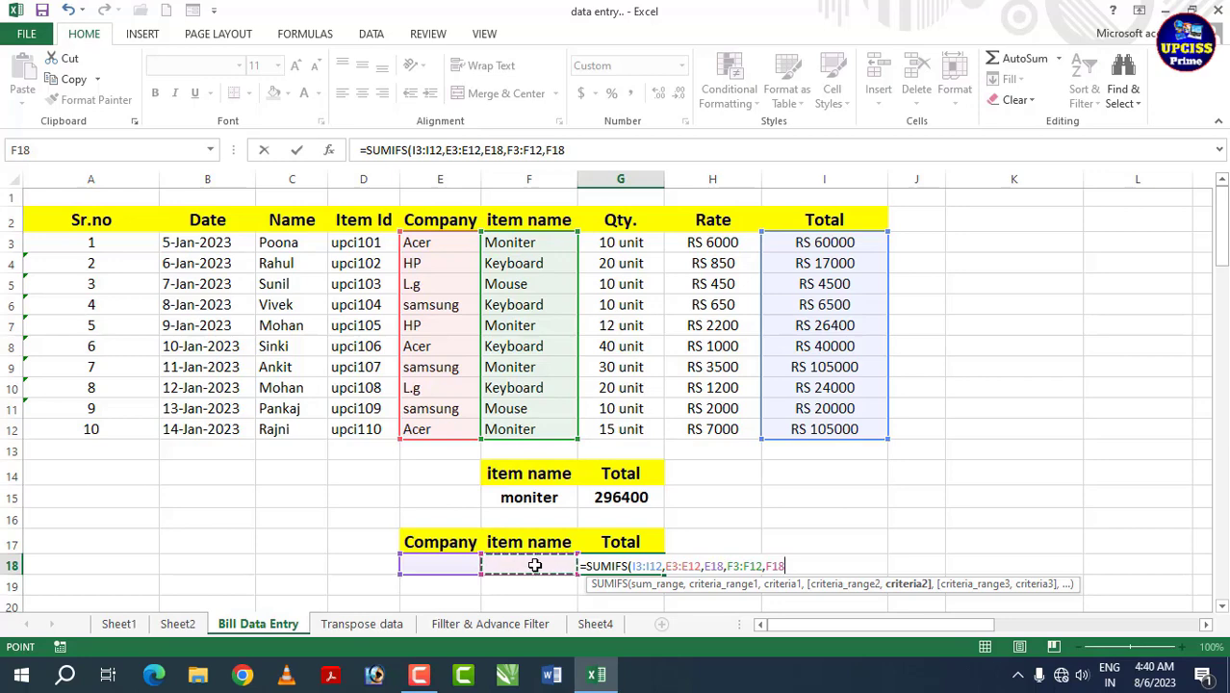
{"action": "type", "text": ")"}
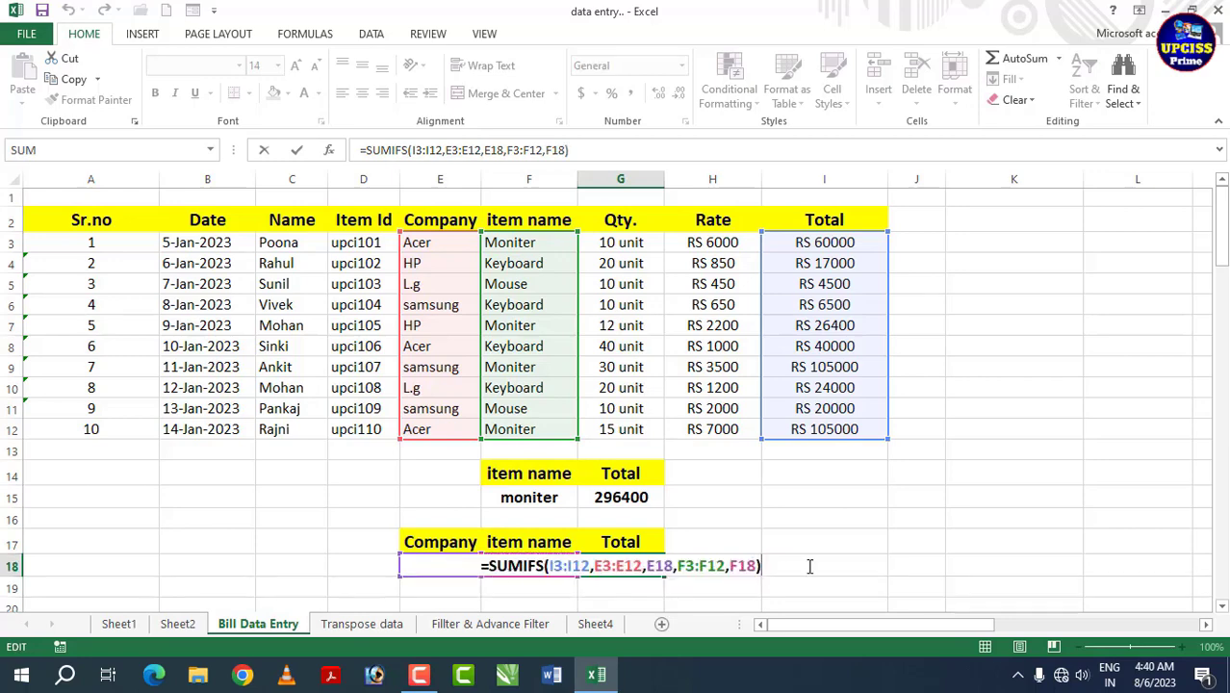
{"action": "key", "text": "Return"}
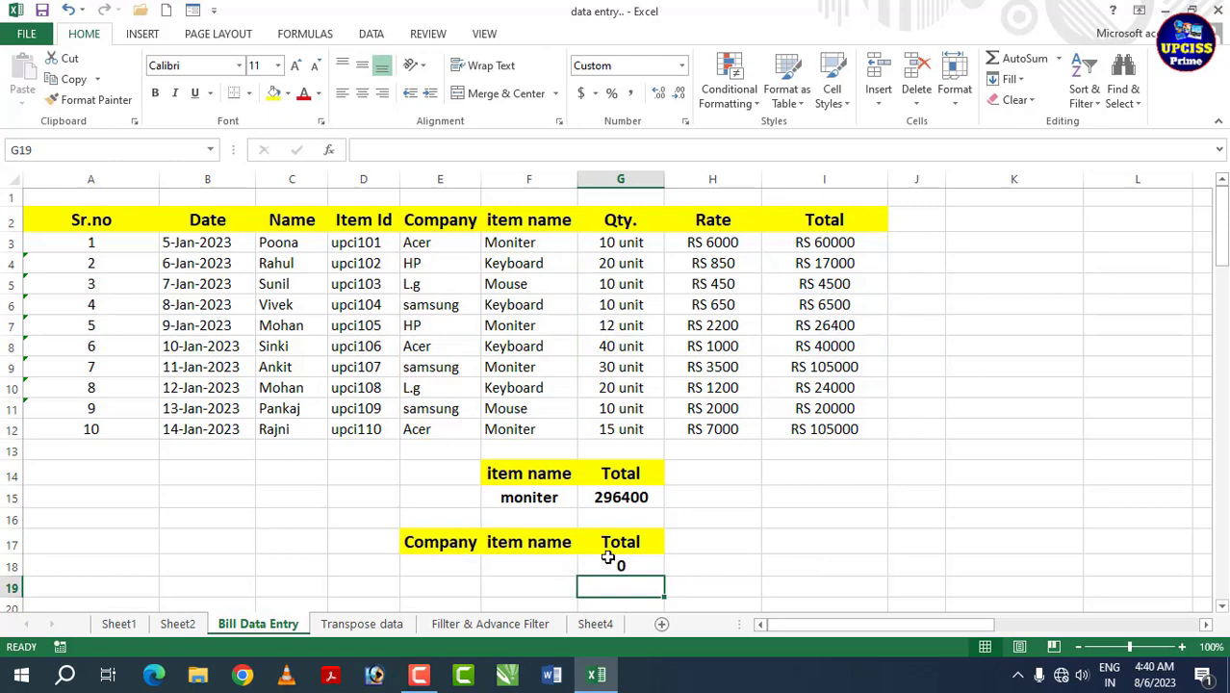
Step: Enter moniter as the item name criterion in F18 and Acer as the company criterion in E18
{"action": "left_click", "coordinate": [536, 568]}
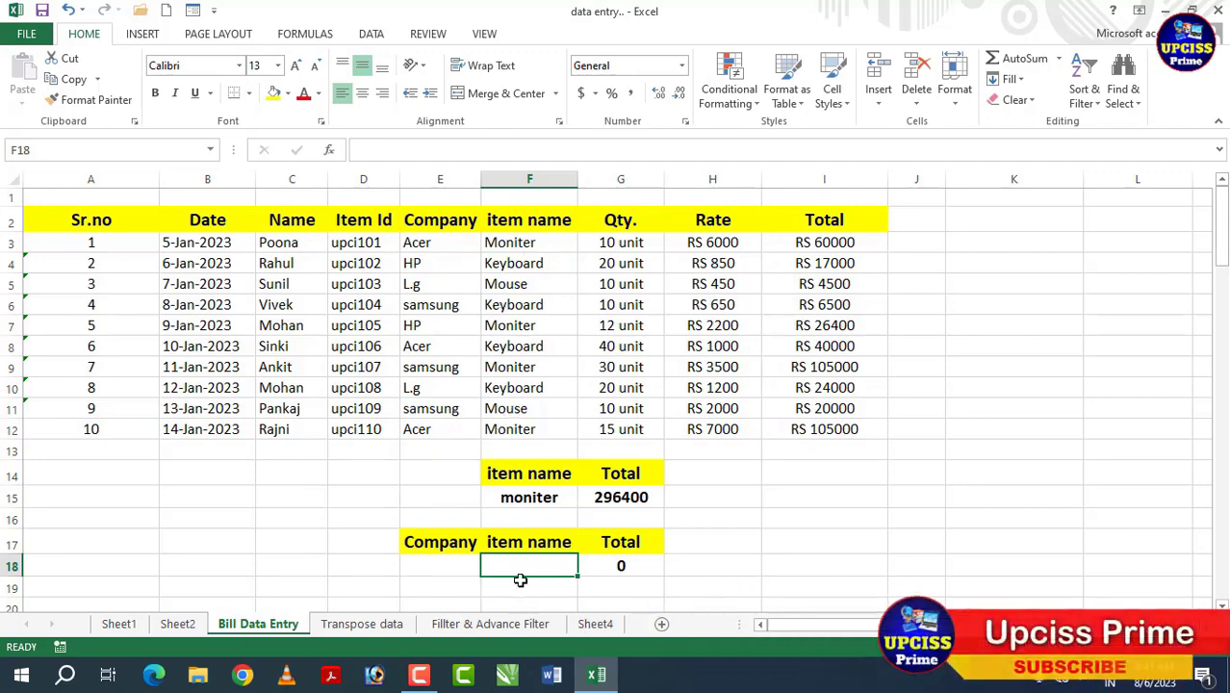
{"action": "type", "text": "mon"}
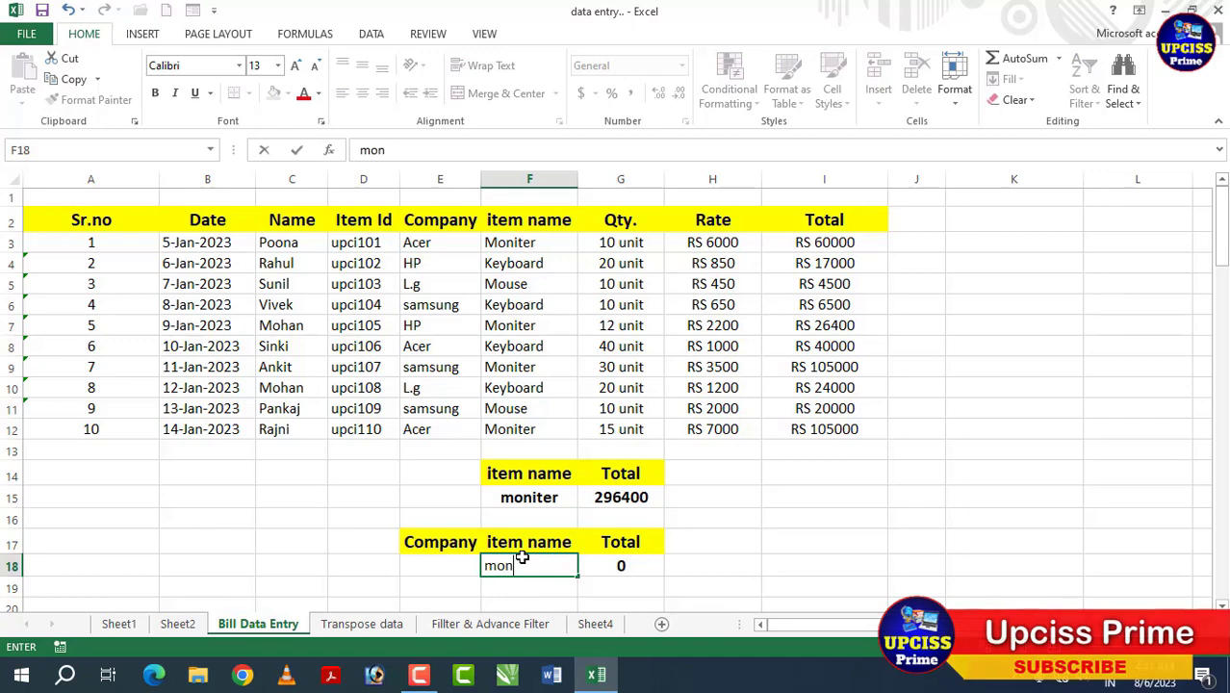
{"action": "type", "text": "iter"}
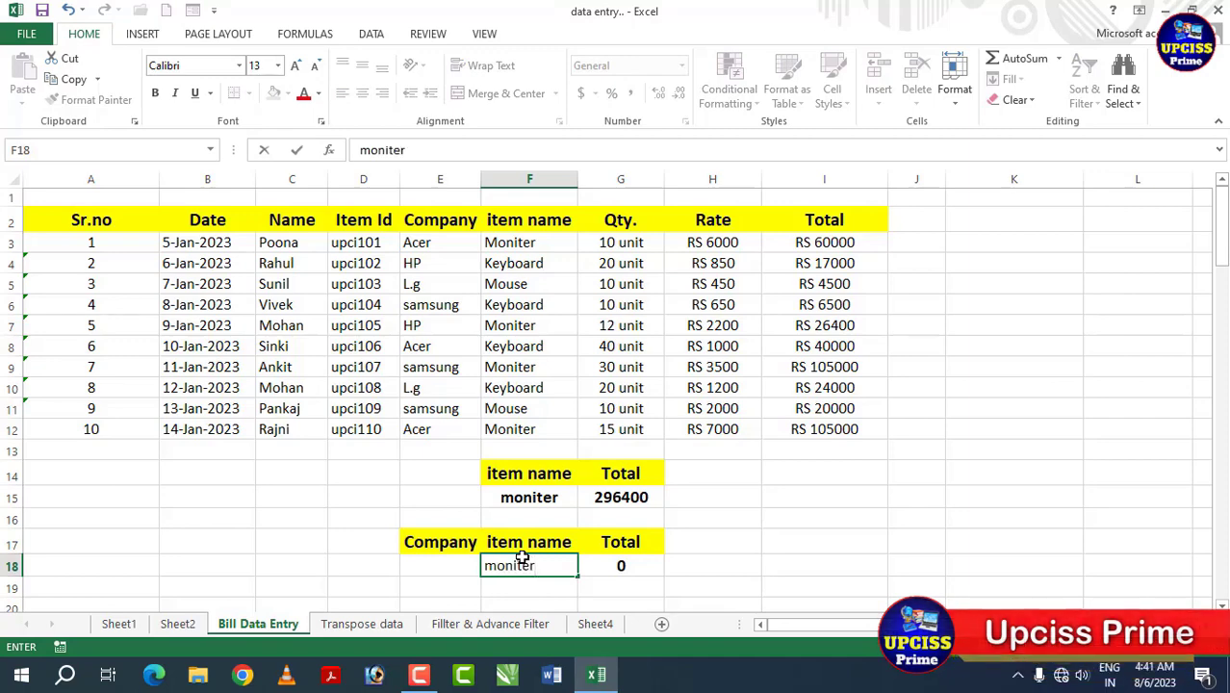
{"action": "key", "text": "Return"}
{"action": "left_click", "coordinate": [454, 564]}
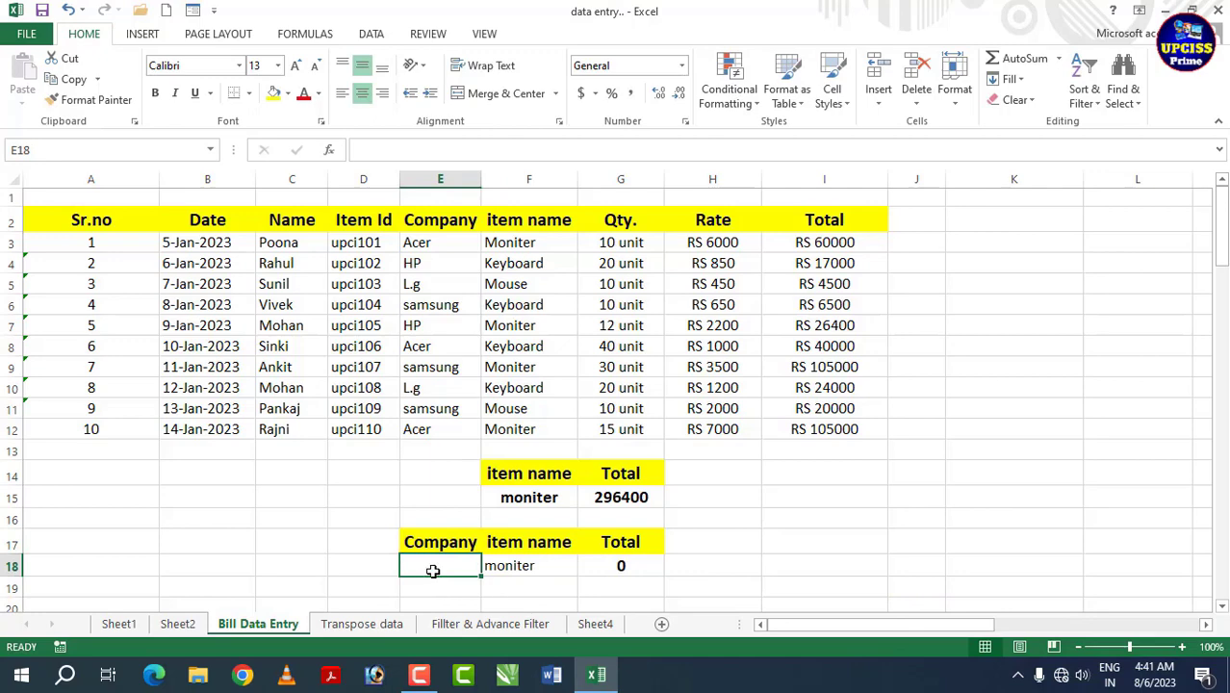
{"action": "type", "text": "Acer"}
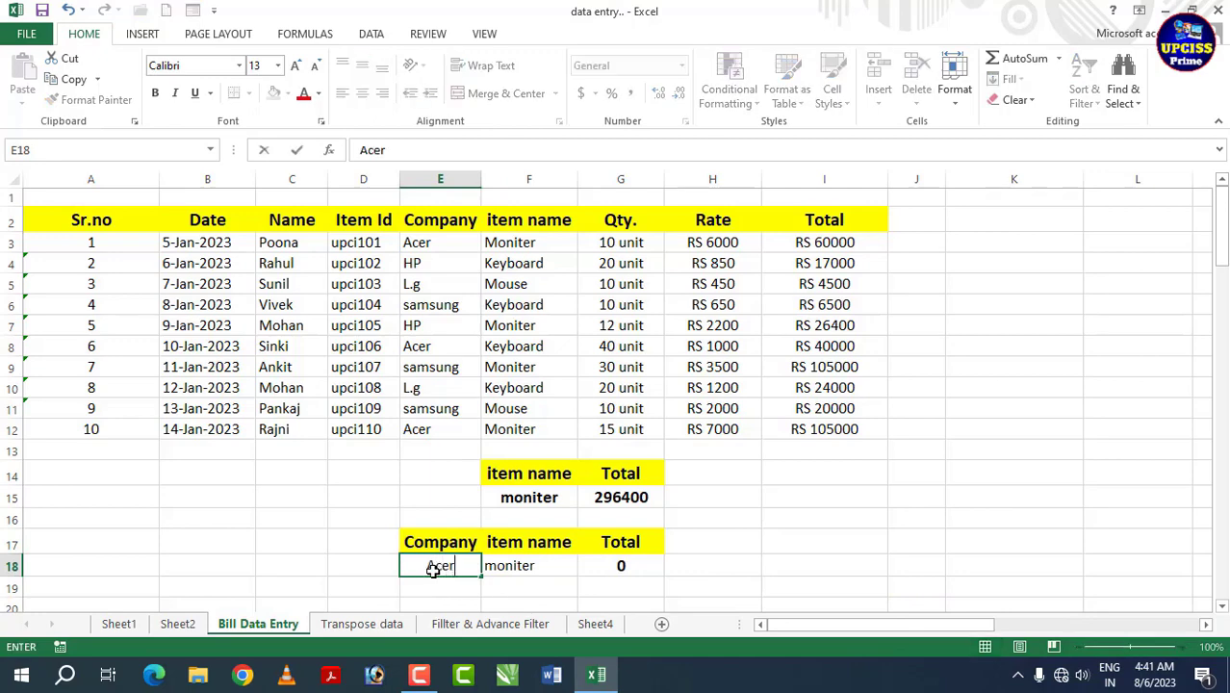
{"action": "key", "text": "Return"}
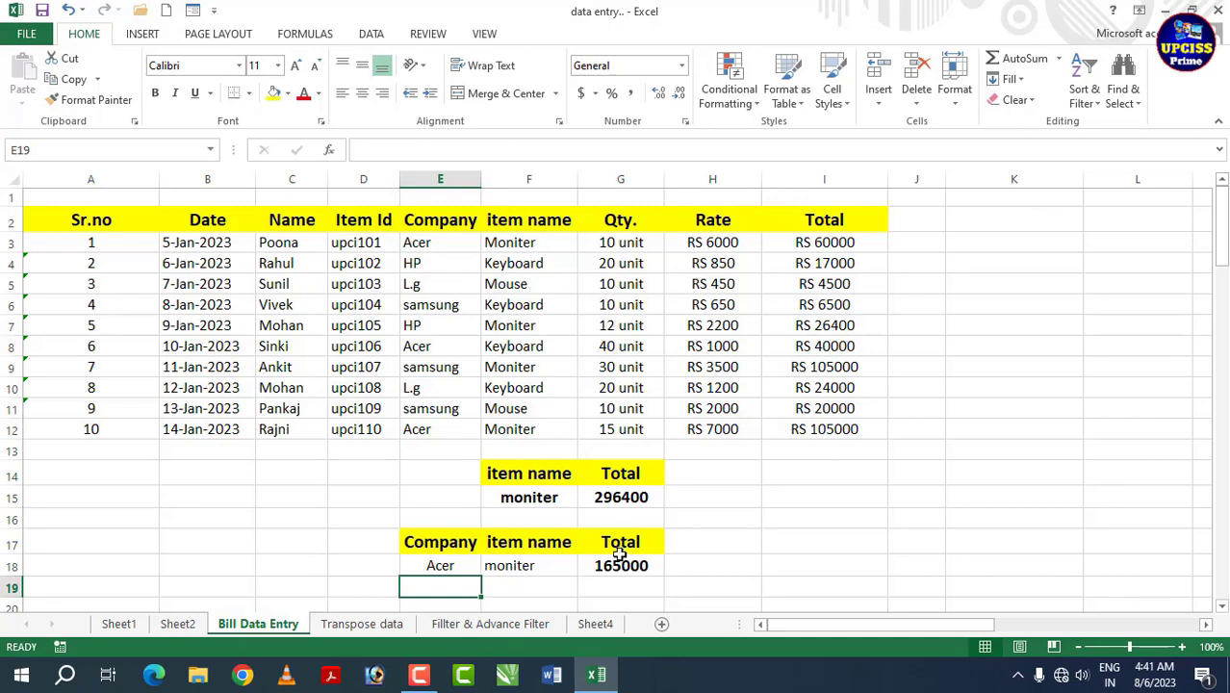
{"action": "left_click", "coordinate": [442, 243]}
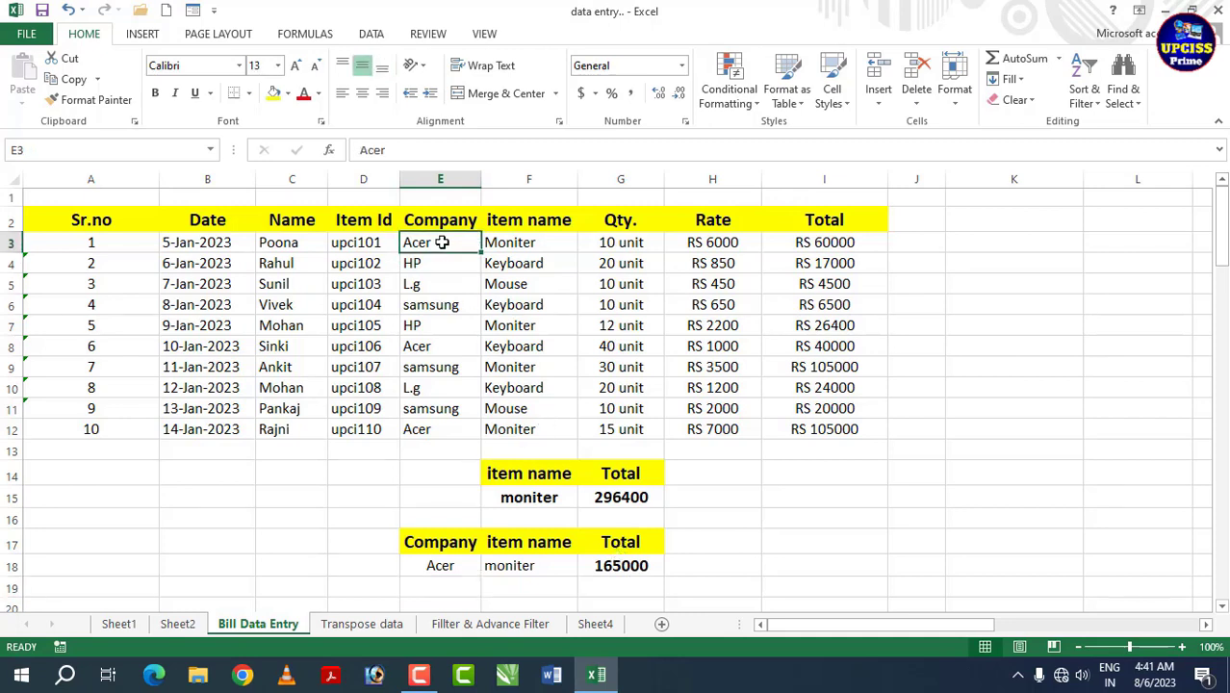
{"action": "left_click", "coordinate": [531, 250]}
{"action": "left_click", "coordinate": [497, 427]}
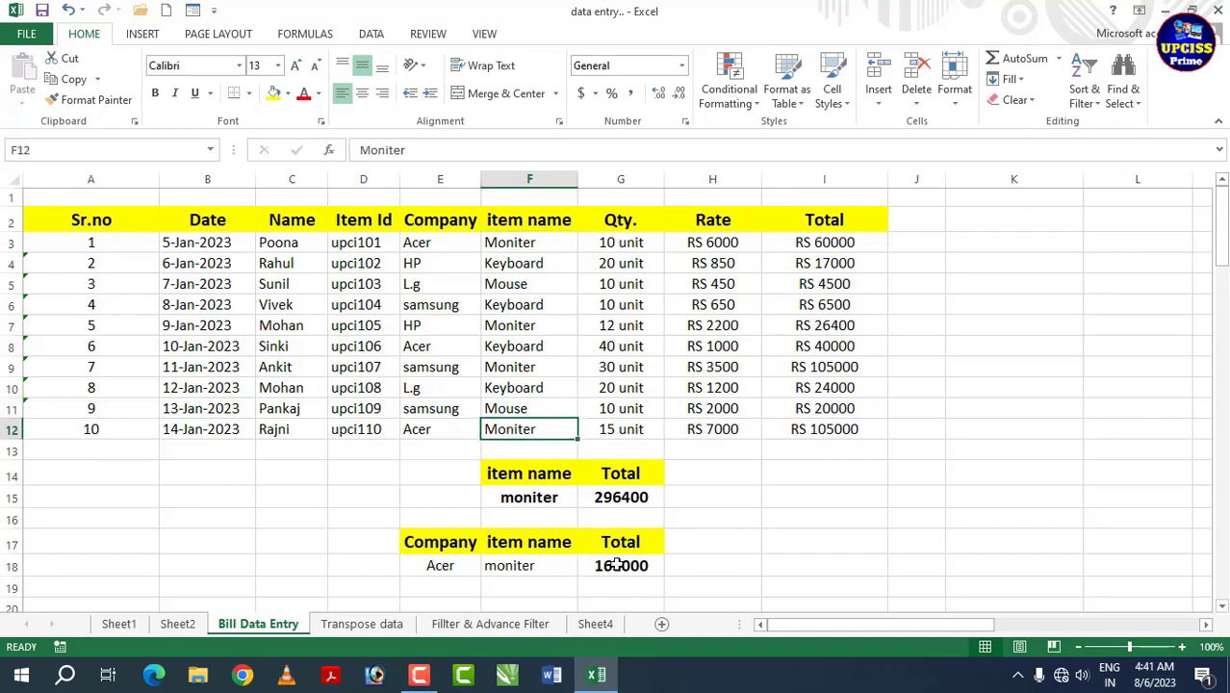
{"action": "left_click", "coordinate": [611, 500]}
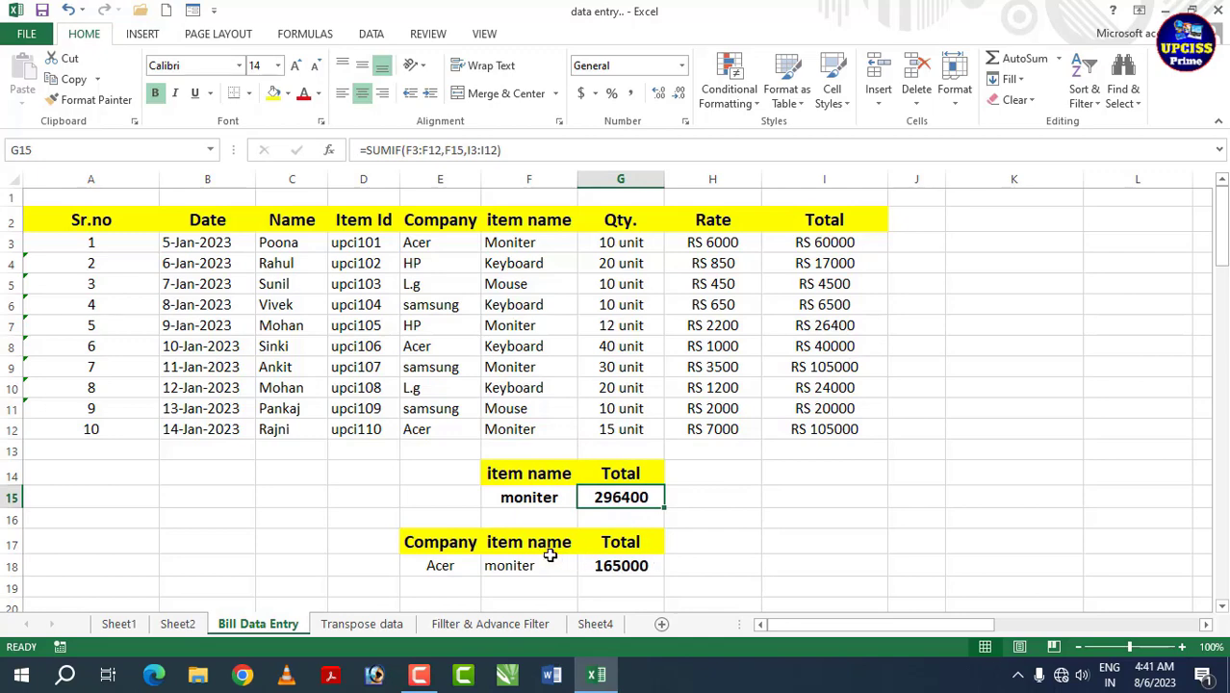
Step: Change the company criterion in E18 to hp
{"action": "left_click", "coordinate": [442, 567]}
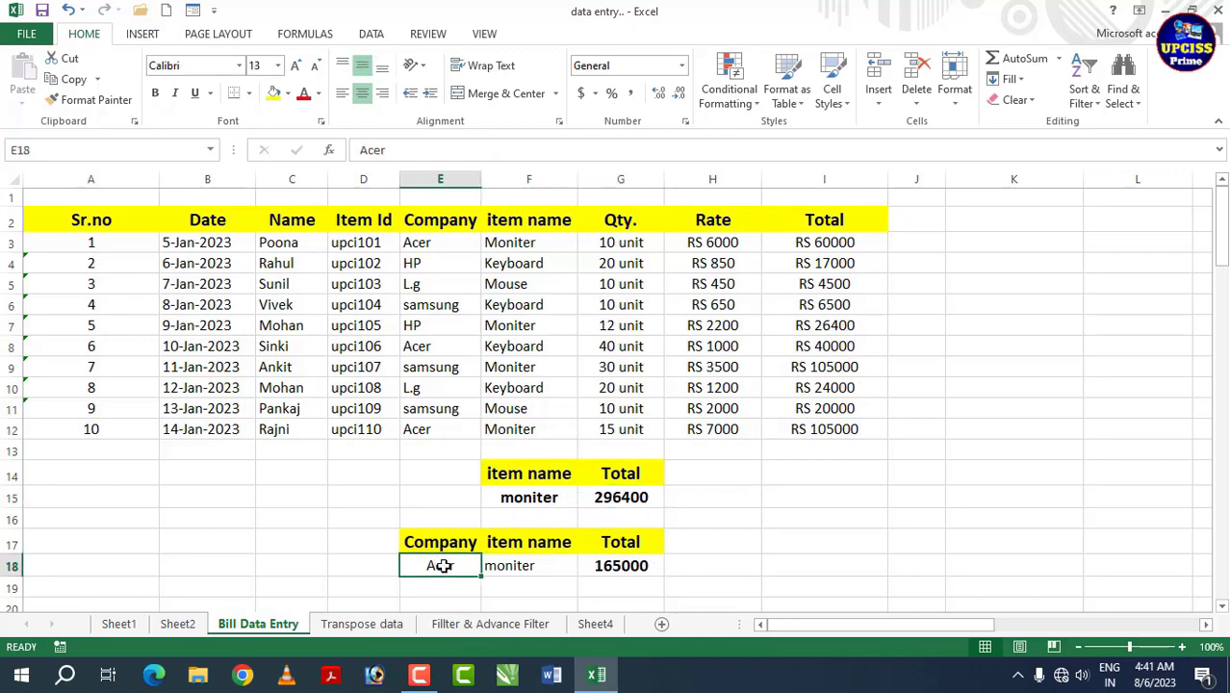
{"action": "type", "text": "hp"}
{"action": "key", "text": "Return"}
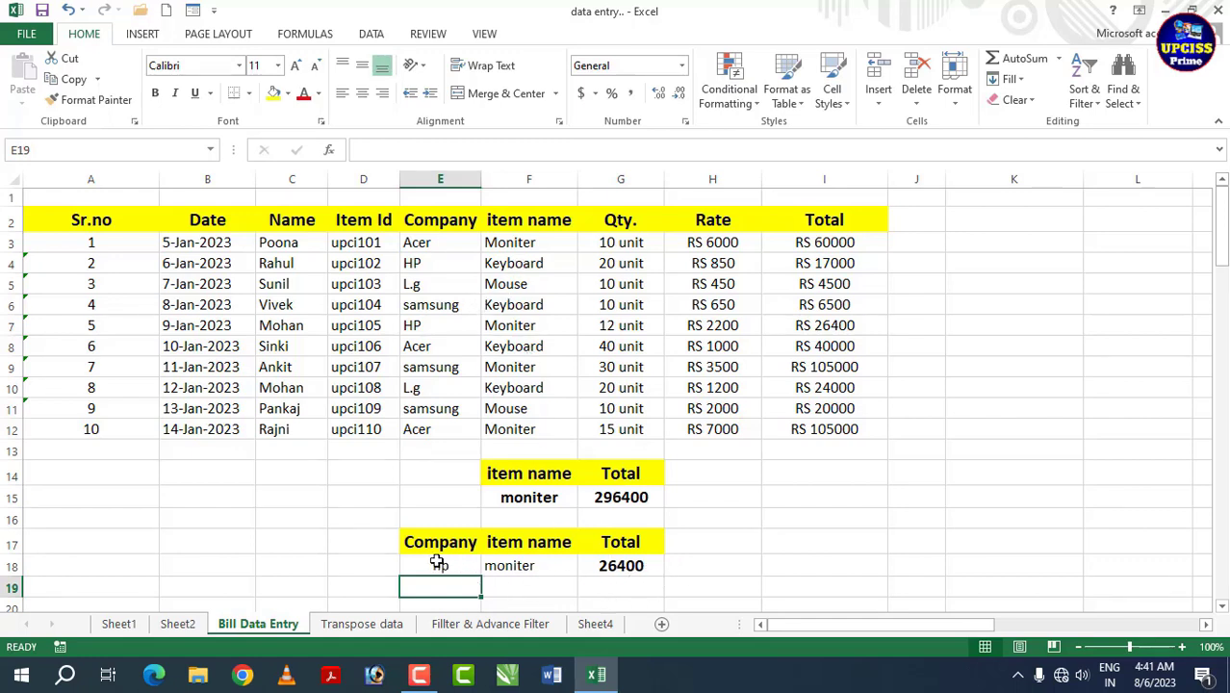
Step: Review the SUMIFS formula in G18 and its referenced ranges without changing it
{"action": "left_click", "coordinate": [616, 567]}
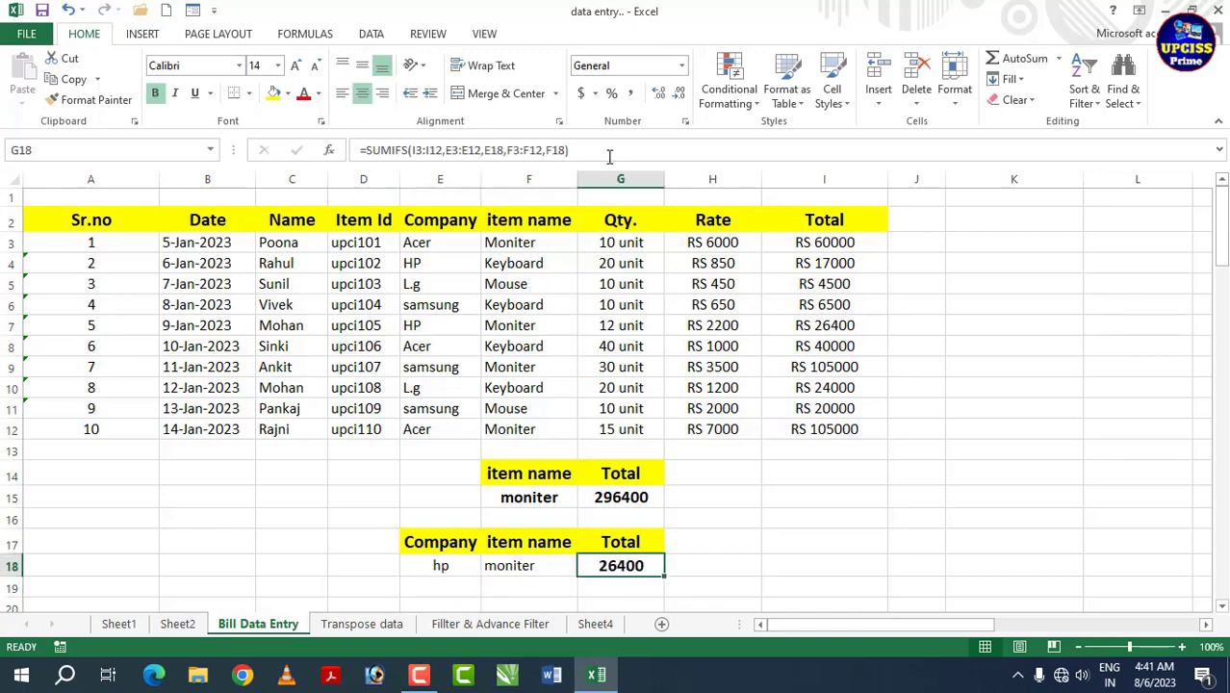
{"action": "left_click_drag", "start_coordinate": [609, 154], "coordinate": [418, 159]}
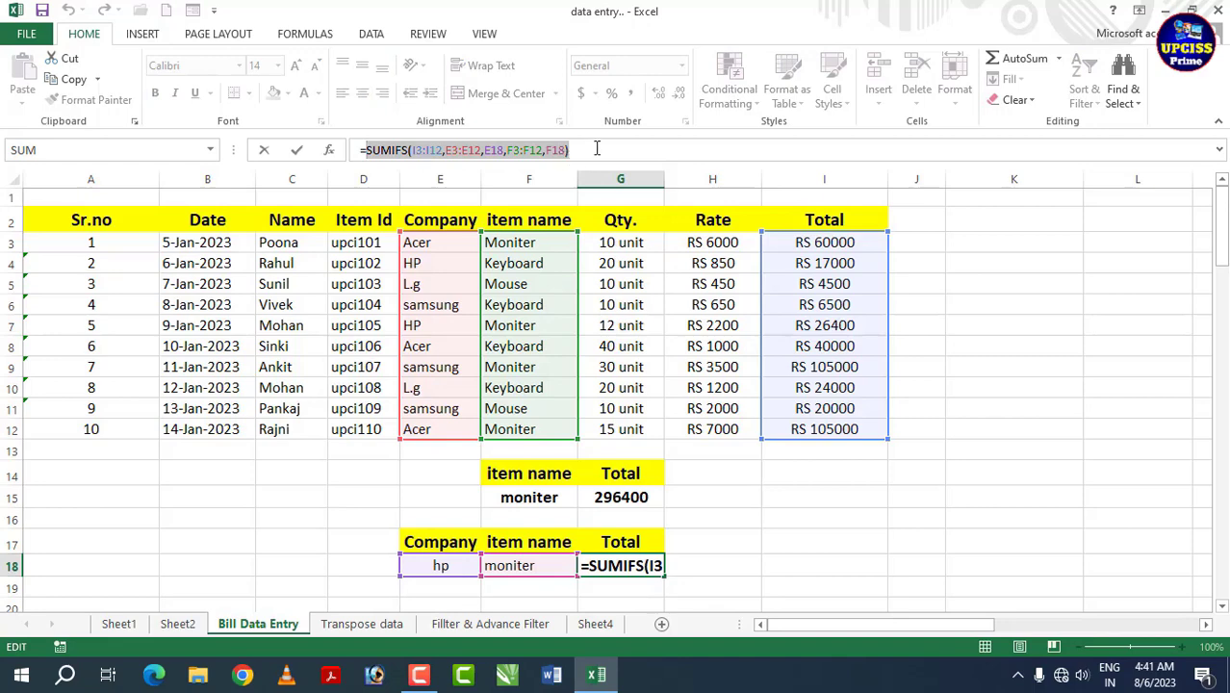
{"action": "left_click", "coordinate": [794, 537]}
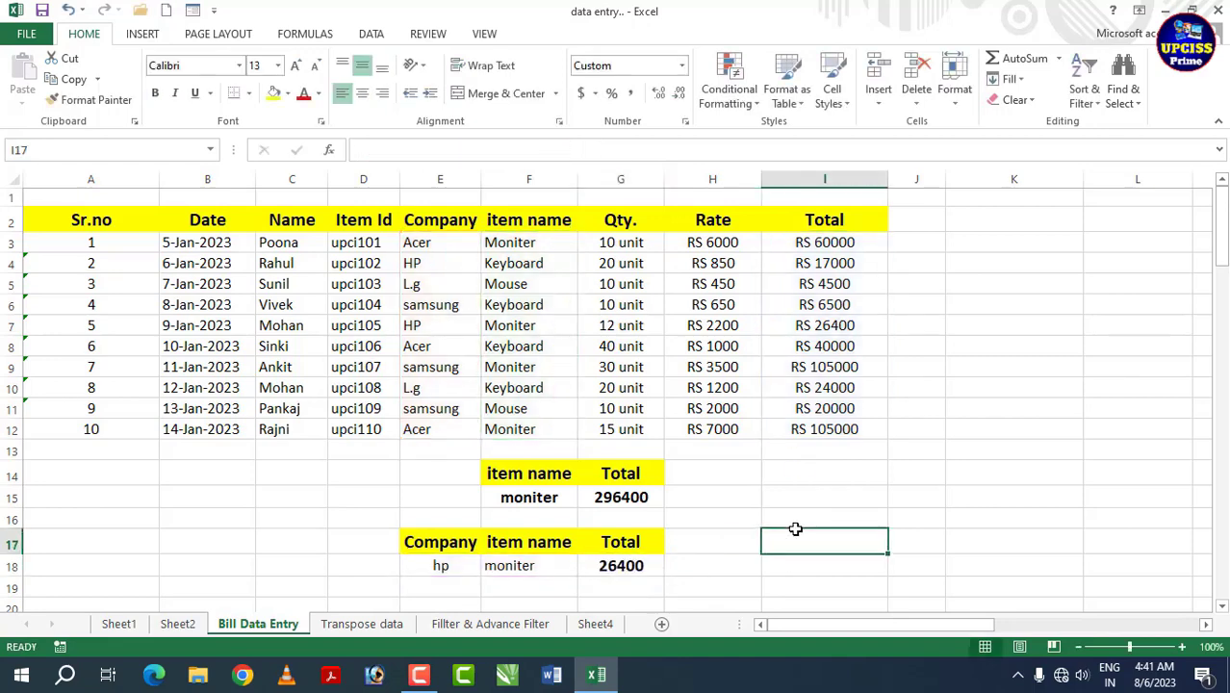
{"action": "left_click", "coordinate": [597, 567]}
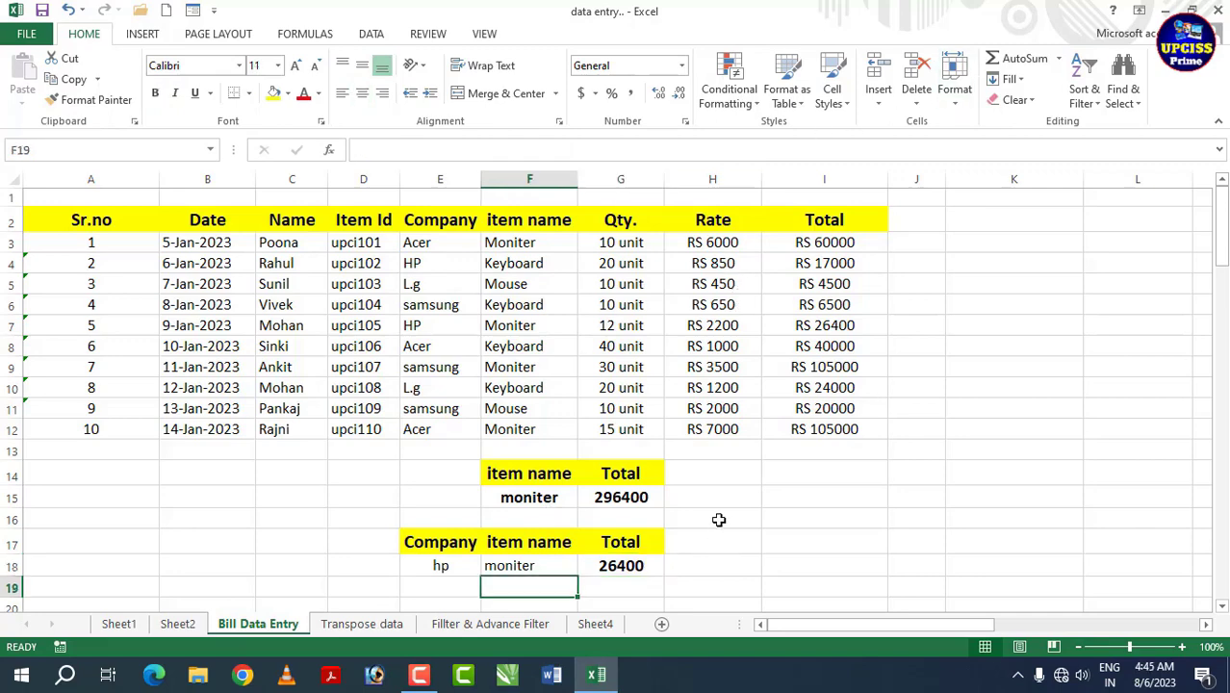
{"action": "left_click", "coordinate": [717, 517]}
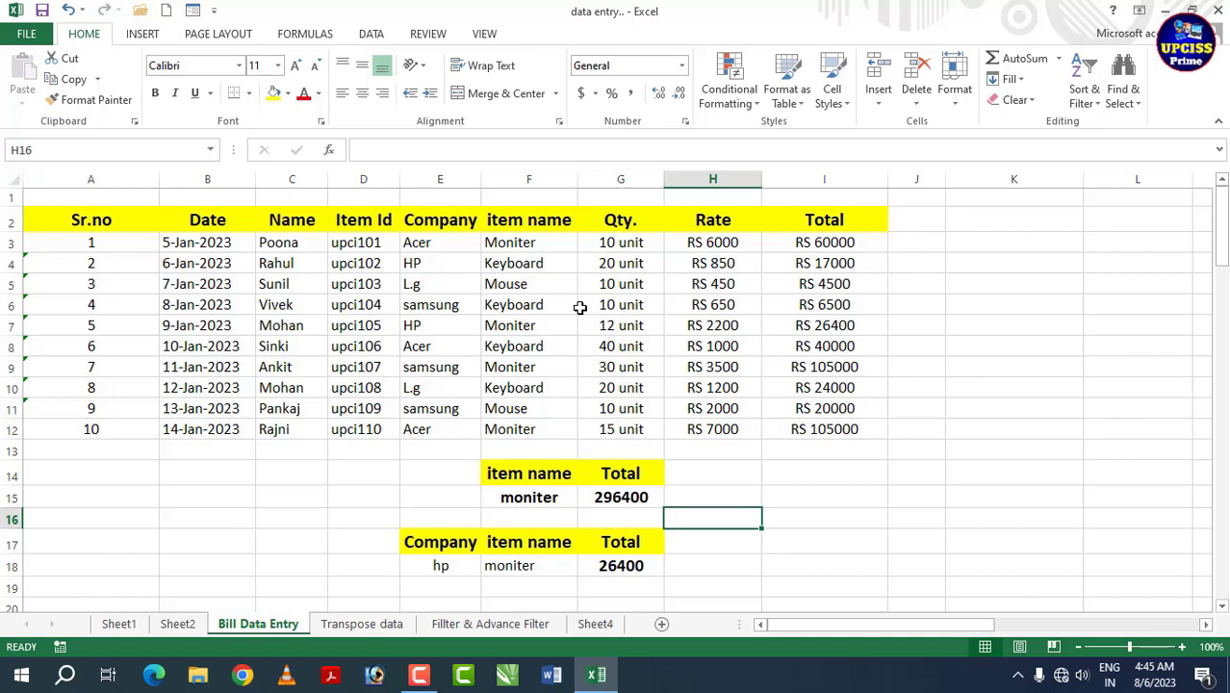
{"action": "left_click", "coordinate": [623, 306]}
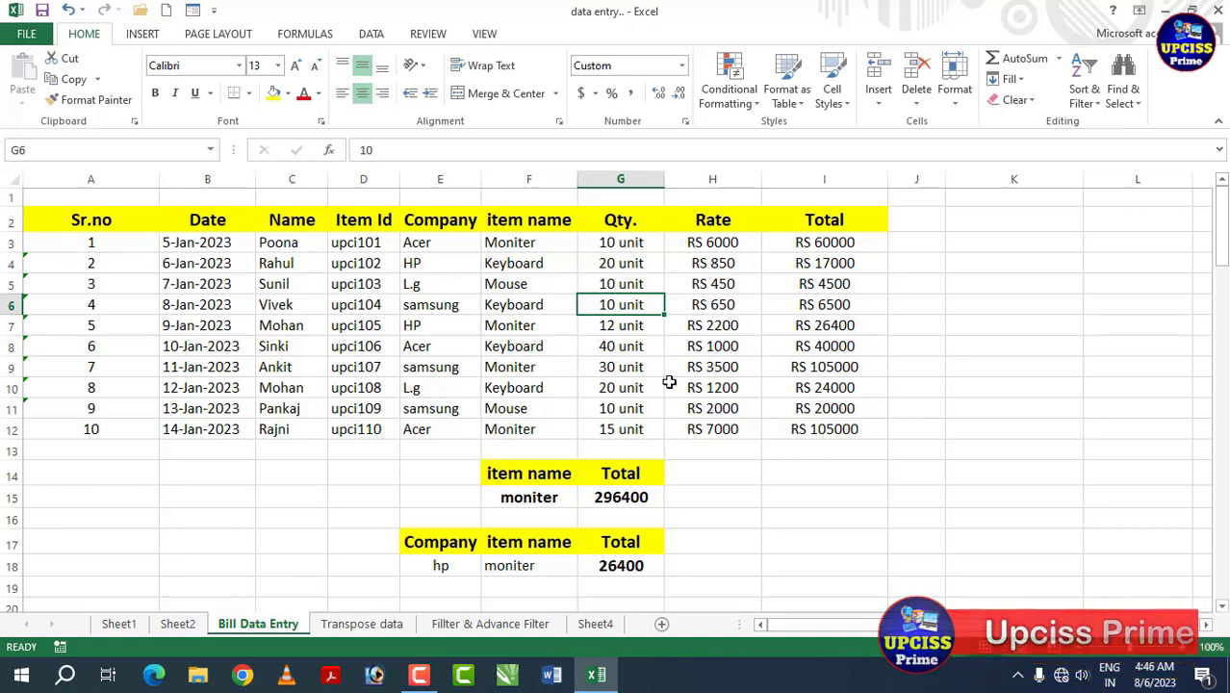
{"action": "left_click", "coordinate": [732, 404]}
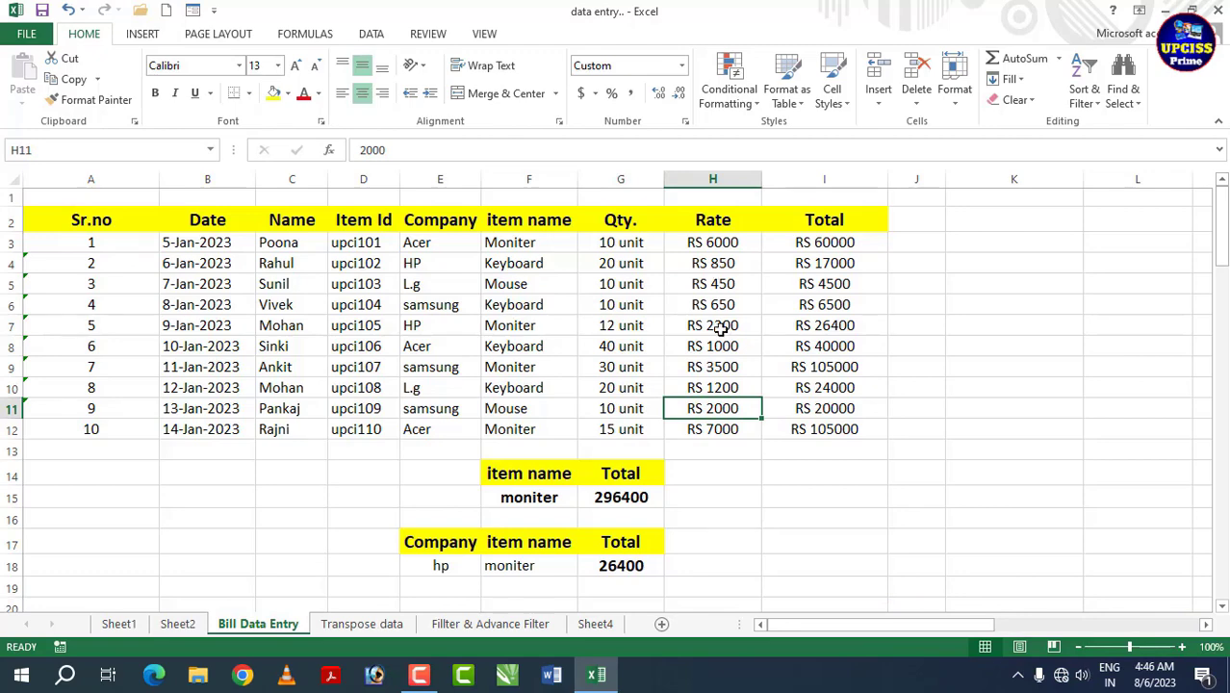
{"action": "left_click", "coordinate": [720, 328]}
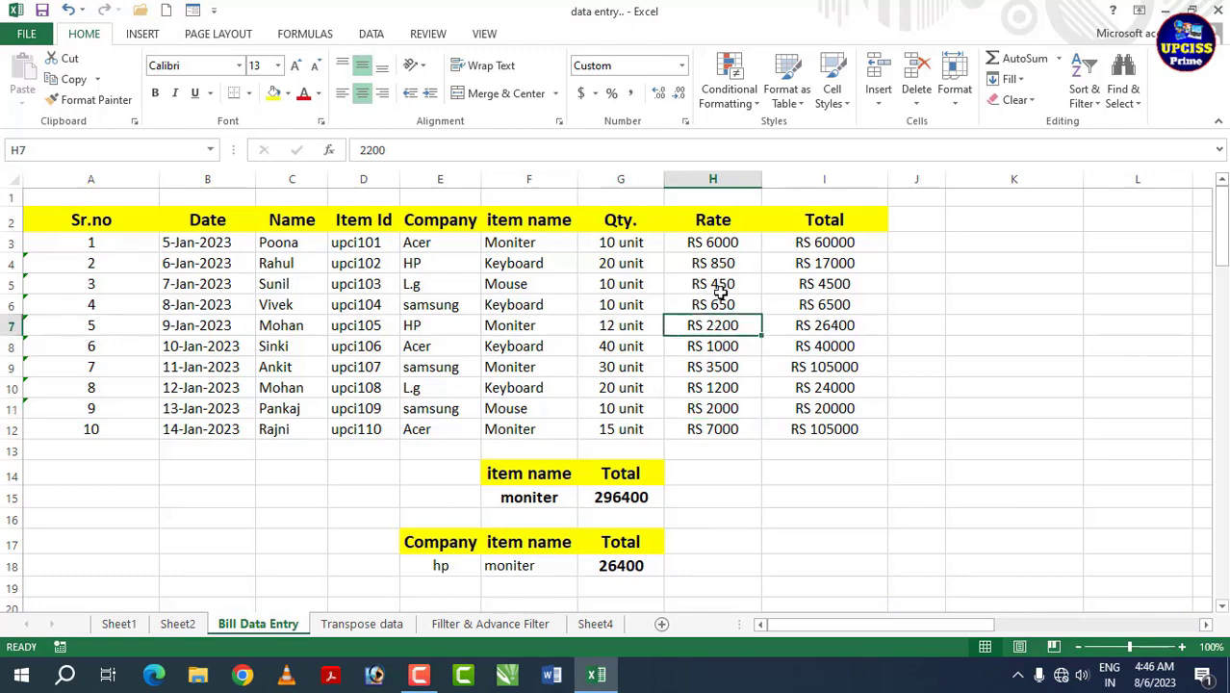
{"action": "left_click", "coordinate": [724, 368]}
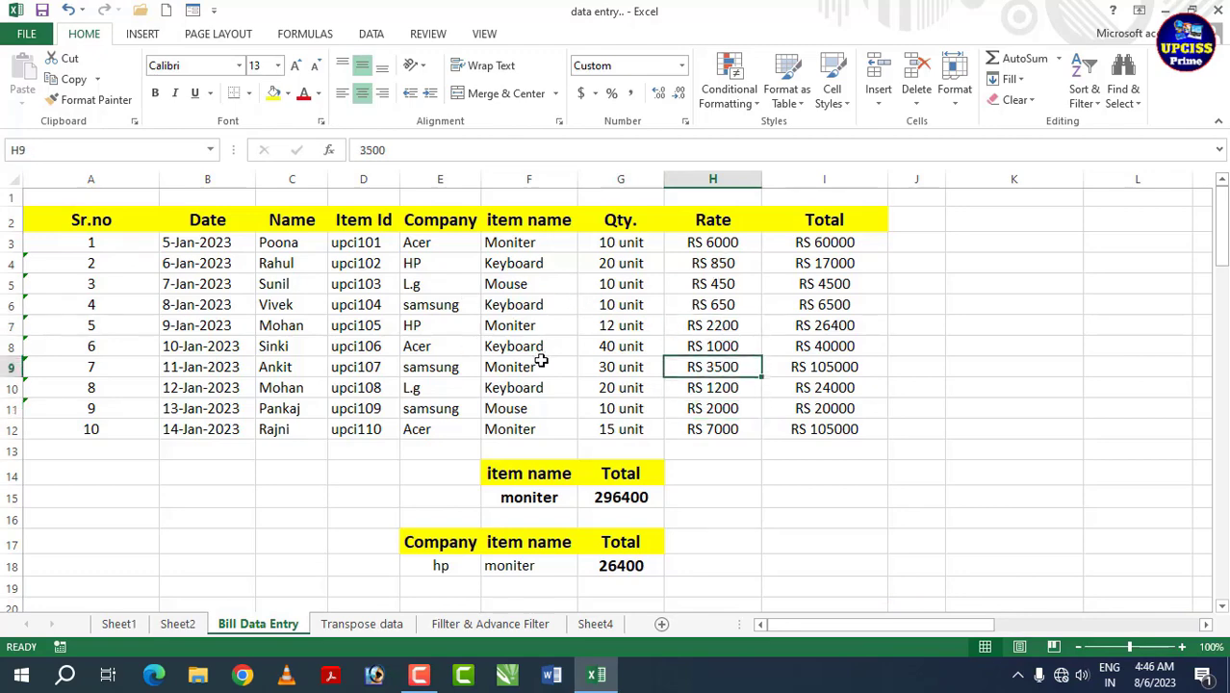